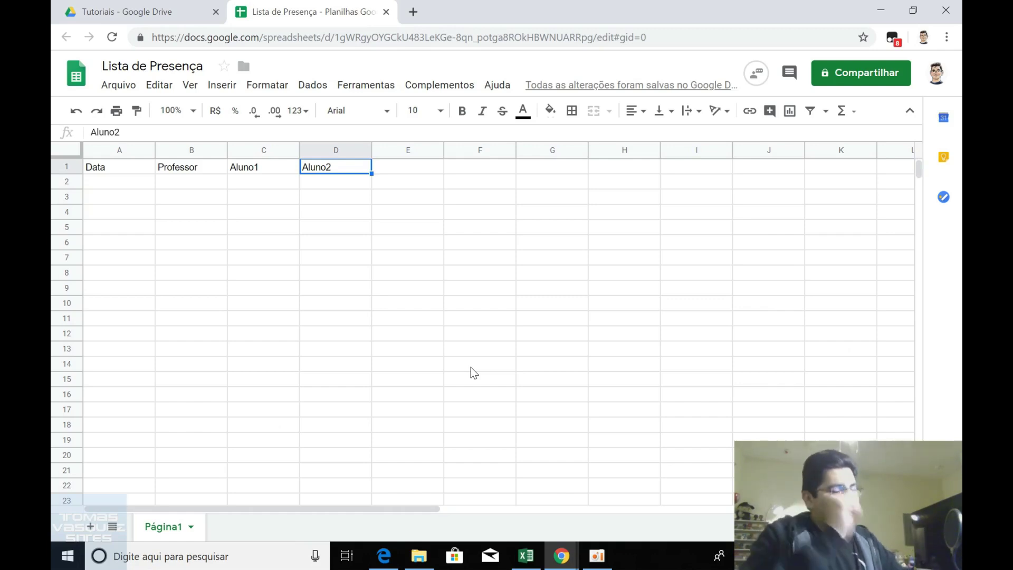
Bring the blank Excel workbook Pasta1 to the front from the taskbar.
{"action": "left_click", "coordinate": [526, 554]}
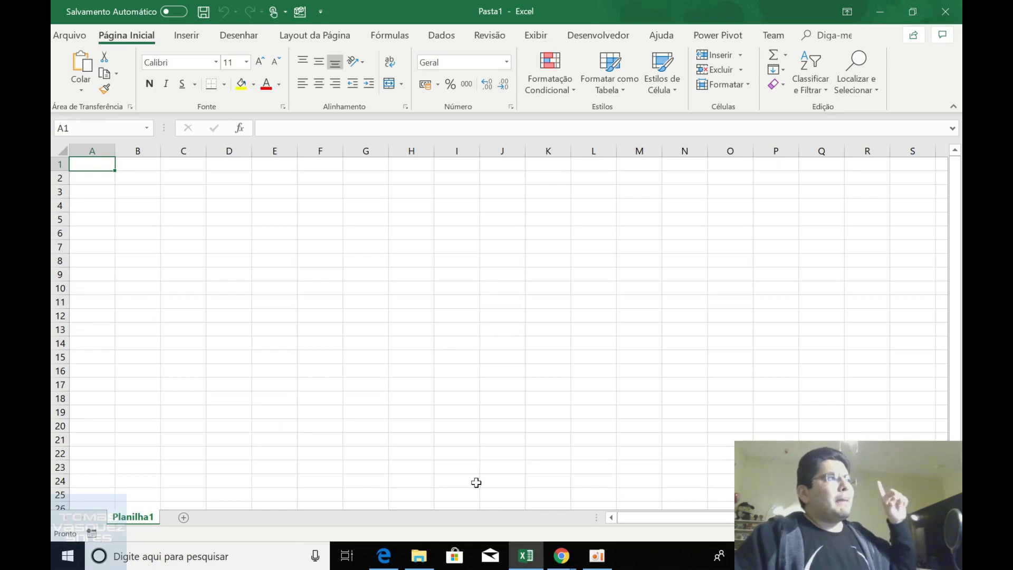
Show Excel's Dados ribbon, then the Revisão ribbon with its protection options.
{"action": "left_click", "coordinate": [442, 35]}
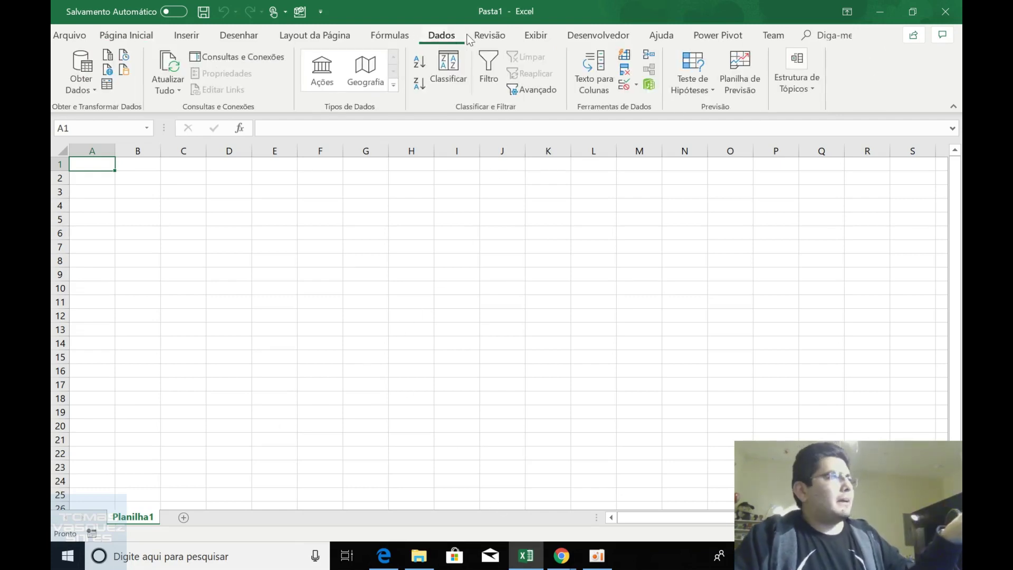
{"action": "left_click", "coordinate": [490, 36]}
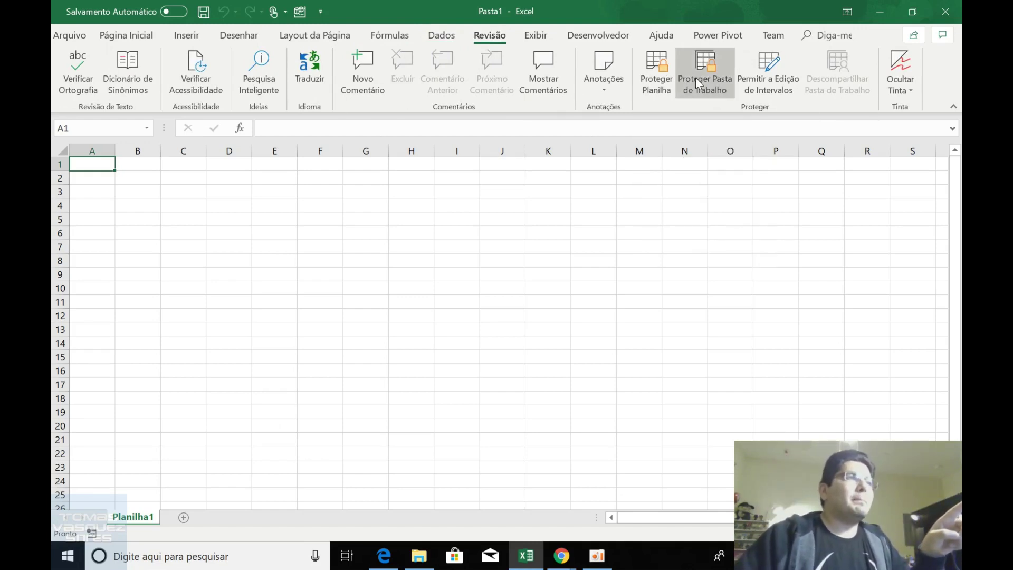
Create the new editable range Intervalo1 referencing =$A$1 and open its Permissões window.
{"action": "left_click", "coordinate": [755, 89]}
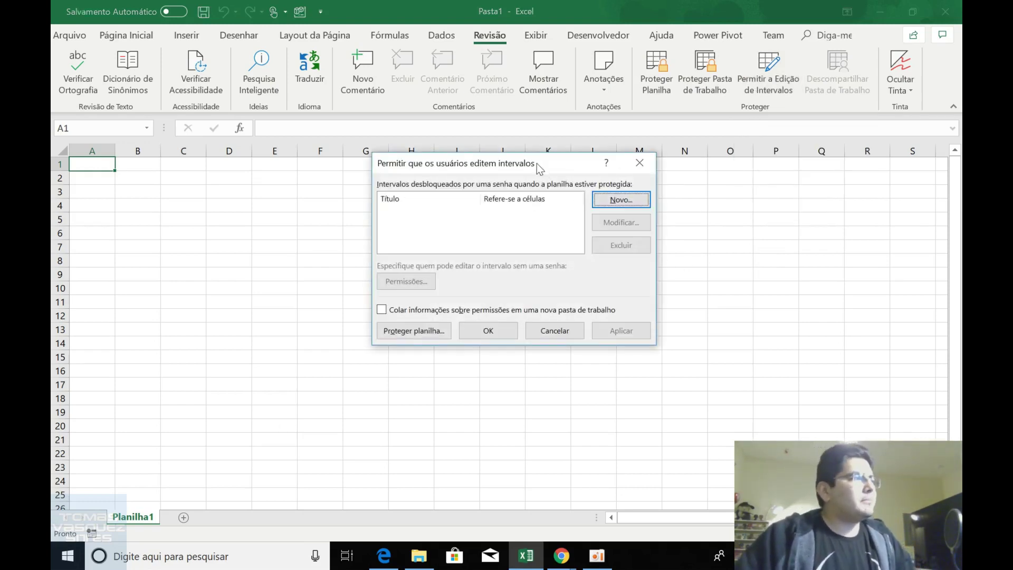
{"action": "left_click_drag", "start_coordinate": [537, 164], "coordinate": [508, 179]}
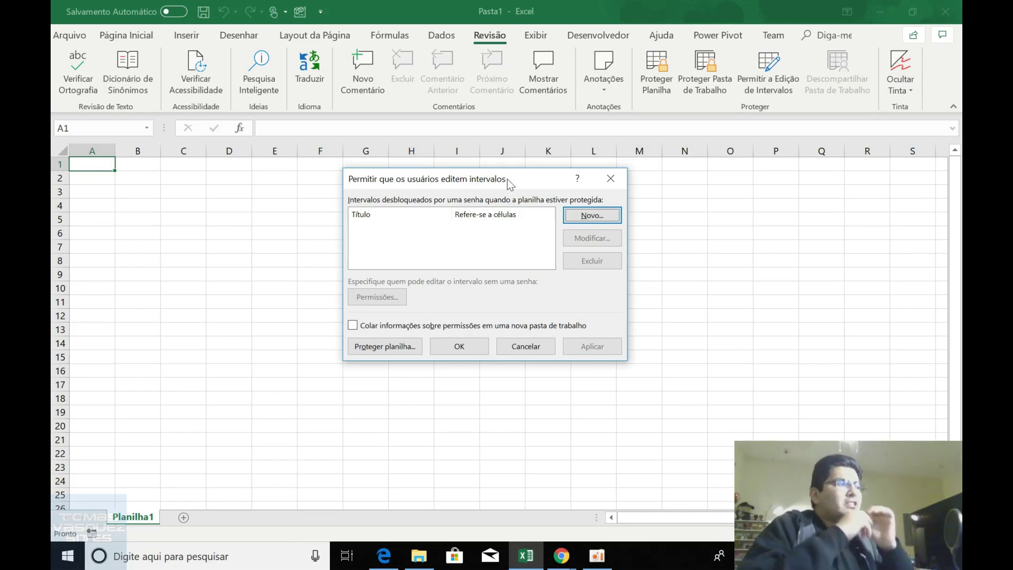
{"action": "left_click", "coordinate": [592, 216]}
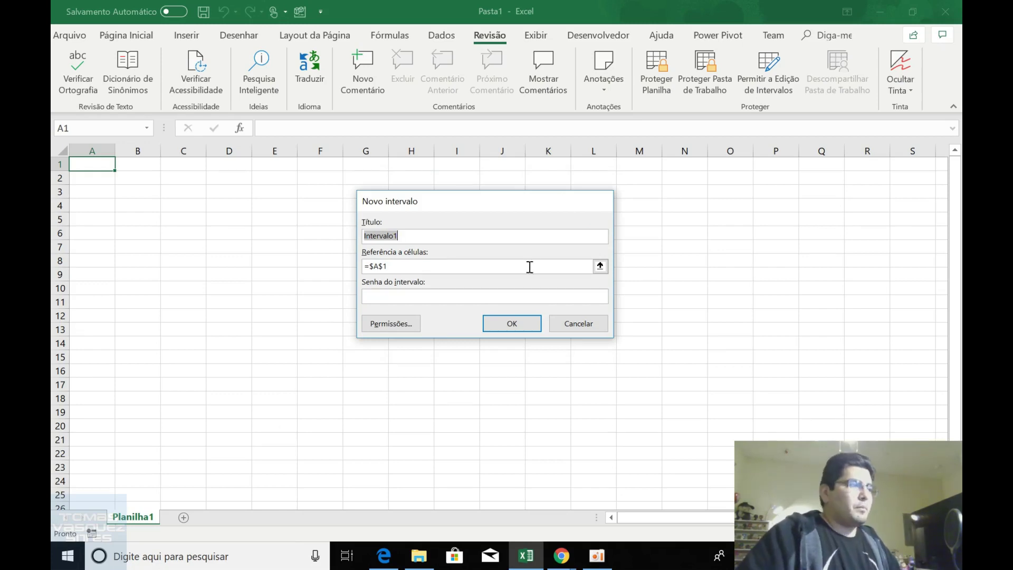
{"action": "left_click", "coordinate": [569, 297]}
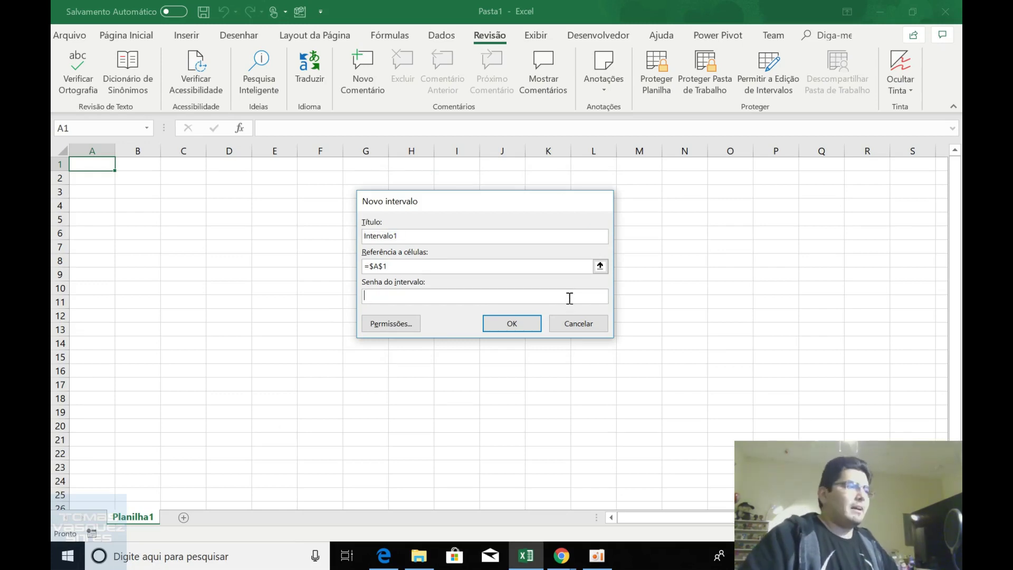
{"action": "left_click", "coordinate": [397, 327]}
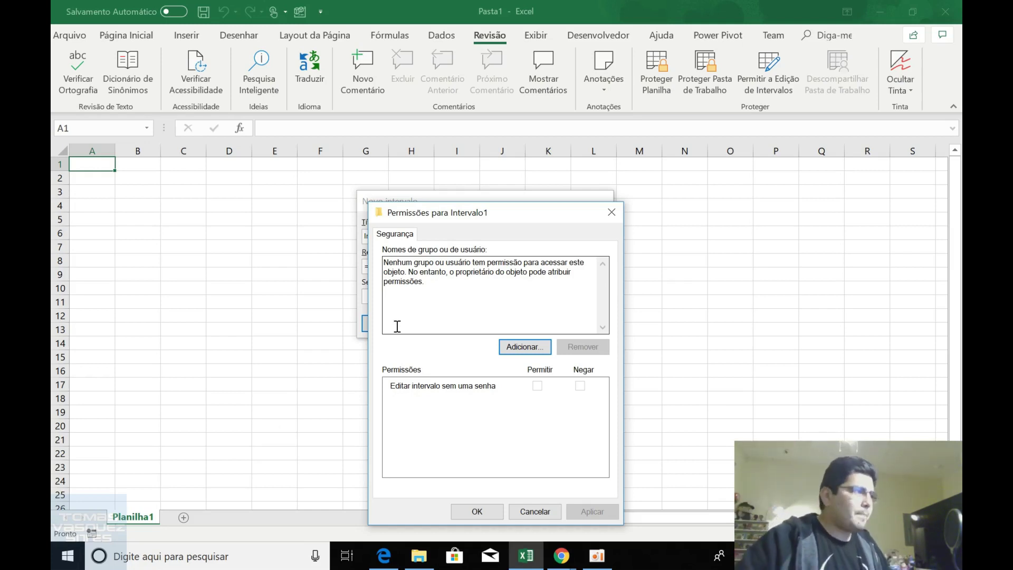
Try adding a user to Intervalo1's permissions, then cancel all range dialogs and close Excel.
{"action": "left_click_drag", "start_coordinate": [502, 210], "coordinate": [726, 191]}
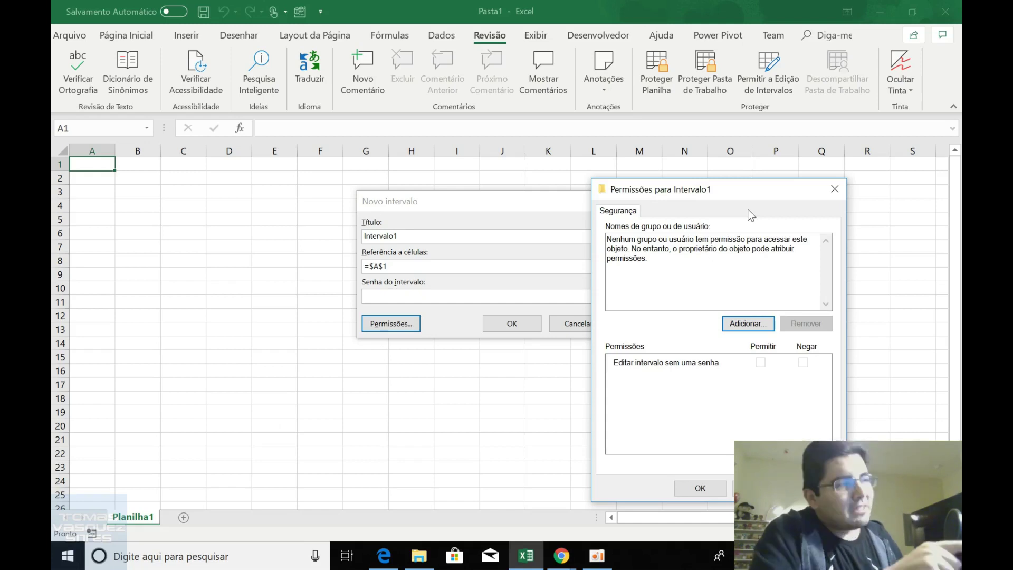
{"action": "left_click", "coordinate": [748, 324]}
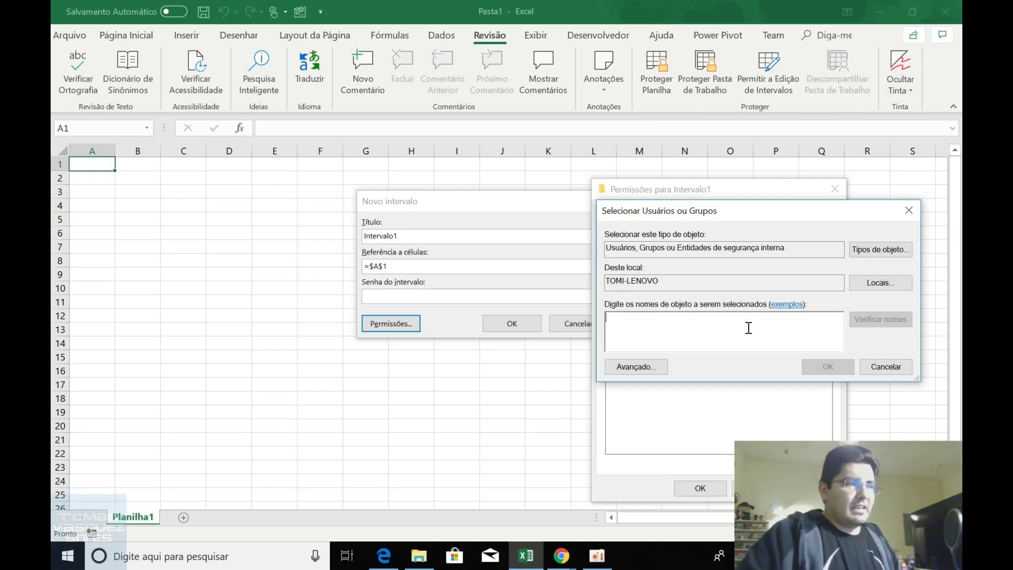
{"action": "key", "text": "Escape"}
{"action": "key", "text": "Escape"}
{"action": "key", "text": "Escape"}
{"action": "left_click", "coordinate": [525, 346]}
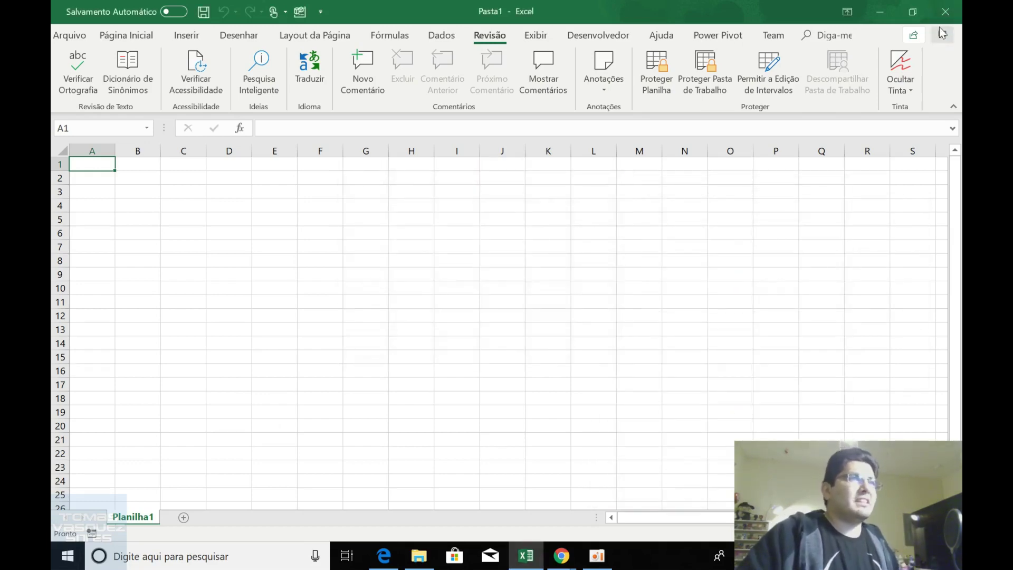
{"action": "left_click", "coordinate": [949, 12]}
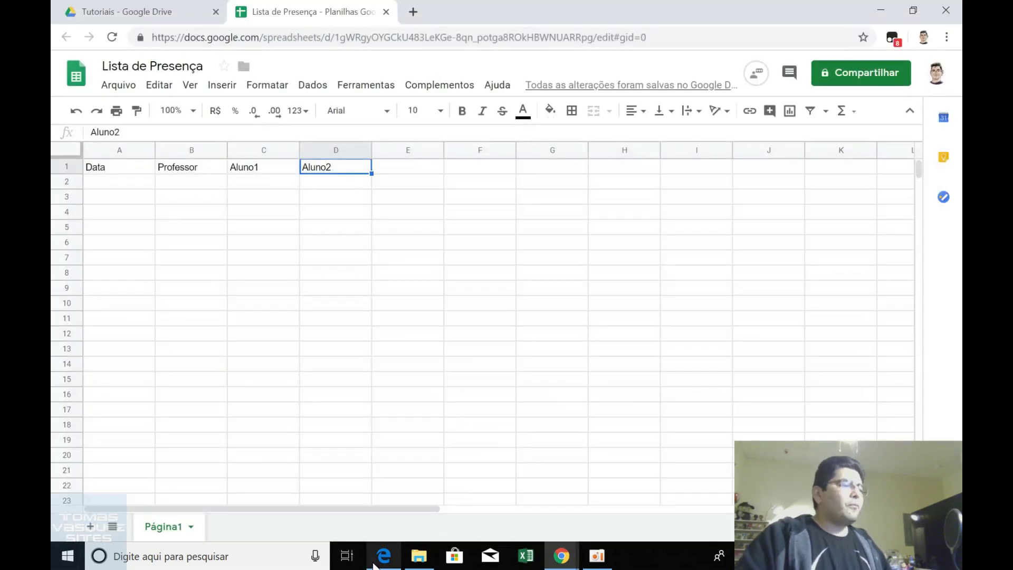
In Excel Online's Testando Permissões workbook, browse Revisão and Dados, then open the Compartilhar form.
{"action": "left_click", "coordinate": [372, 563]}
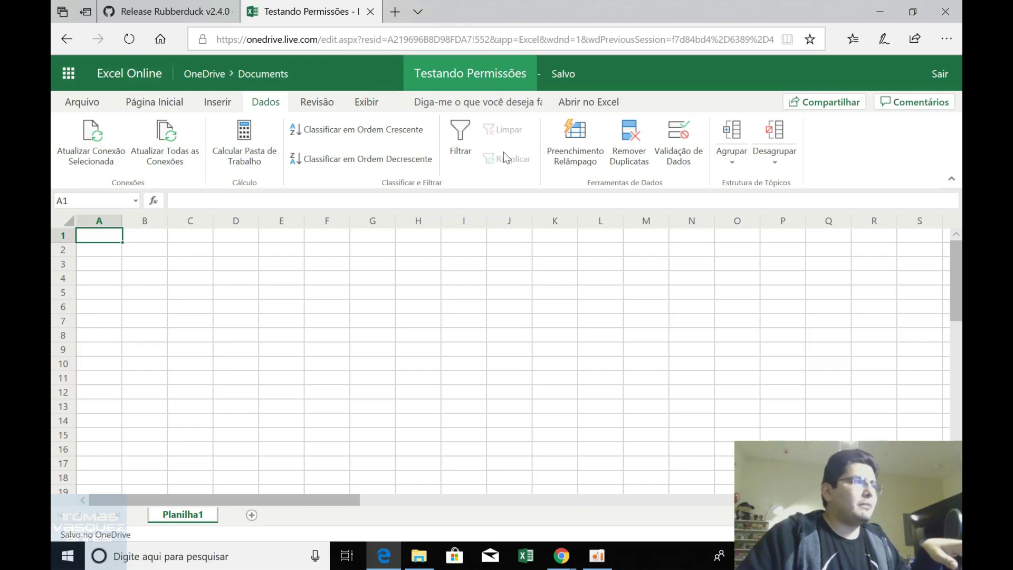
{"action": "left_click", "coordinate": [322, 105]}
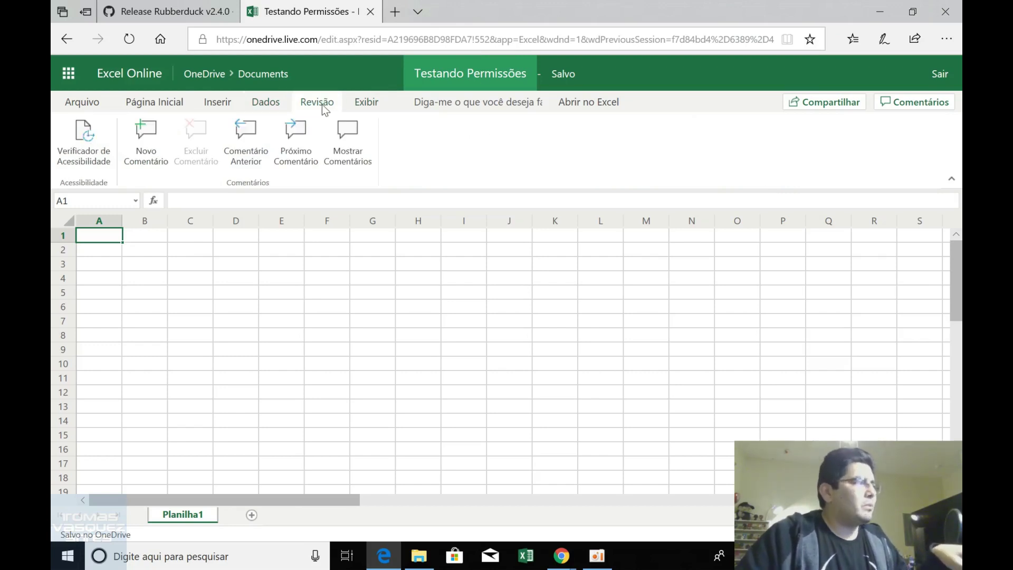
{"action": "left_click", "coordinate": [277, 106]}
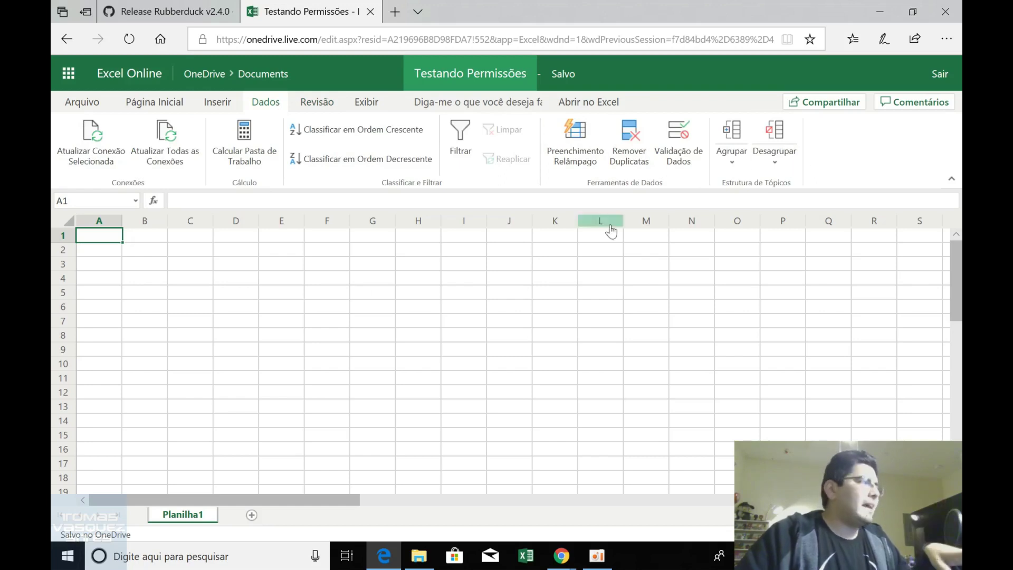
{"action": "left_click_drag", "start_coordinate": [154, 278], "coordinate": [211, 314]}
{"action": "left_click", "coordinate": [373, 305]}
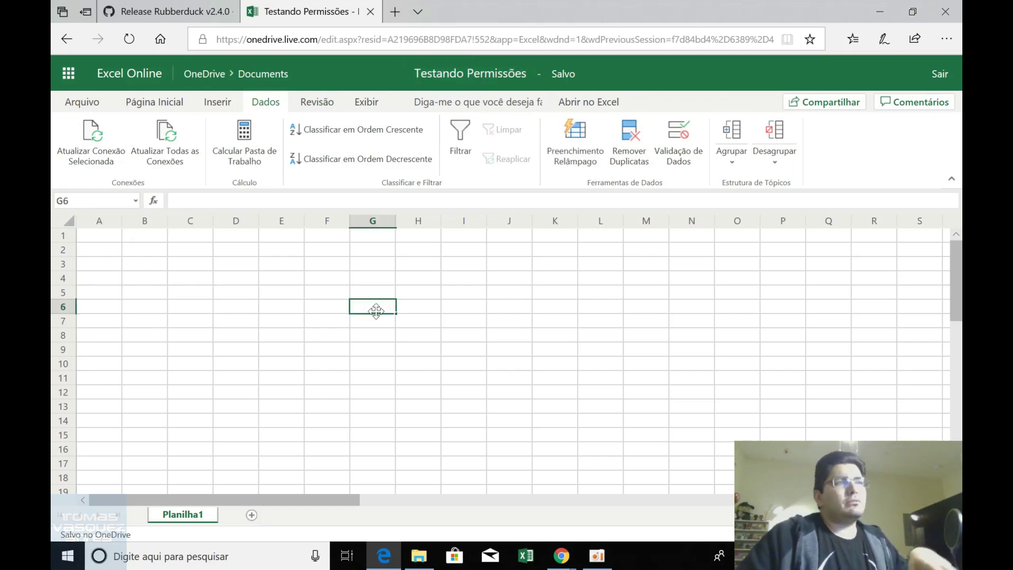
{"action": "left_click", "coordinate": [820, 104]}
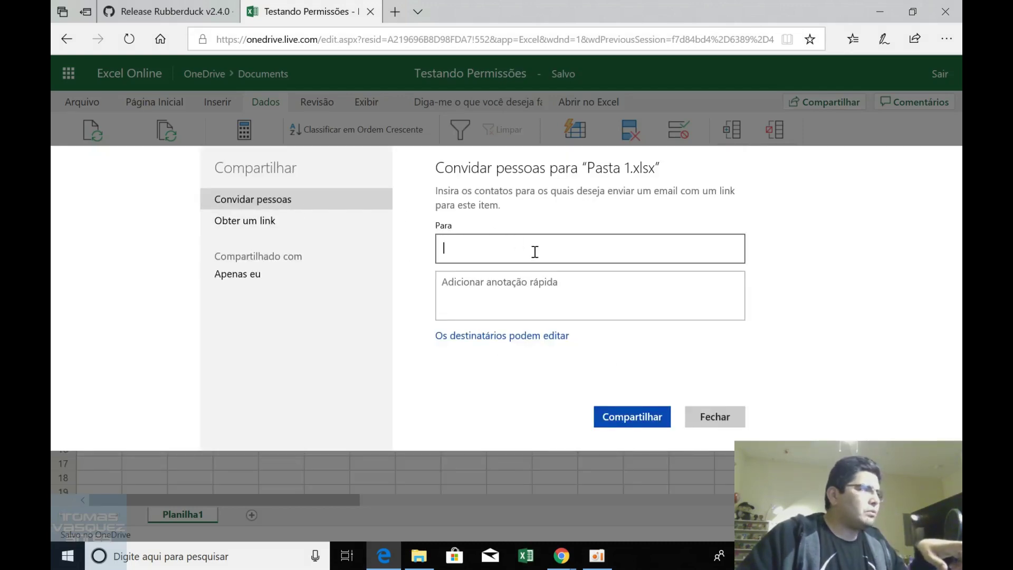
Check the recipient edit and Microsoft-account options, close the invitation unsent, and minimize Edge.
{"action": "left_click", "coordinate": [525, 337]}
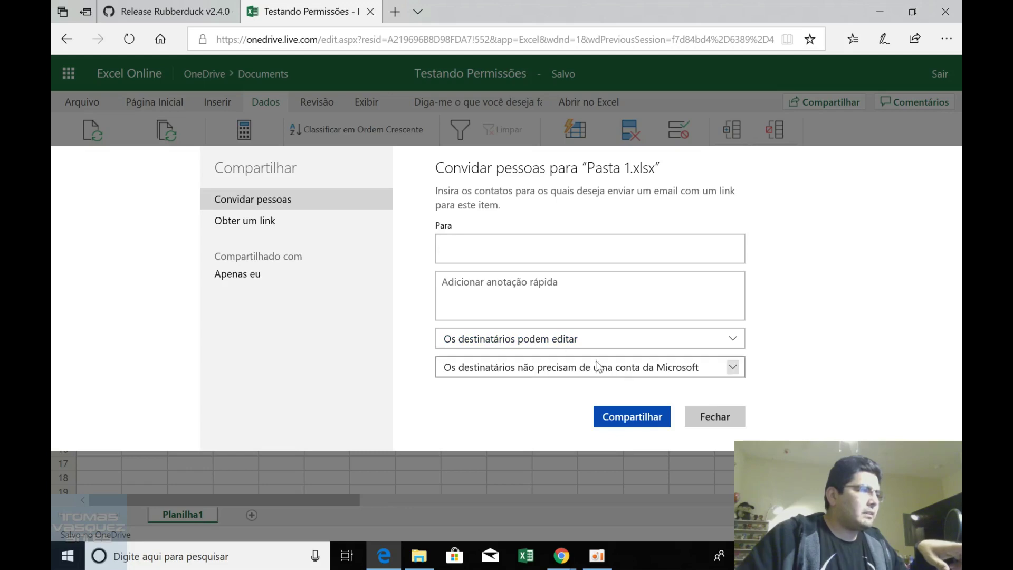
{"action": "left_click", "coordinate": [616, 365]}
{"action": "left_click", "coordinate": [622, 346]}
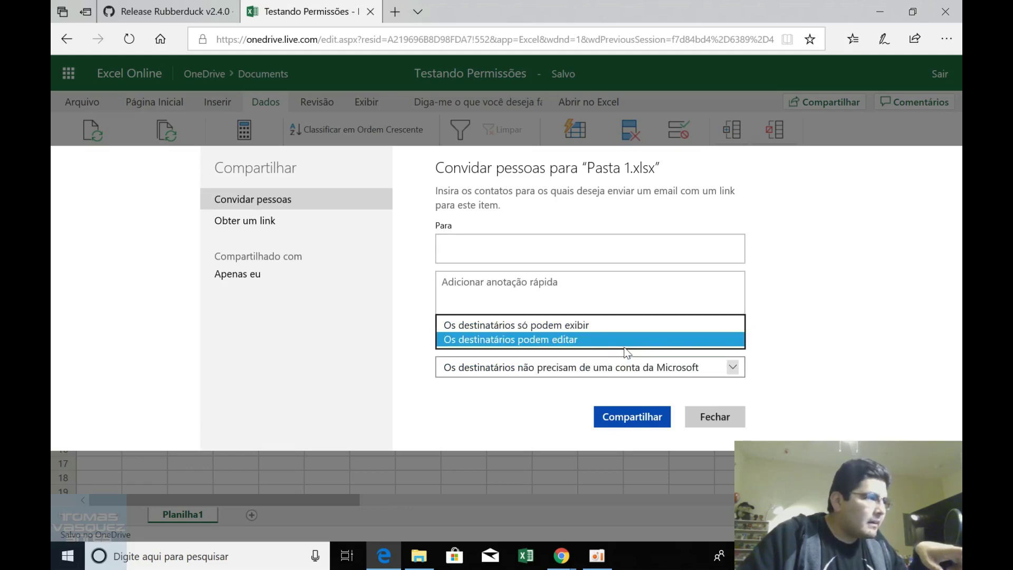
{"action": "left_click", "coordinate": [817, 349]}
{"action": "left_click", "coordinate": [733, 412]}
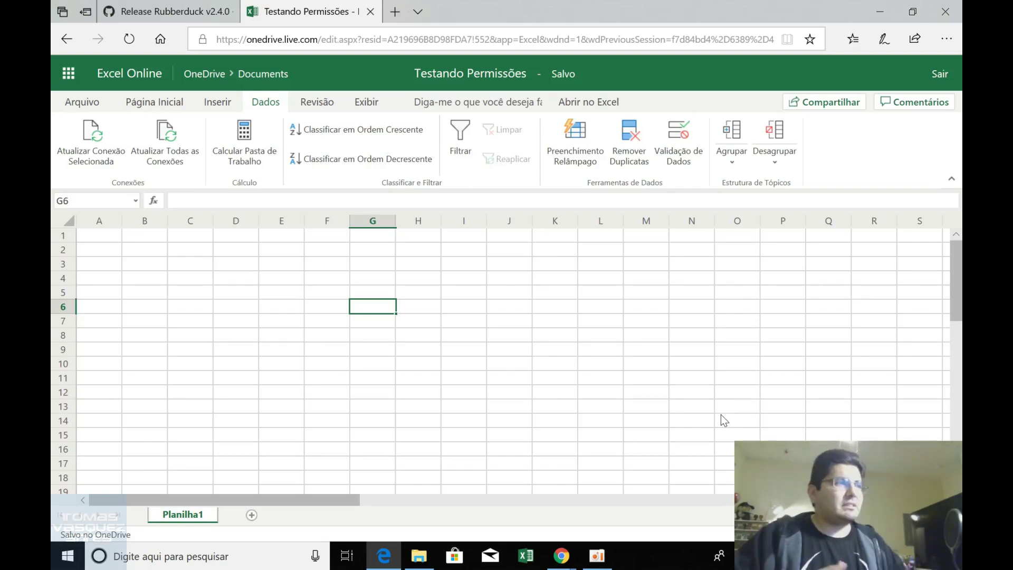
{"action": "left_click", "coordinate": [888, 13]}
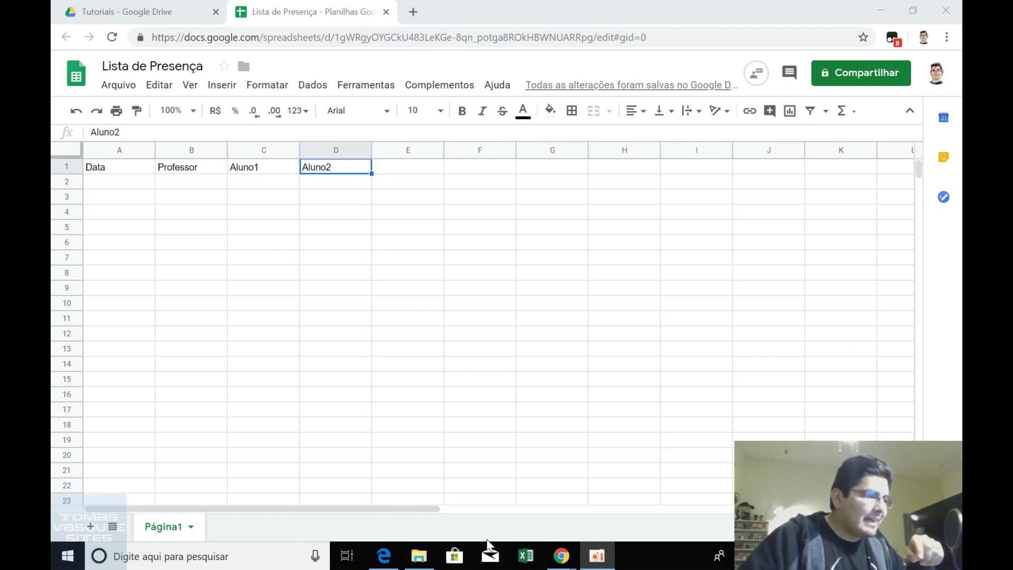
{"action": "mouse_move", "coordinate": [562, 556]}
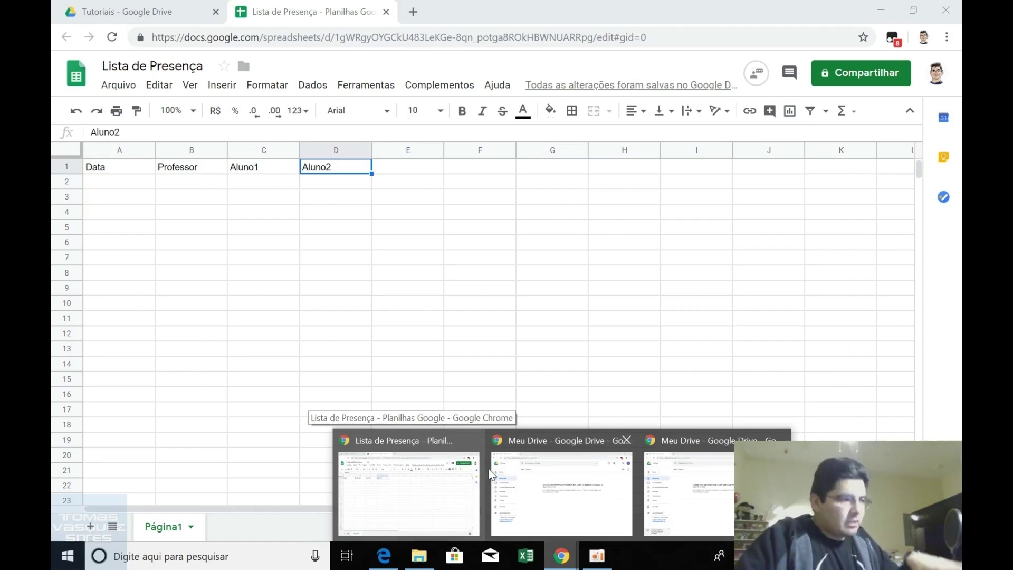
{"action": "mouse_move", "coordinate": [562, 469]}
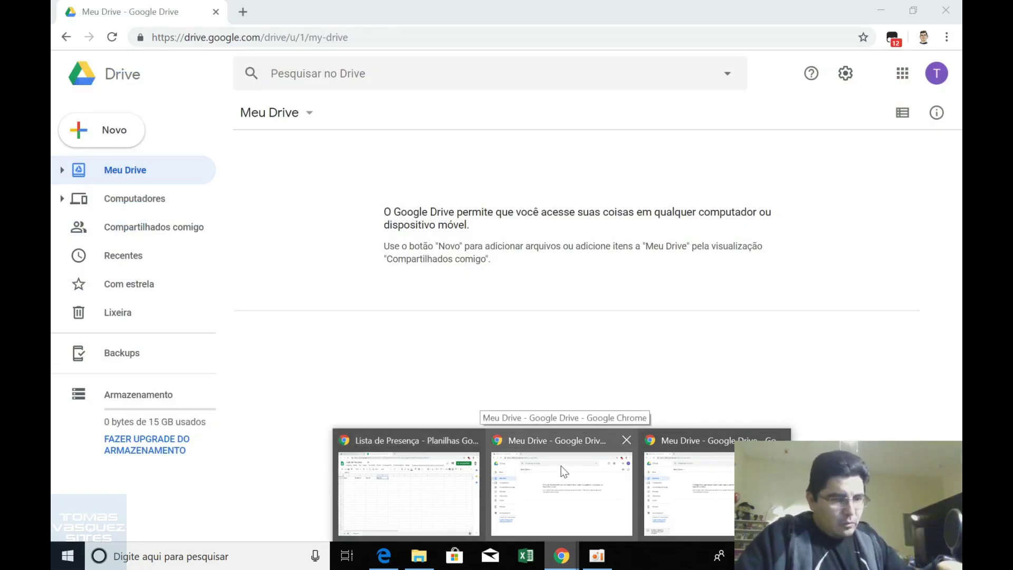
{"action": "mouse_move", "coordinate": [686, 469]}
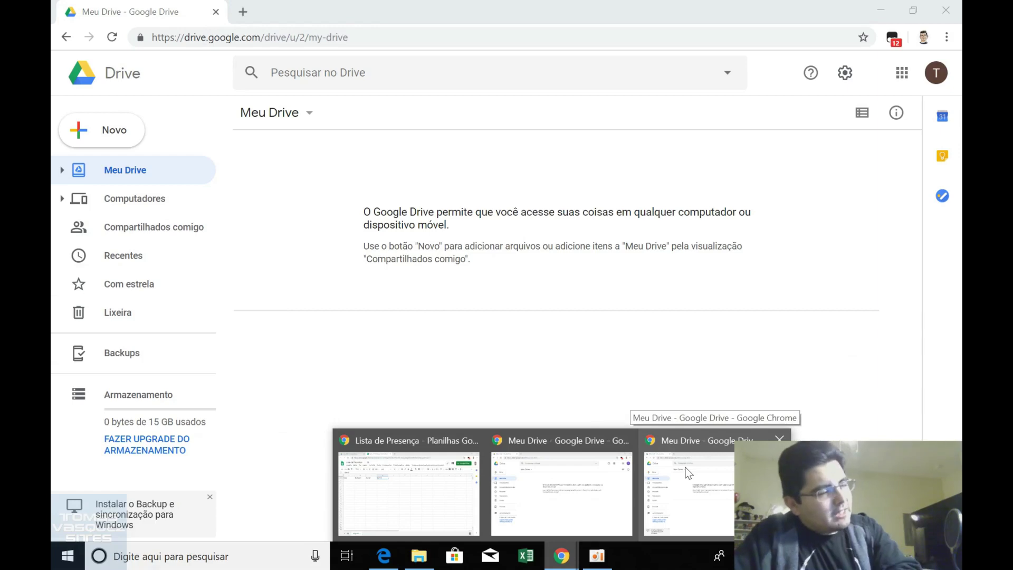
{"action": "left_click", "coordinate": [449, 231]}
{"action": "left_click", "coordinate": [365, 196]}
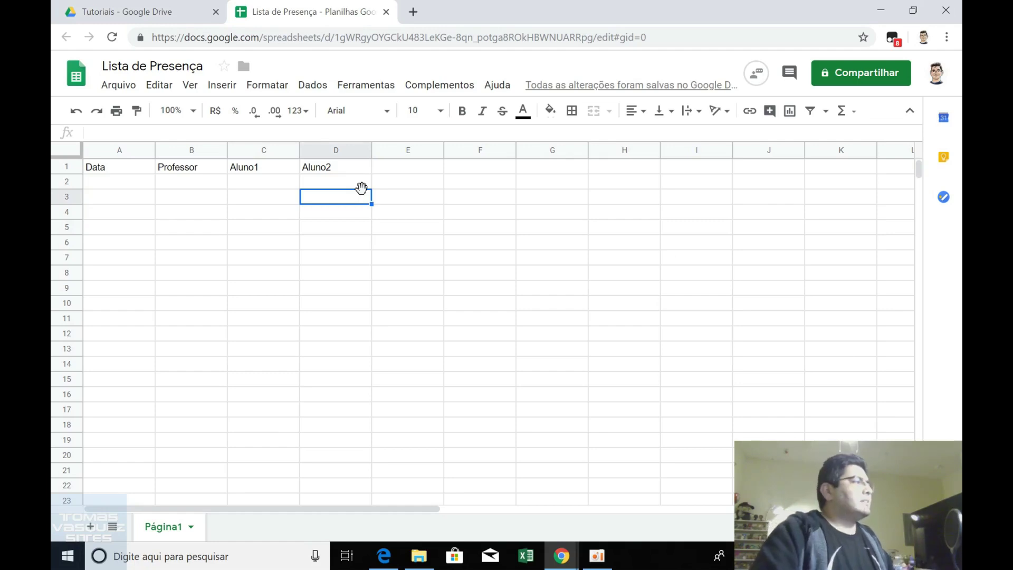
Fill A2 with today's date 13/03/2019 and B2 with the professor's name.
{"action": "key", "text": "Left"}
{"action": "key", "text": "Left"}
{"action": "key", "text": "Left"}
{"action": "key", "text": "Up"}
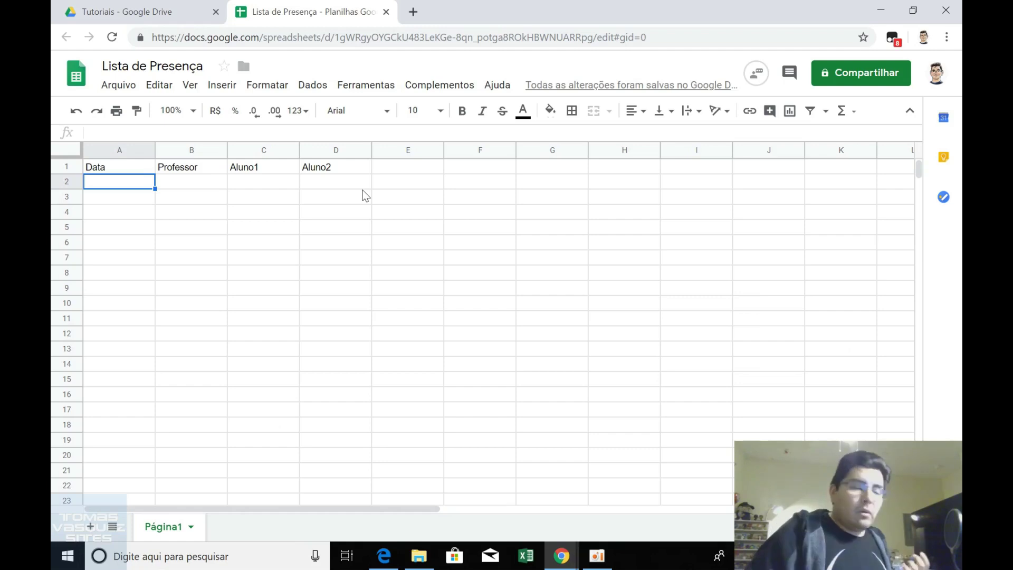
{"action": "key", "text": "ctrl+semicolon"}
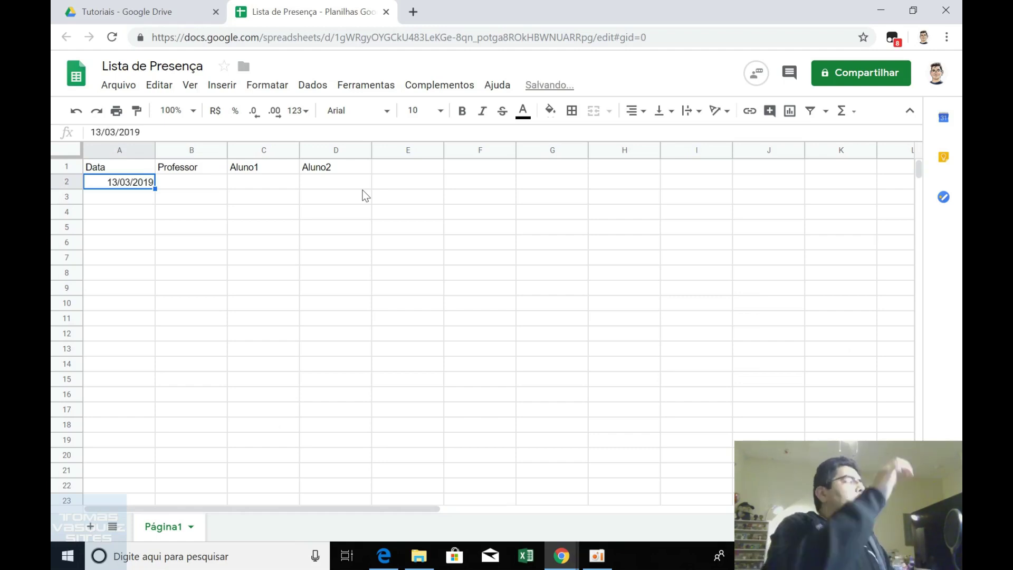
{"action": "key", "text": "Tab"}
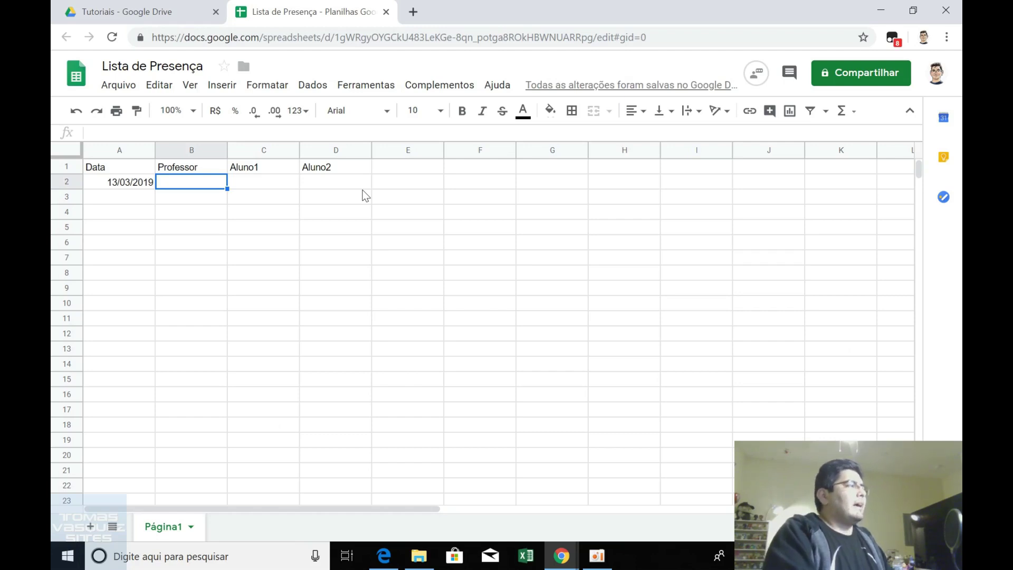
{"action": "type", "text": "Tomás"}
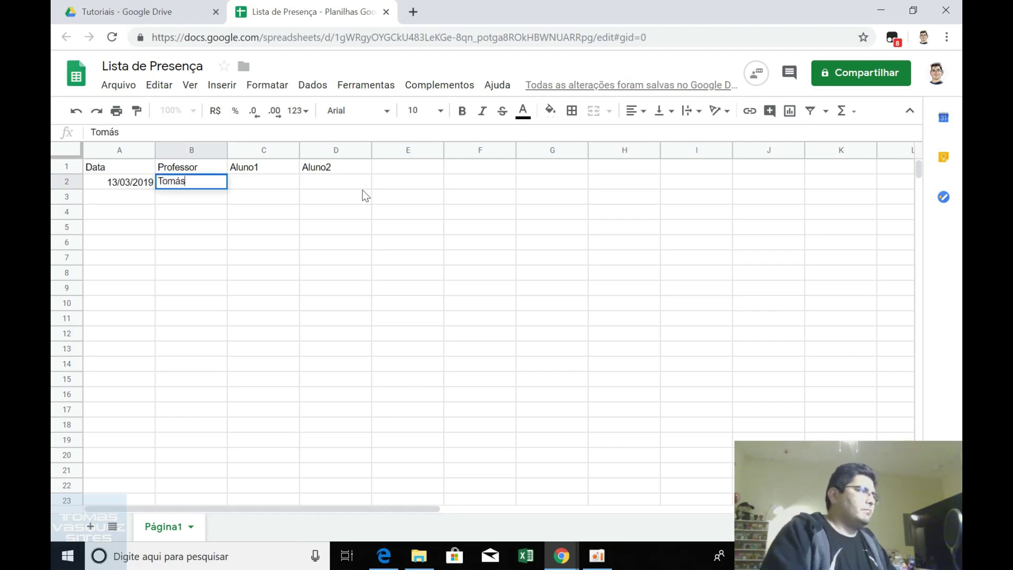
{"action": "key", "text": "Tab"}
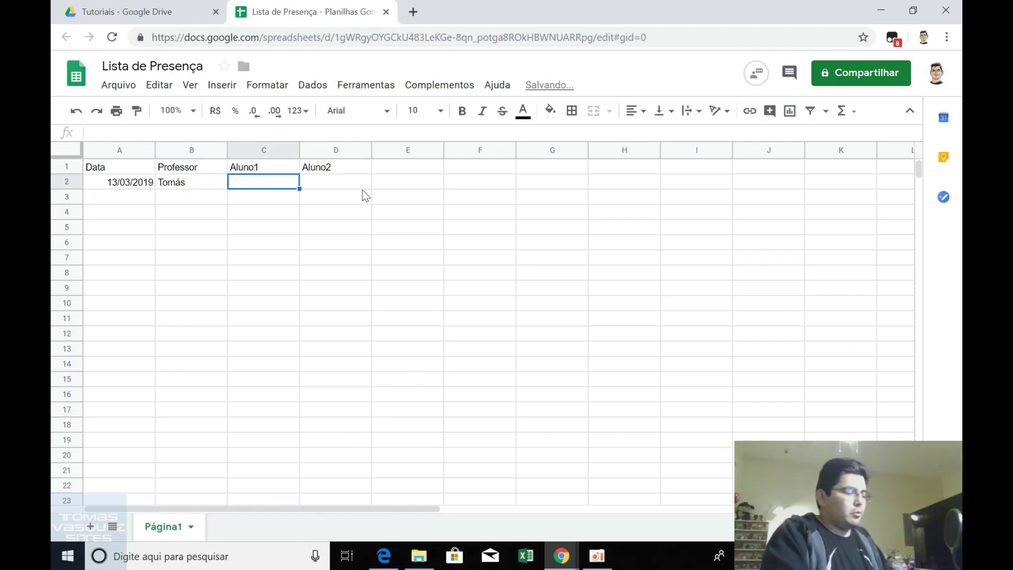
Enter Presente for Aluno1 in C2 and Aluno2 in D2.
{"action": "type", "text": "Presente"}
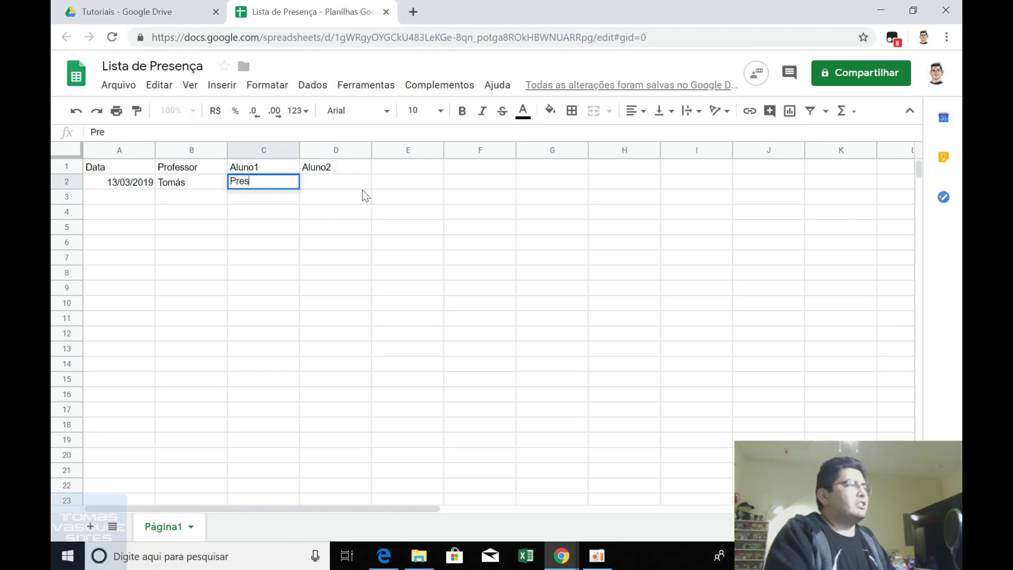
{"action": "key", "text": "Tab"}
{"action": "type", "text": "Prse"}
{"action": "key", "text": "BackSpace"}
{"action": "key", "text": "BackSpace"}
{"action": "type", "text": "ense"}
{"action": "key", "text": "BackSpace"}
{"action": "key", "text": "BackSpace"}
{"action": "key", "text": "BackSpace"}
{"action": "type", "text": "s"}
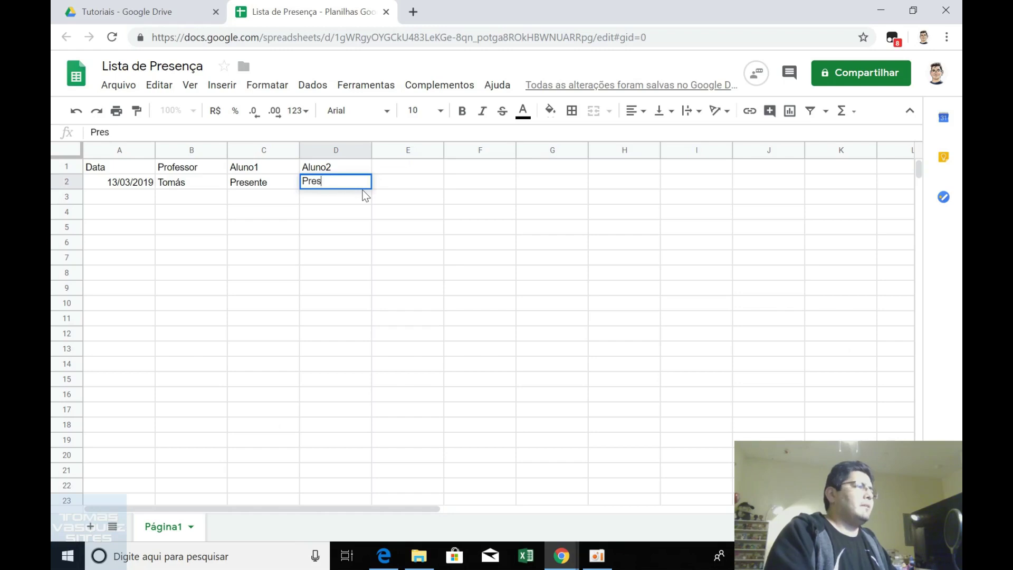
{"action": "type", "text": "ente"}
{"action": "left_click", "coordinate": [363, 190]}
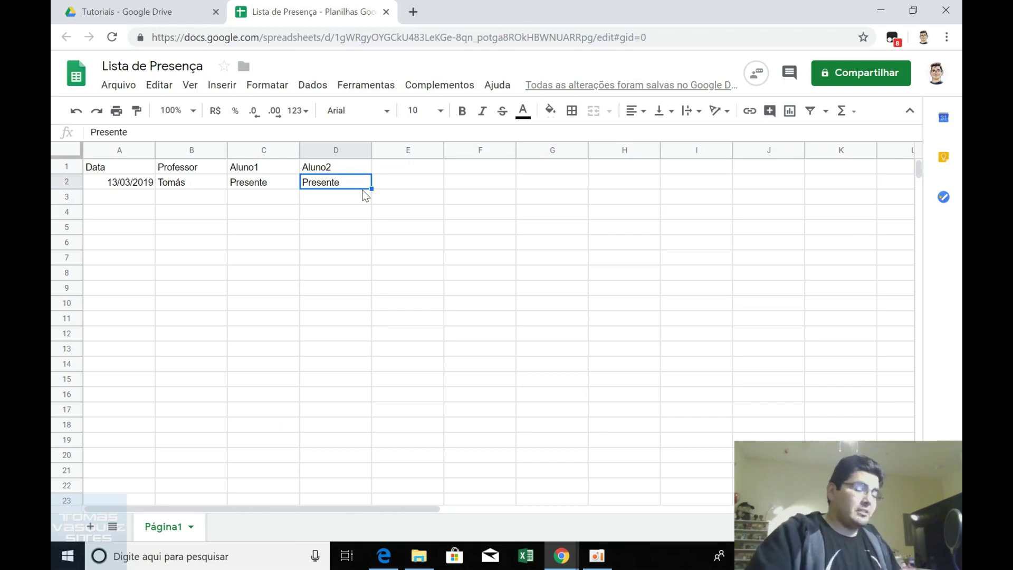
Clear the test Presente entries from D2 and C2.
{"action": "key", "text": "ctrl+shift+Left"}
{"action": "key", "text": "Right"}
{"action": "key", "text": "Right"}
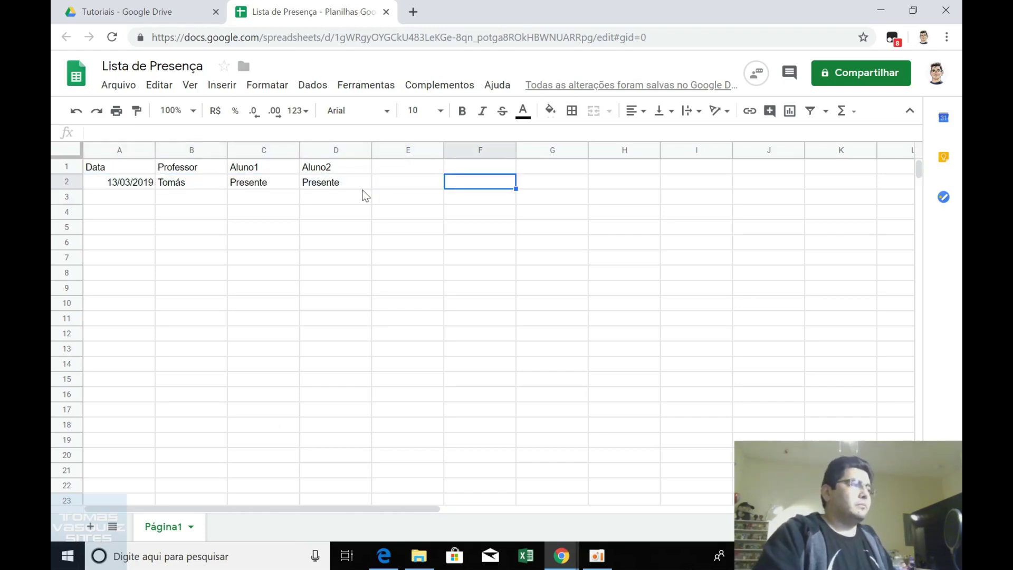
{"action": "key", "text": "Left"}
{"action": "key", "text": "Left"}
{"action": "key", "text": "Delete"}
{"action": "key", "text": "Left"}
{"action": "key", "text": "Delete"}
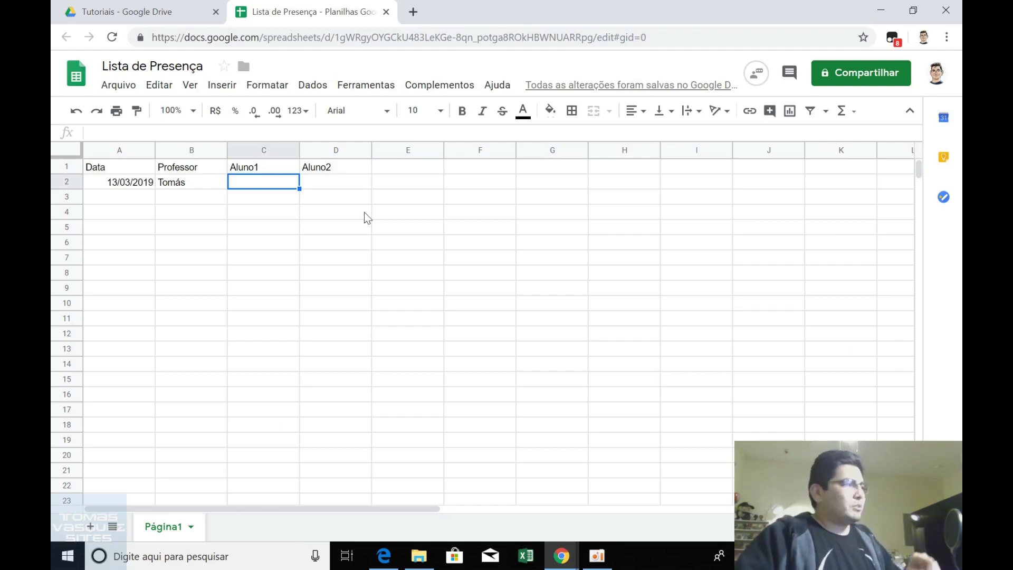
{"action": "mouse_move", "coordinate": [560, 555]}
{"action": "left_click", "coordinate": [561, 515]}
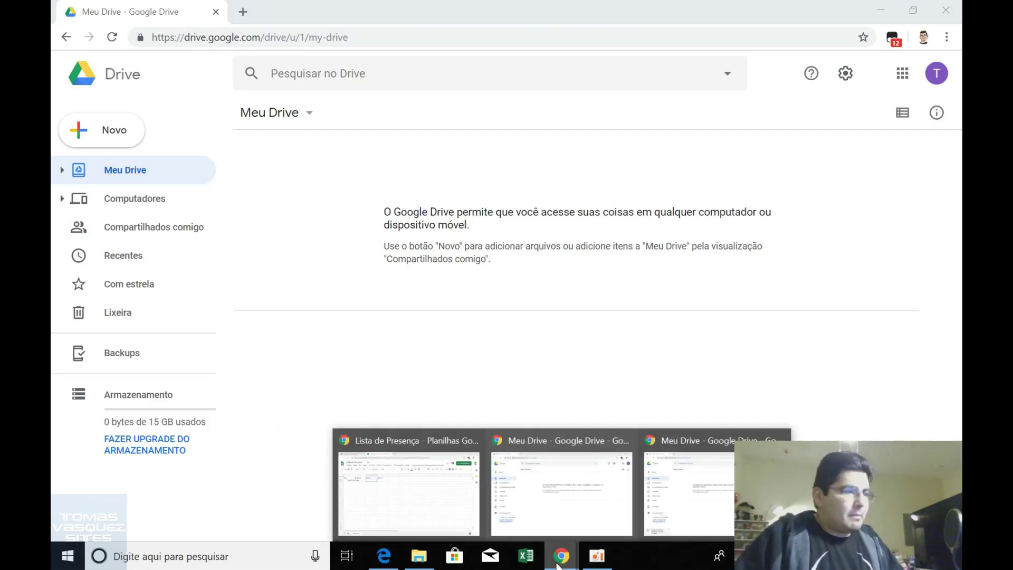
{"action": "left_click", "coordinate": [698, 511]}
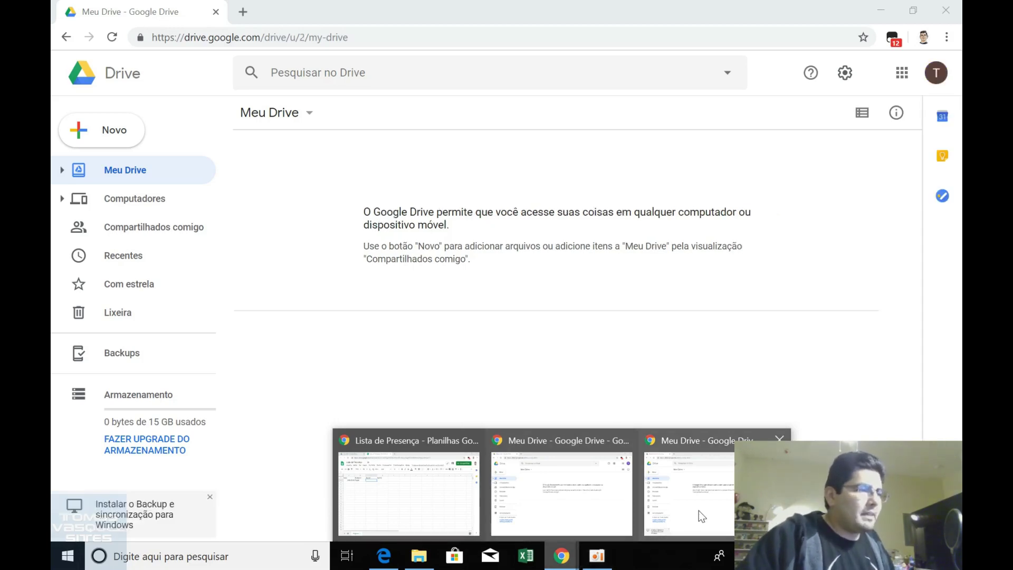
{"action": "key", "text": "F5"}
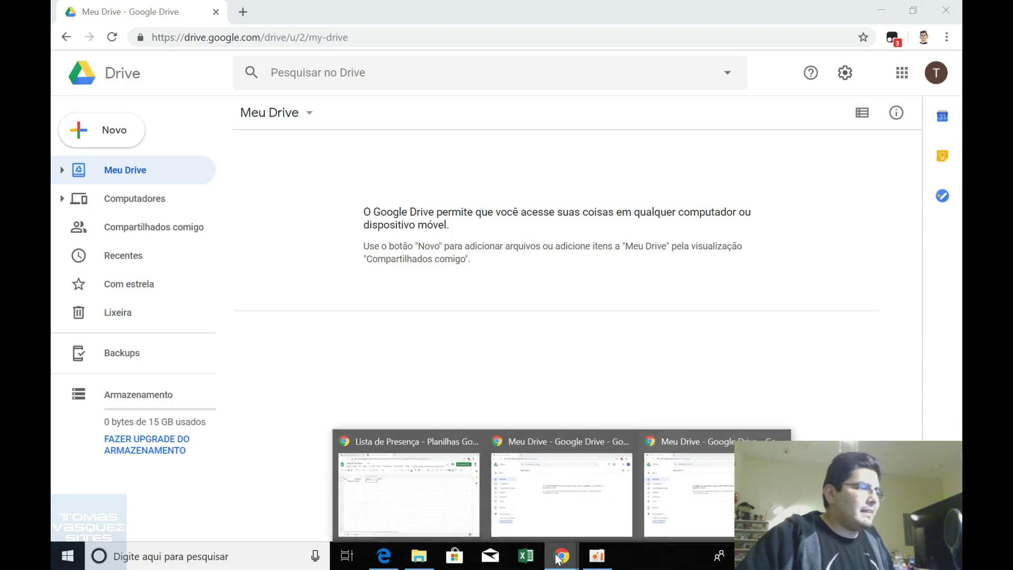
{"action": "left_click", "coordinate": [446, 511]}
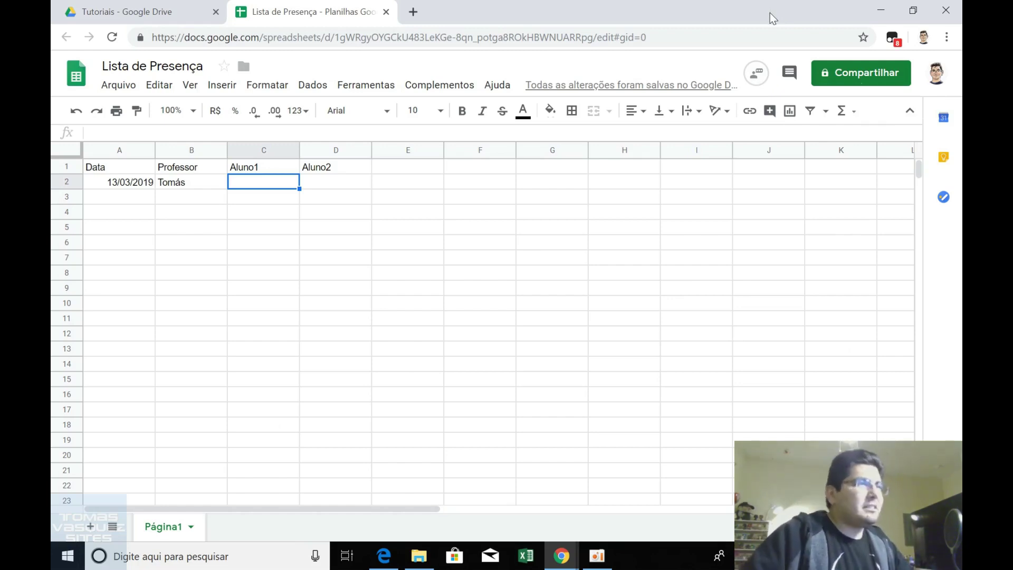
{"action": "left_click", "coordinate": [831, 85]}
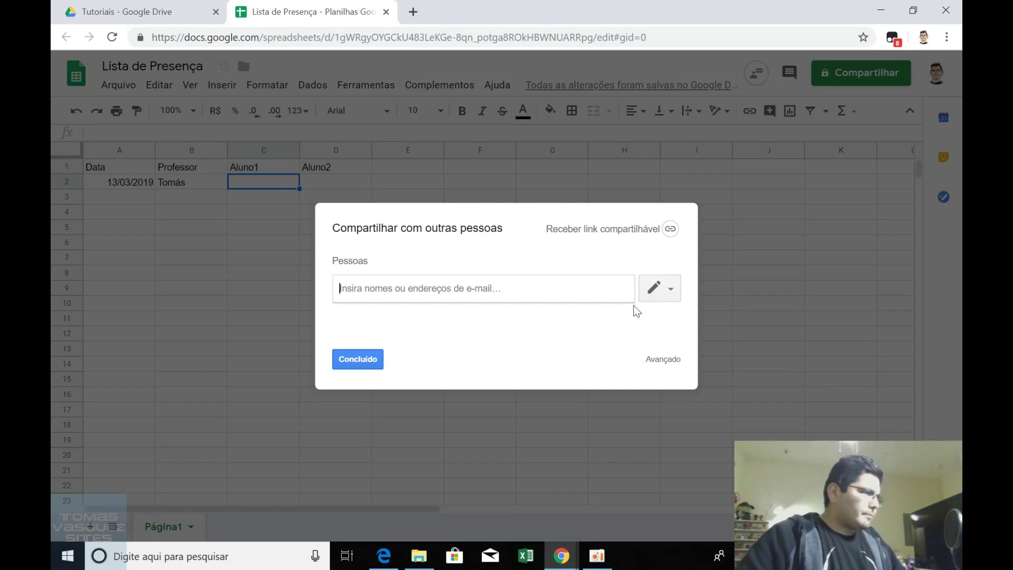
{"action": "left_click", "coordinate": [666, 365]}
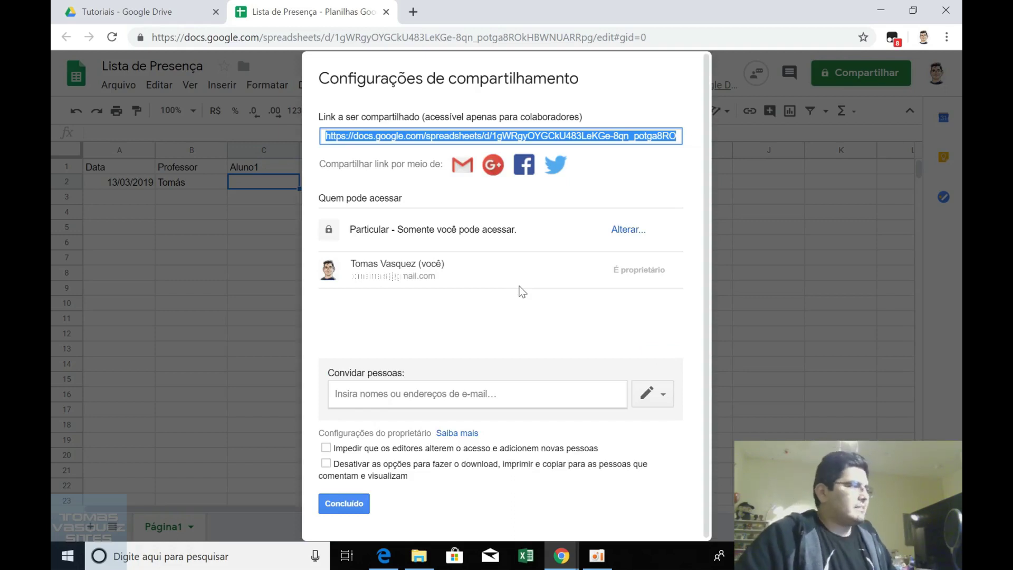
{"action": "key", "text": "Escape"}
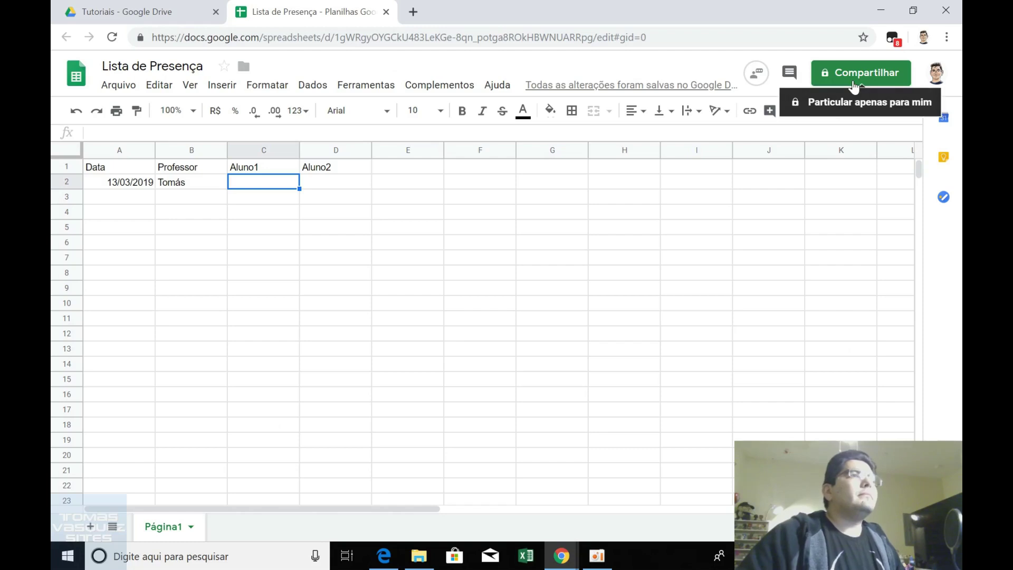
Open the Compartilhar com outras pessoas dialog for Lista de Presença.
{"action": "left_click", "coordinate": [853, 86]}
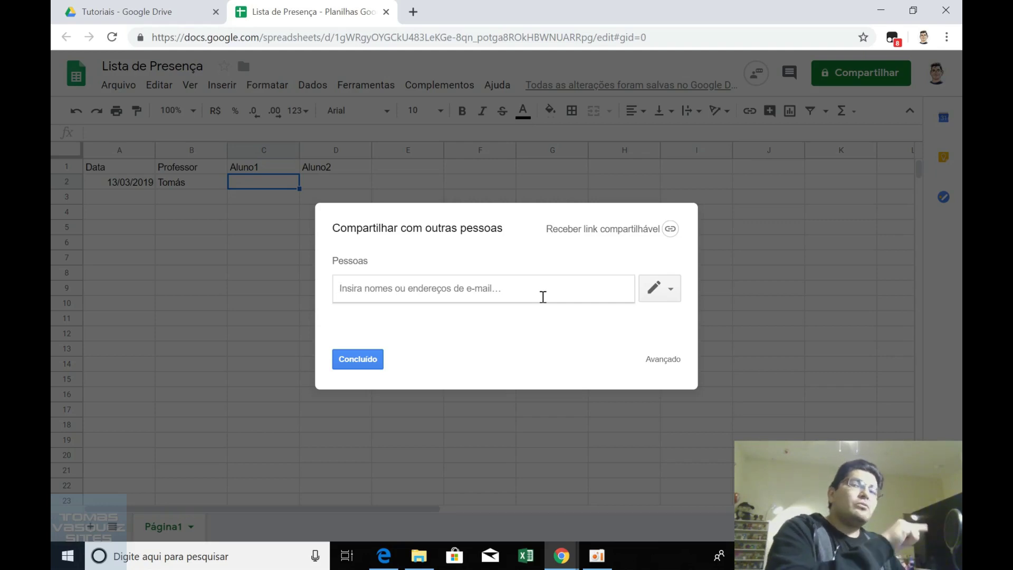
Add both student e-mail addresses with Pode editar access and send the invitations.
{"action": "left_click", "coordinate": [543, 297]}
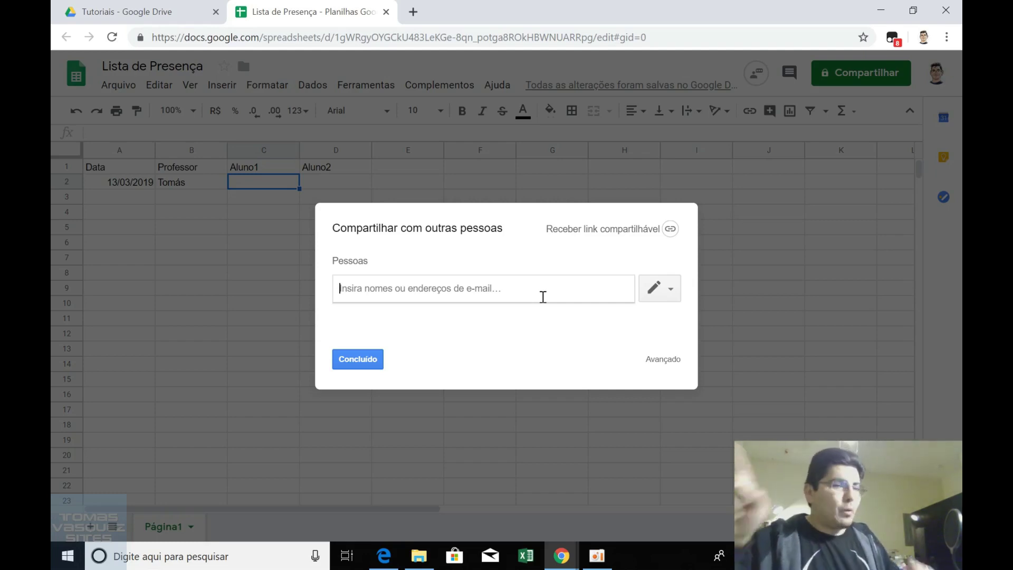
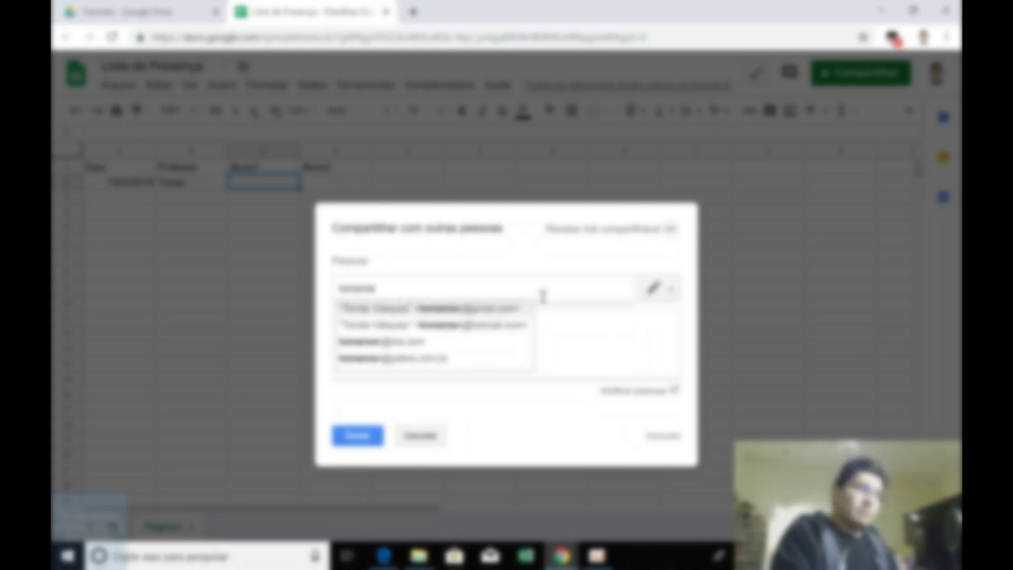
{"action": "key", "text": "Return"}
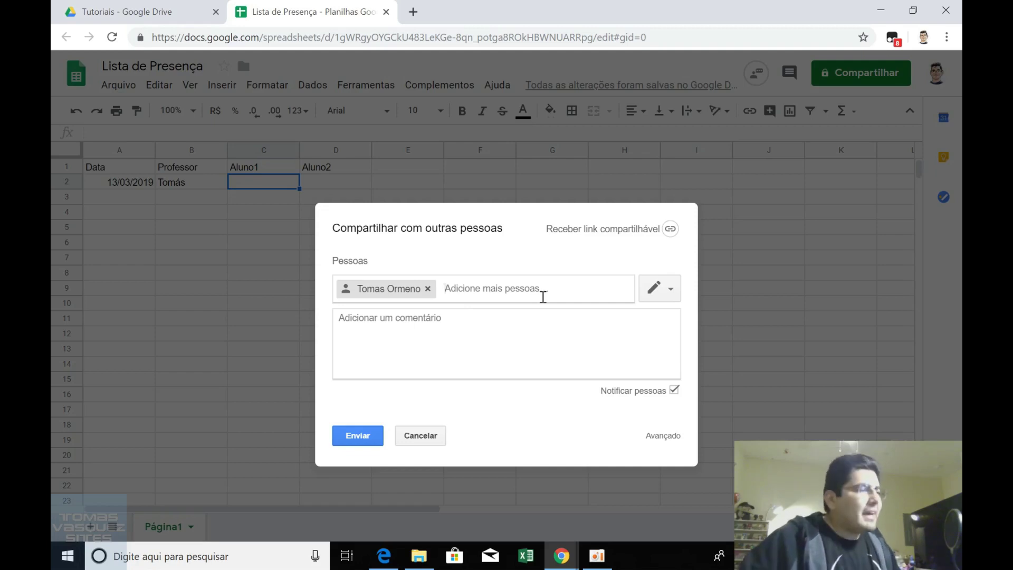
{"action": "left_click", "coordinate": [669, 289]}
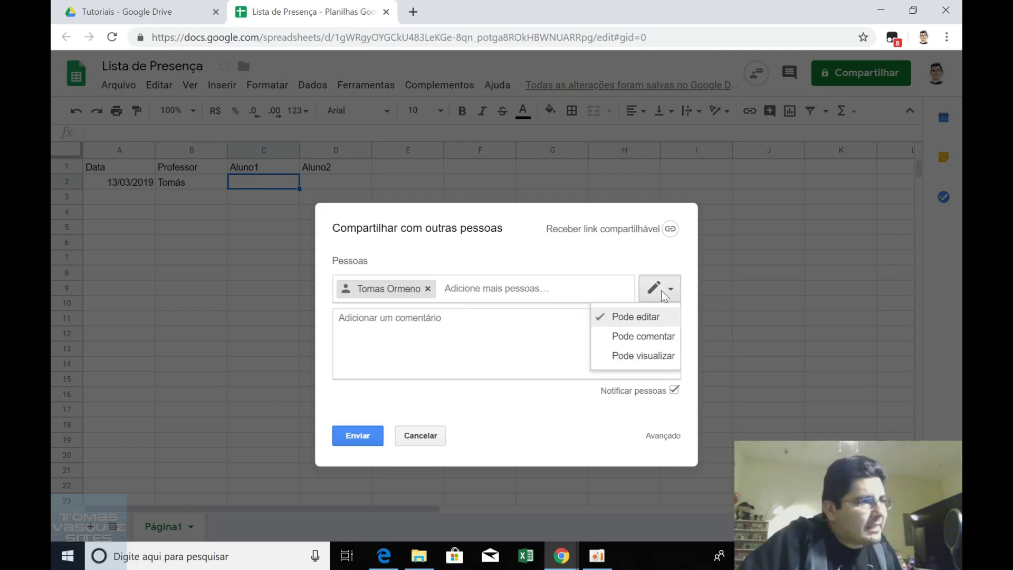
{"action": "left_click", "coordinate": [652, 319]}
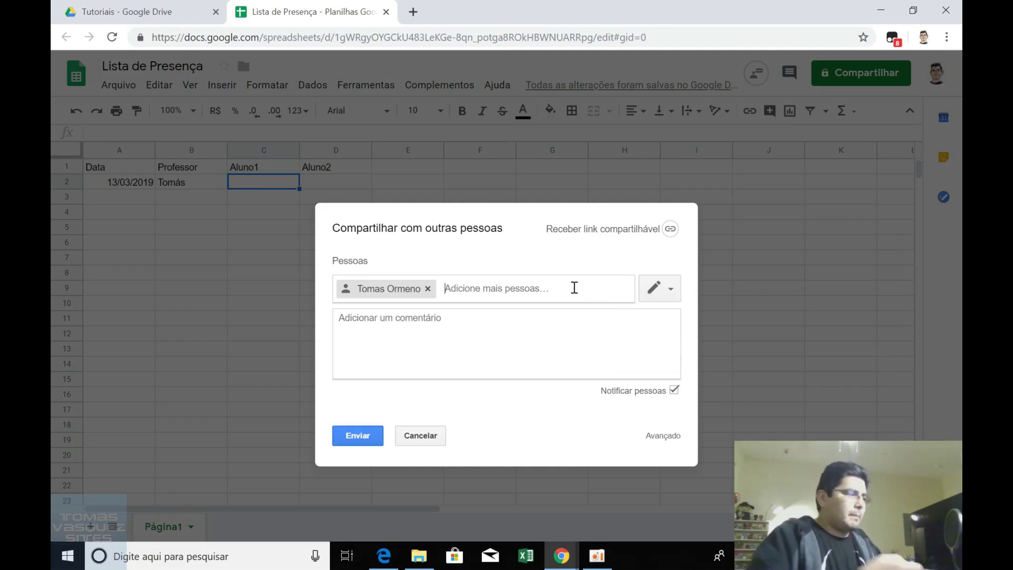
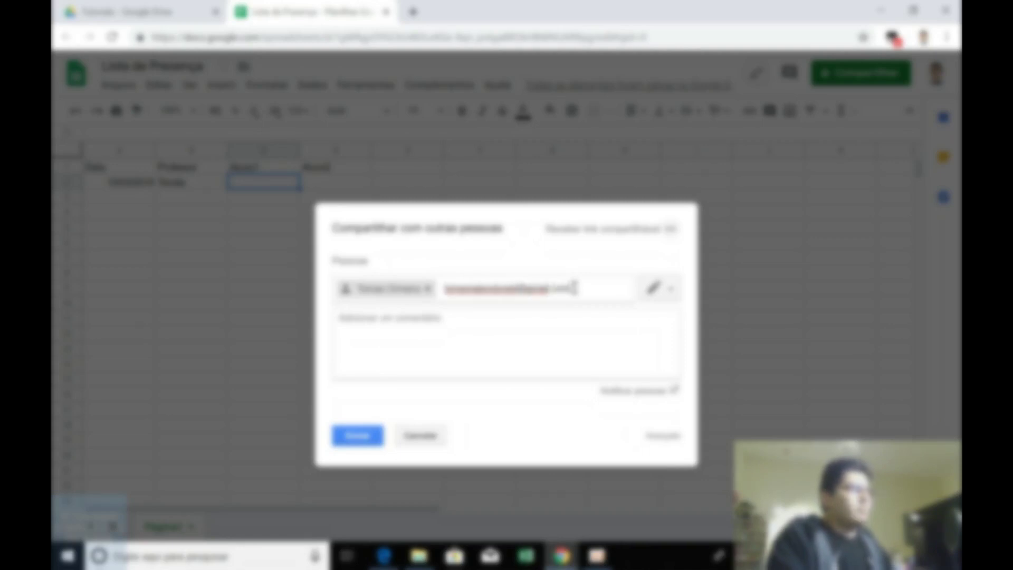
{"action": "key", "text": "Return"}
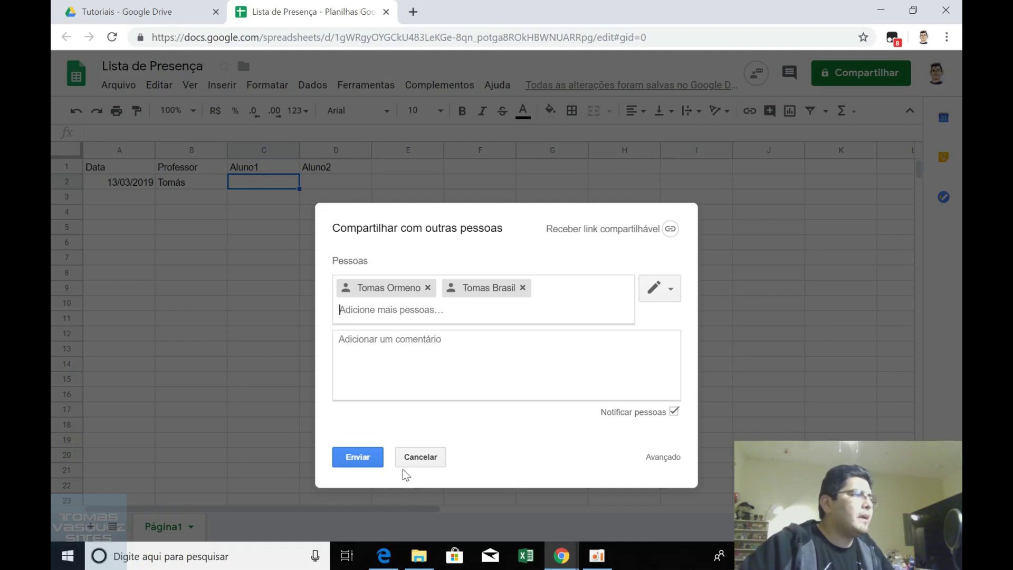
{"action": "left_click", "coordinate": [366, 457]}
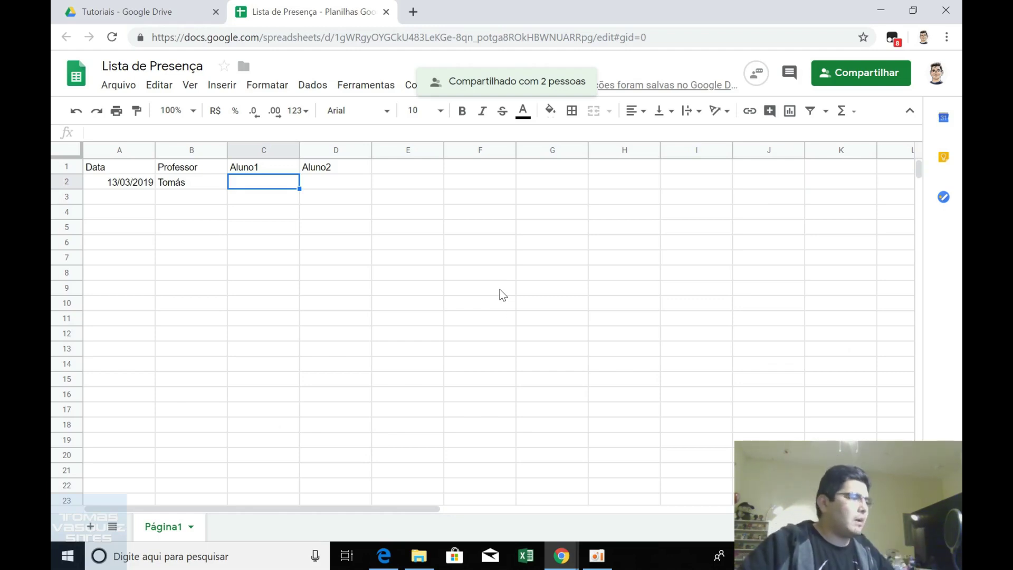
Reload both student accounts' Google Drive windows to pick up the shared sheet.
{"action": "mouse_move", "coordinate": [564, 565]}
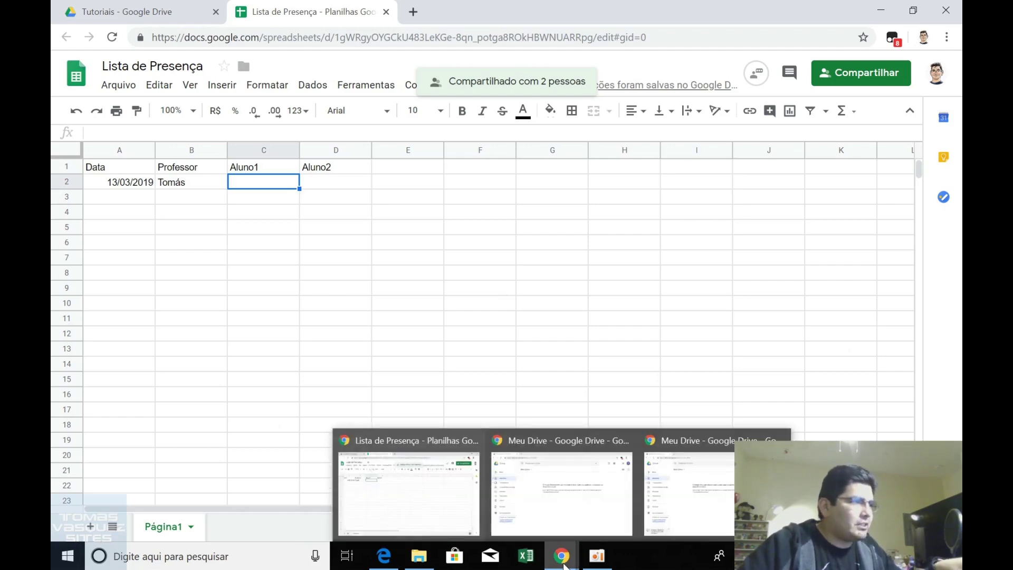
{"action": "left_click", "coordinate": [574, 517]}
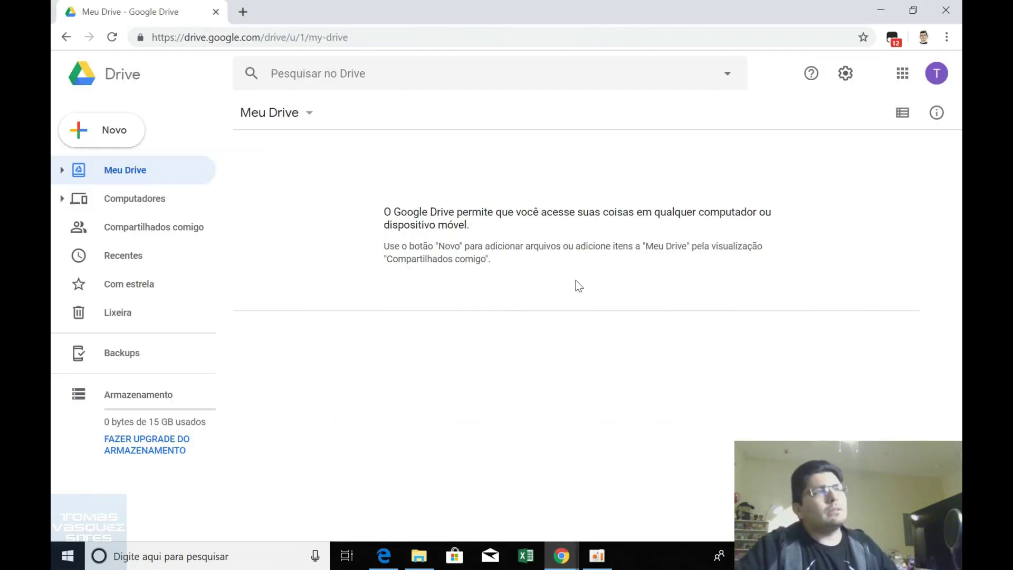
{"action": "left_click", "coordinate": [112, 37]}
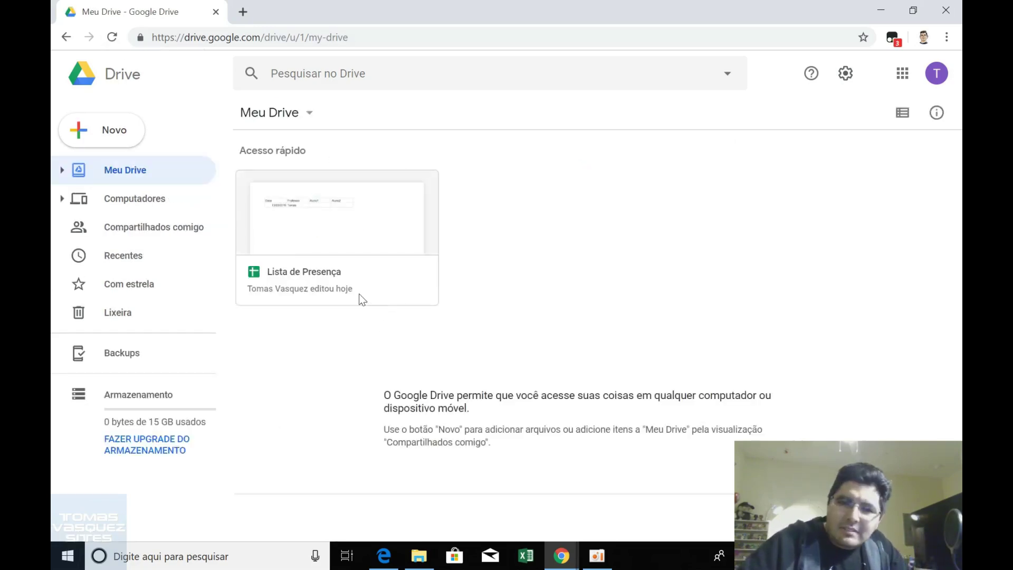
{"action": "left_click", "coordinate": [562, 556]}
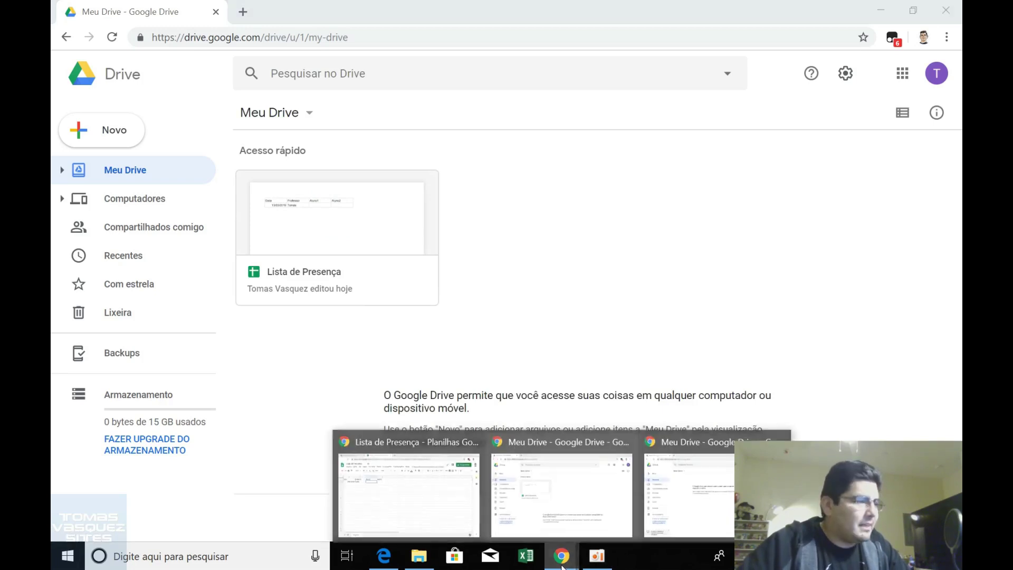
{"action": "left_click", "coordinate": [663, 522]}
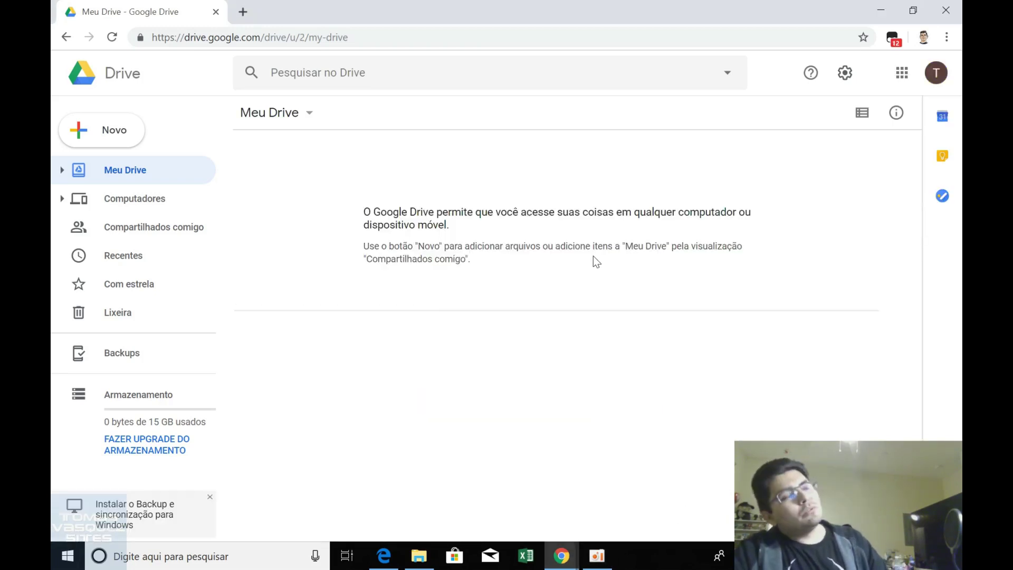
{"action": "left_click", "coordinate": [114, 38]}
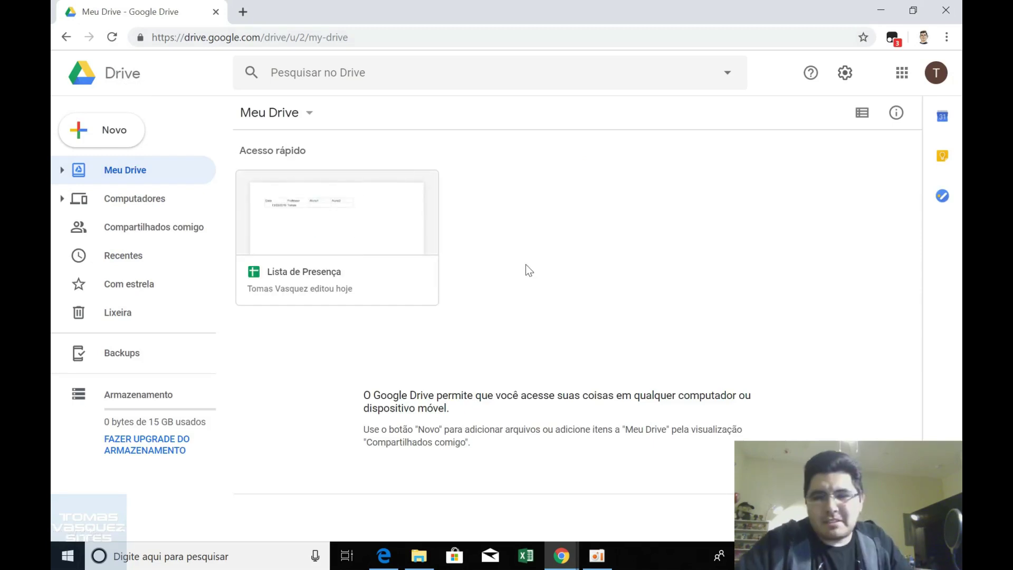
Open the shared Lista de Presença spreadsheet from the student accounts' Drive windows.
{"action": "left_click", "coordinate": [567, 556]}
{"action": "left_click", "coordinate": [584, 512]}
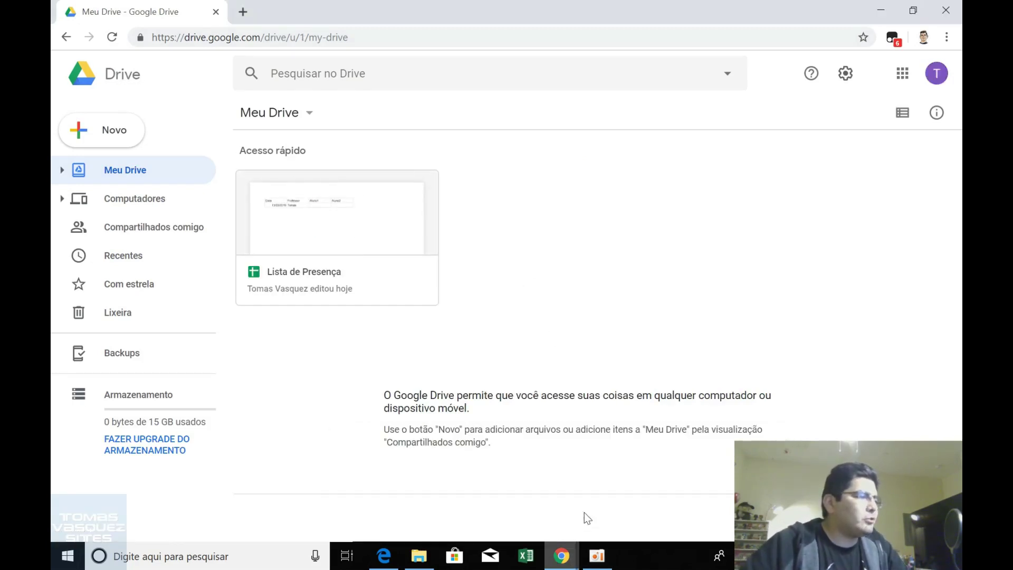
{"action": "double_click", "coordinate": [372, 221]}
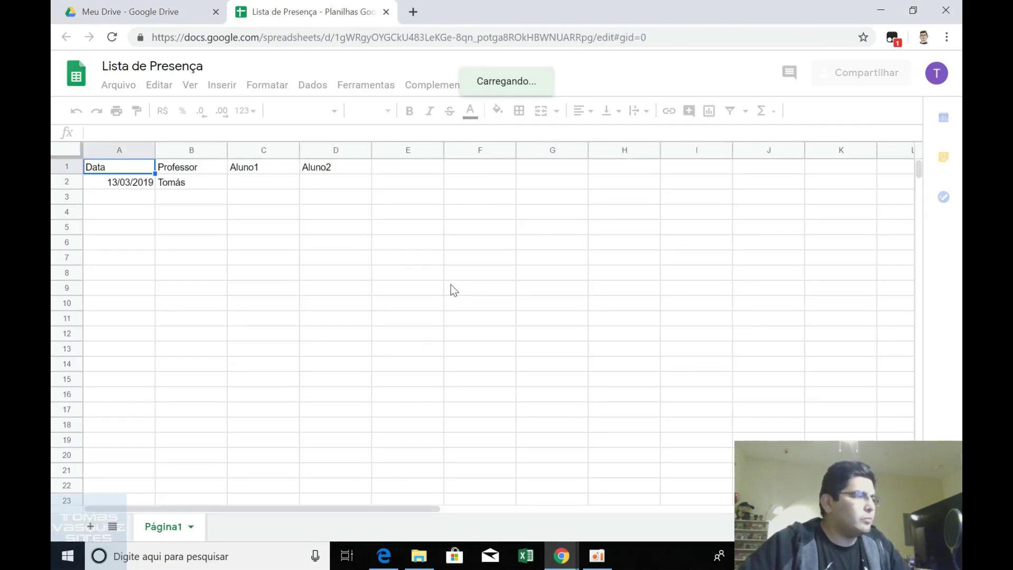
{"action": "mouse_move", "coordinate": [566, 560]}
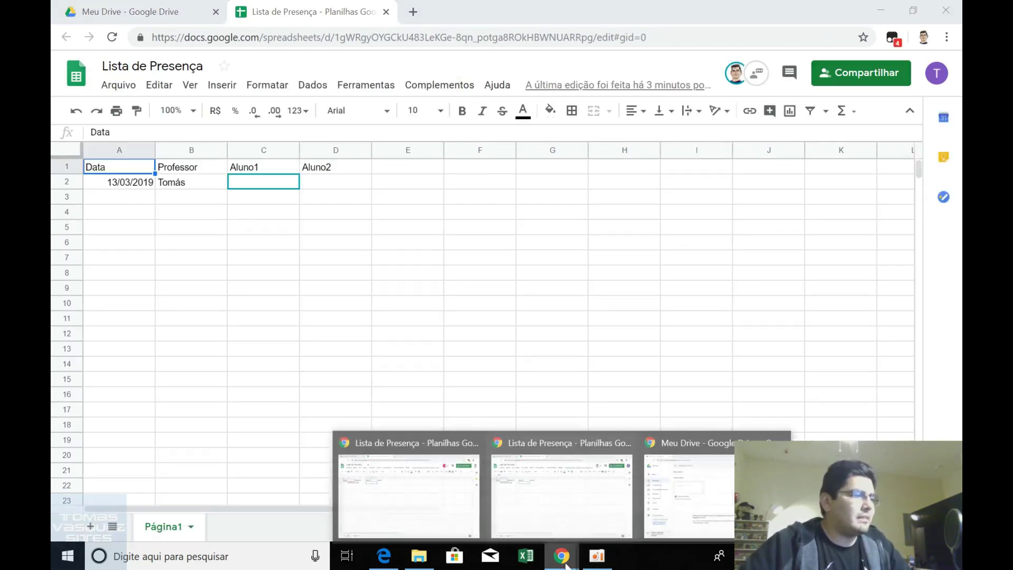
{"action": "left_click", "coordinate": [672, 478]}
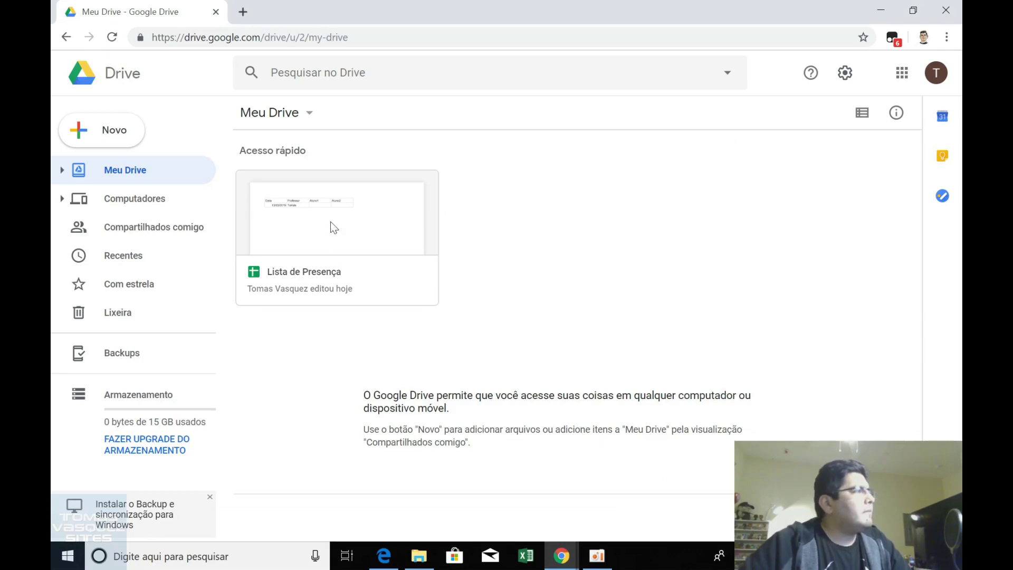
{"action": "double_click", "coordinate": [334, 228]}
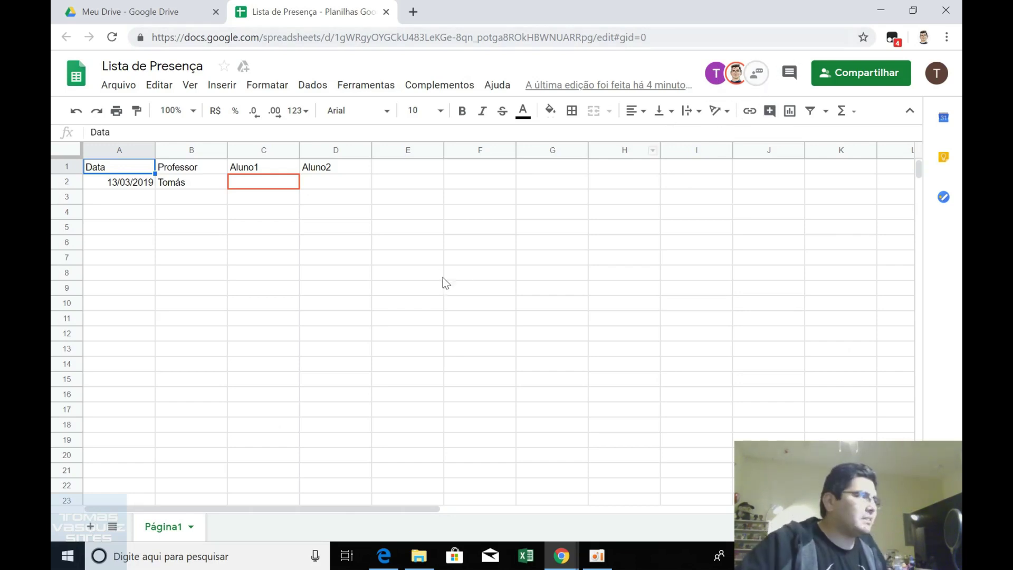
Click cells C3 and D4, then switch to the Chrome window signed in as a student.
{"action": "left_click", "coordinate": [286, 197]}
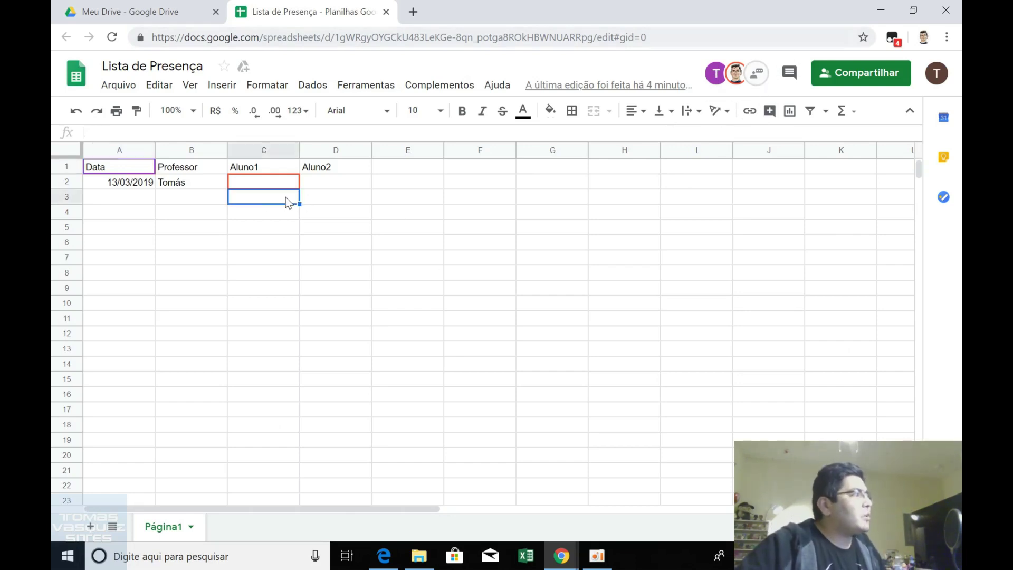
{"action": "left_click", "coordinate": [321, 211]}
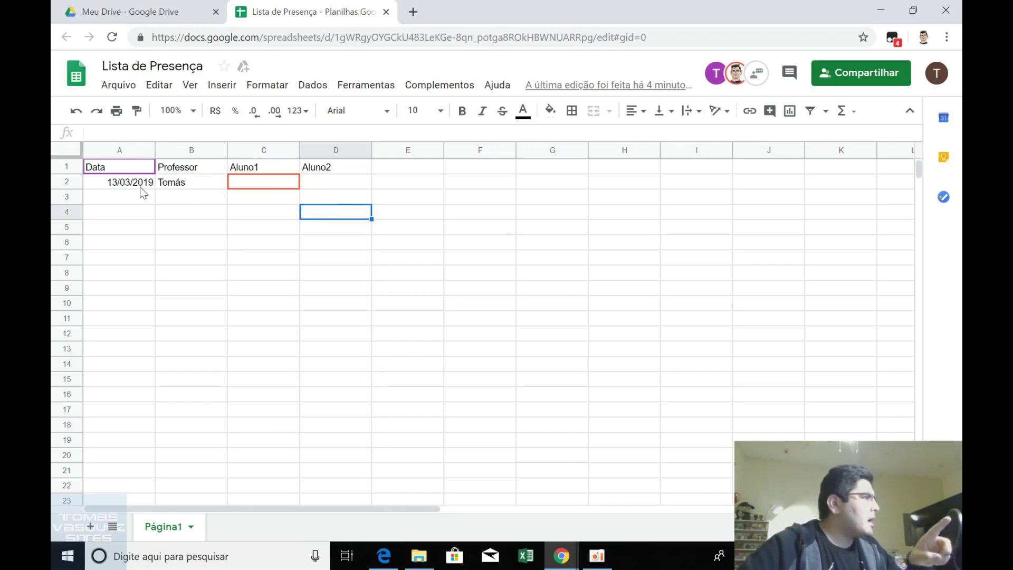
{"action": "left_click", "coordinate": [567, 559]}
{"action": "left_click", "coordinate": [478, 508]}
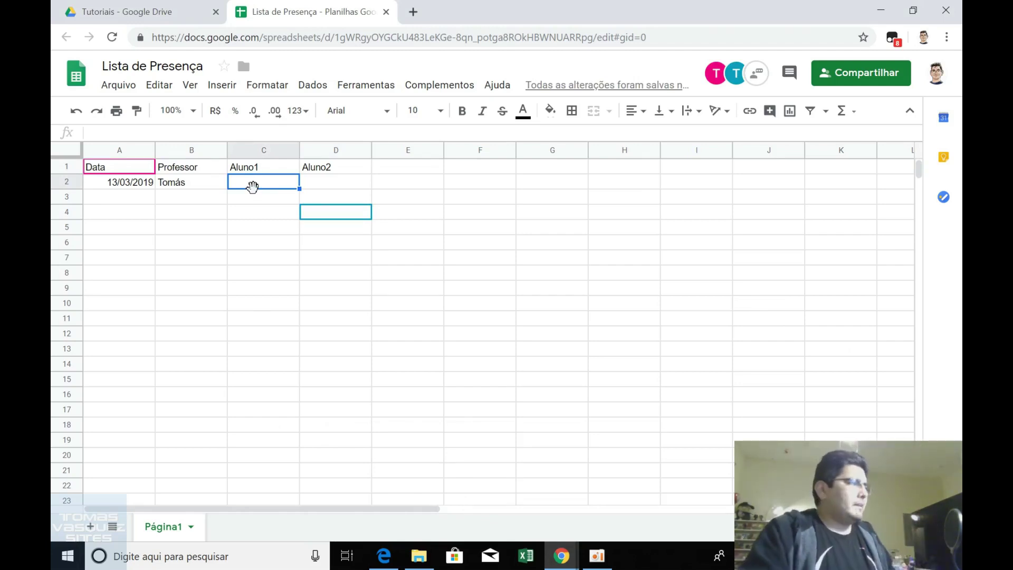
Enter Presente in C2 and D2 for Aluno1 and Aluno2, then switch to another account's window.
{"action": "type", "text": "A"}
{"action": "key", "text": "BackSpace"}
{"action": "key", "text": "BackSpace"}
{"action": "type", "text": "Presn"}
{"action": "key", "text": "BackSpace"}
{"action": "type", "text": "ente"}
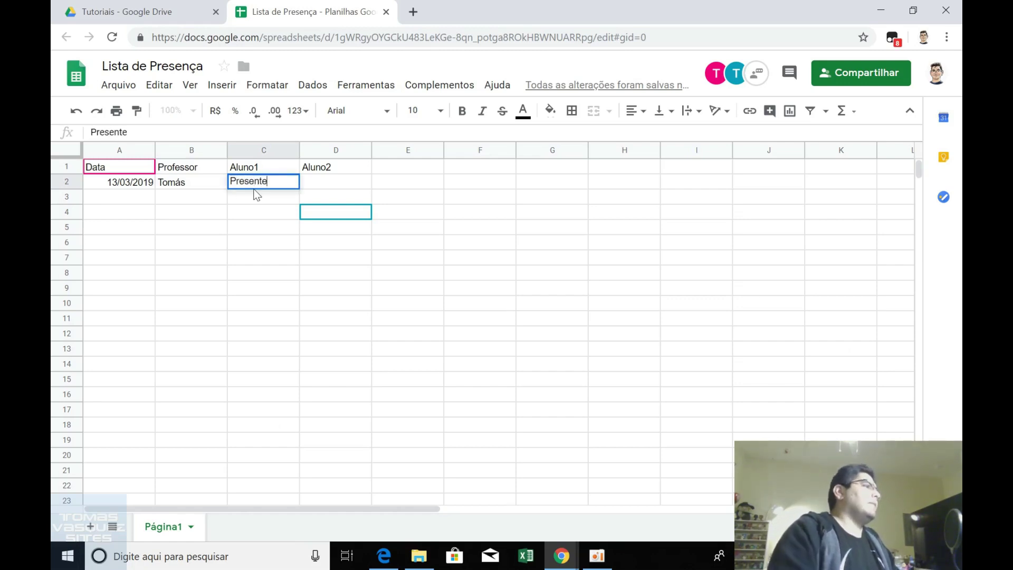
{"action": "key", "text": "Tab"}
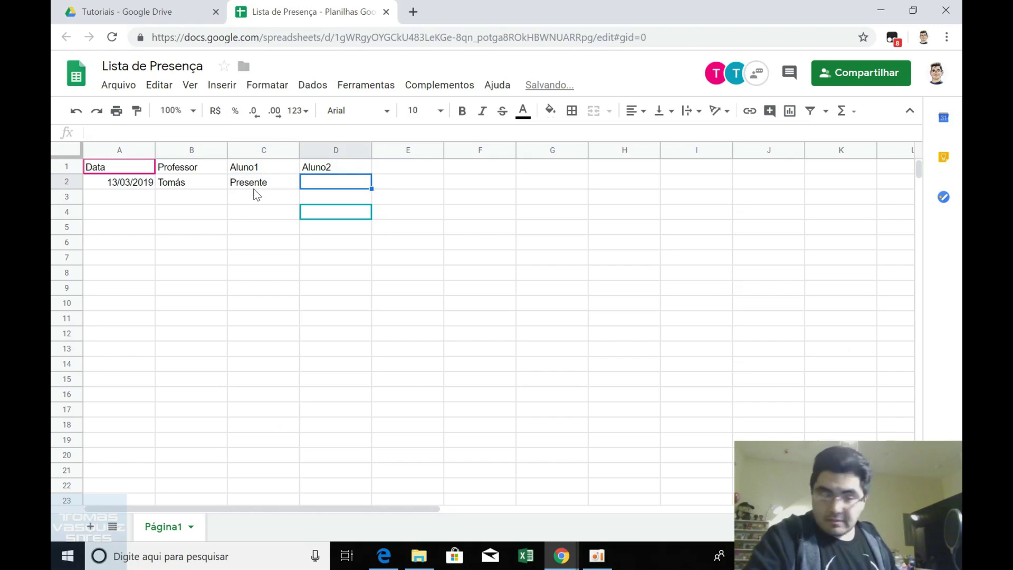
{"action": "type", "text": "Presente"}
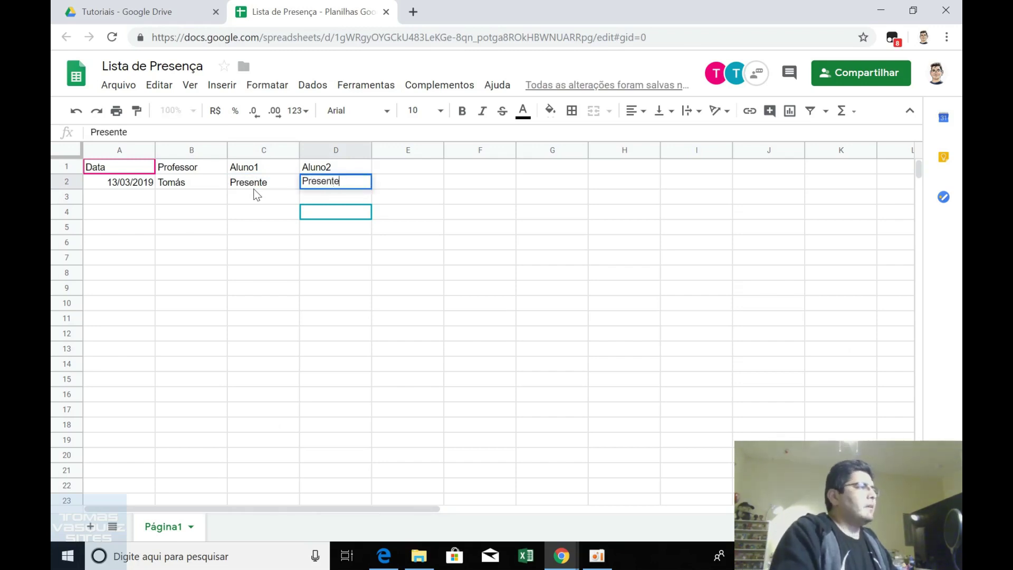
{"action": "key", "text": "Return"}
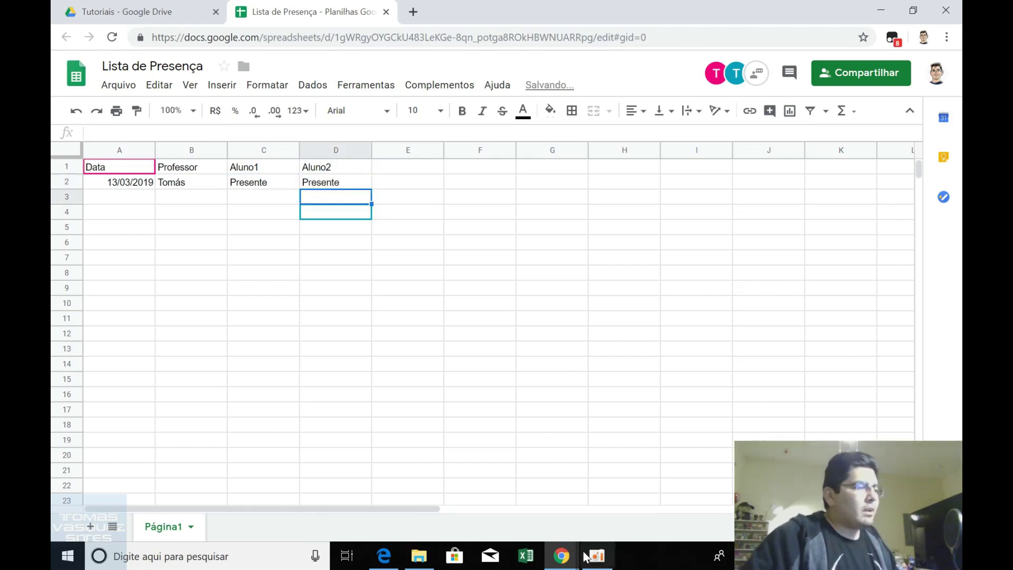
{"action": "mouse_move", "coordinate": [563, 555]}
{"action": "left_click", "coordinate": [580, 522]}
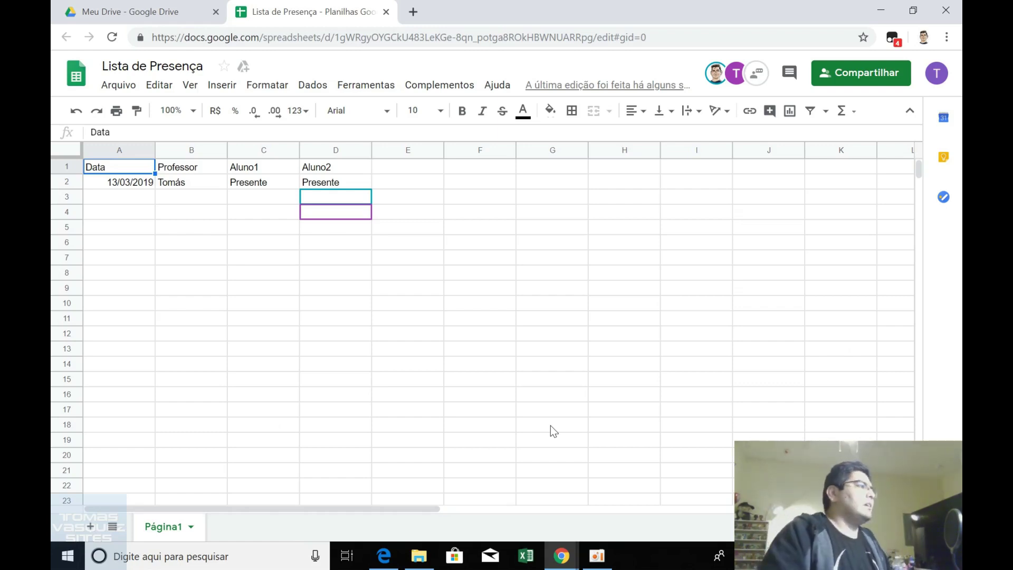
Delete the entries in C2, B2, A2 and D2 of row 2.
{"action": "left_click", "coordinate": [274, 184]}
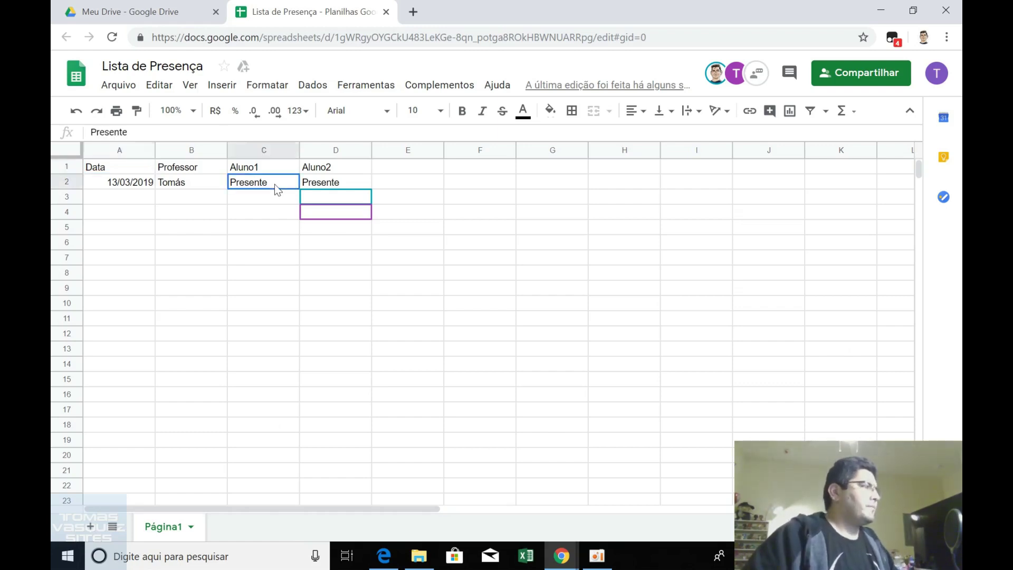
{"action": "key", "text": "Delete"}
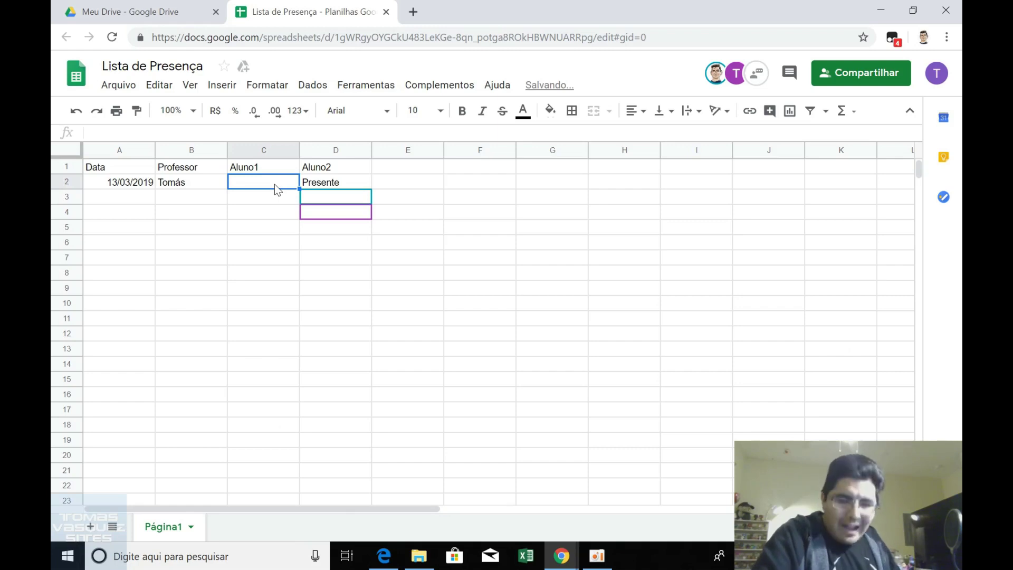
{"action": "key", "text": "Left"}
{"action": "key", "text": "Delete"}
{"action": "key", "text": "Left"}
{"action": "key", "text": "Delete"}
{"action": "key", "text": "Right"}
{"action": "key", "text": "Right"}
{"action": "key", "text": "Right"}
{"action": "key", "text": "Delete"}
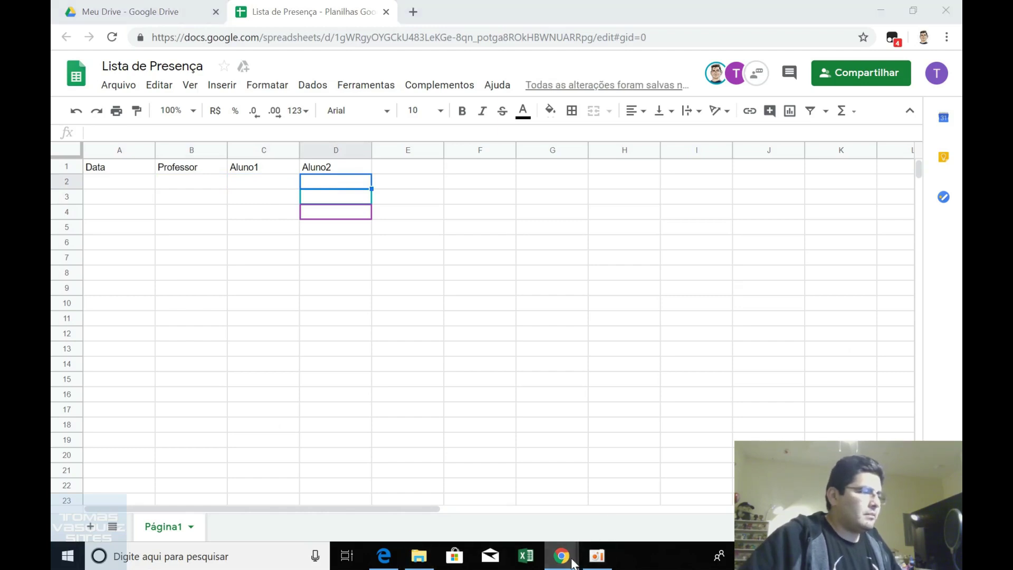
Enter the test date 01/01/2090 in A2, then delete it again.
{"action": "mouse_move", "coordinate": [561, 556]}
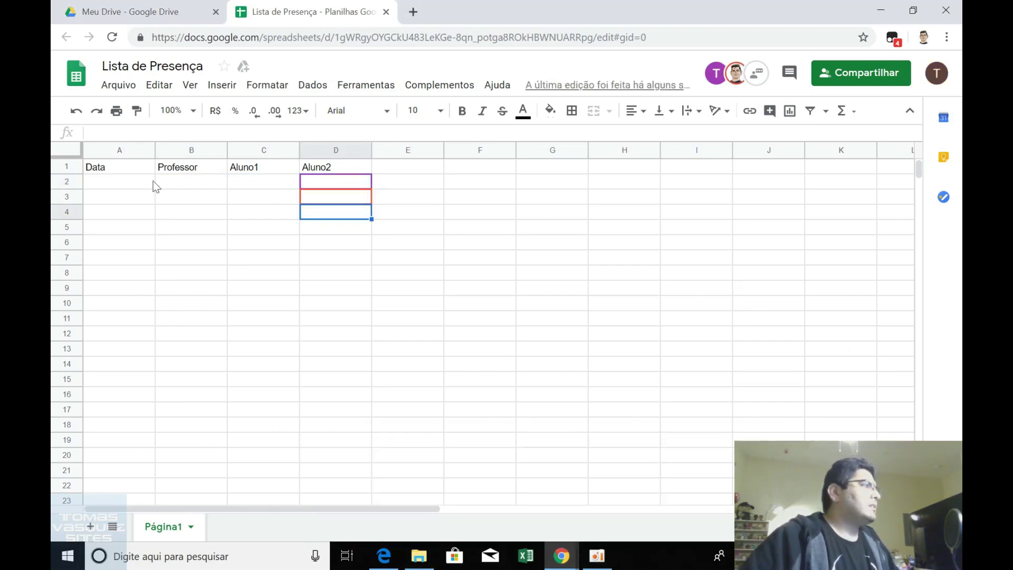
{"action": "left_click", "coordinate": [138, 185]}
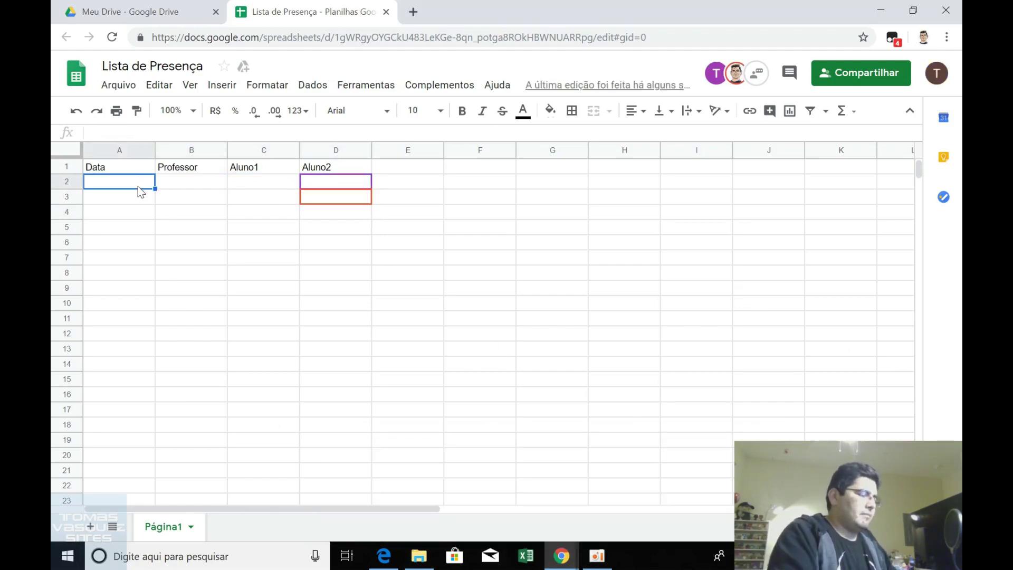
{"action": "type", "text": "01/01/2090"}
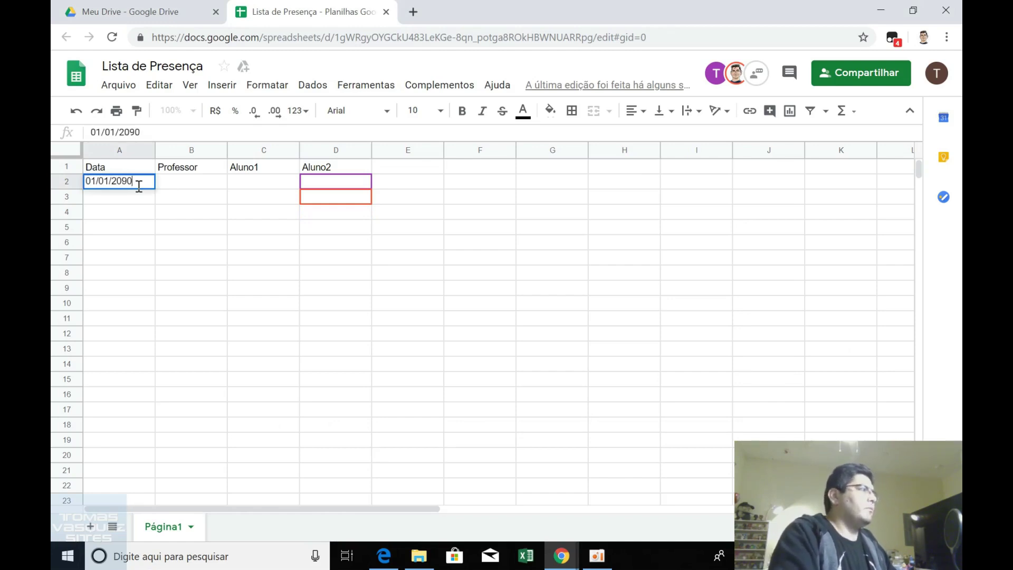
{"action": "key", "text": "Return"}
{"action": "left_click", "coordinate": [138, 185]}
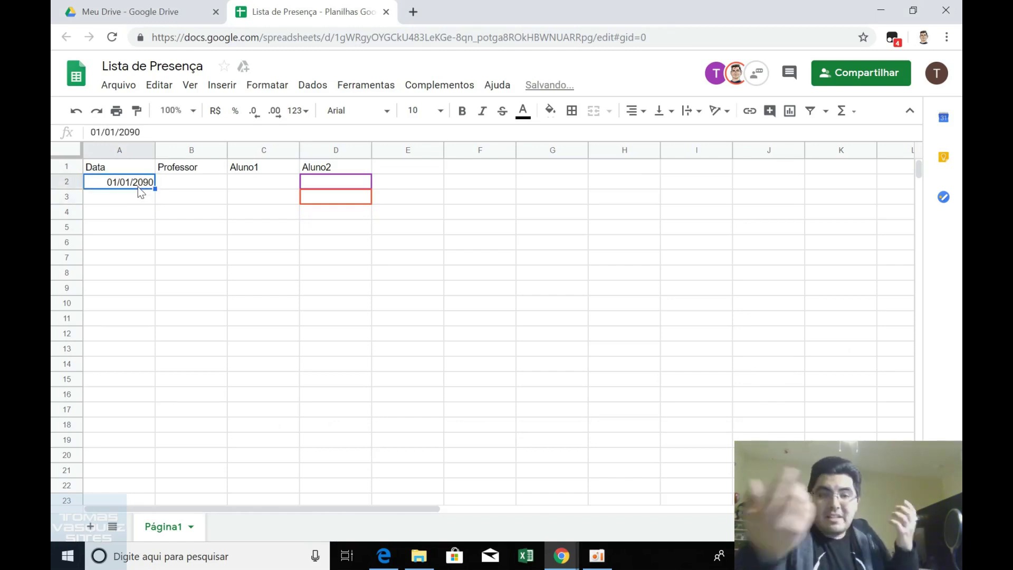
{"action": "key", "text": "Delete"}
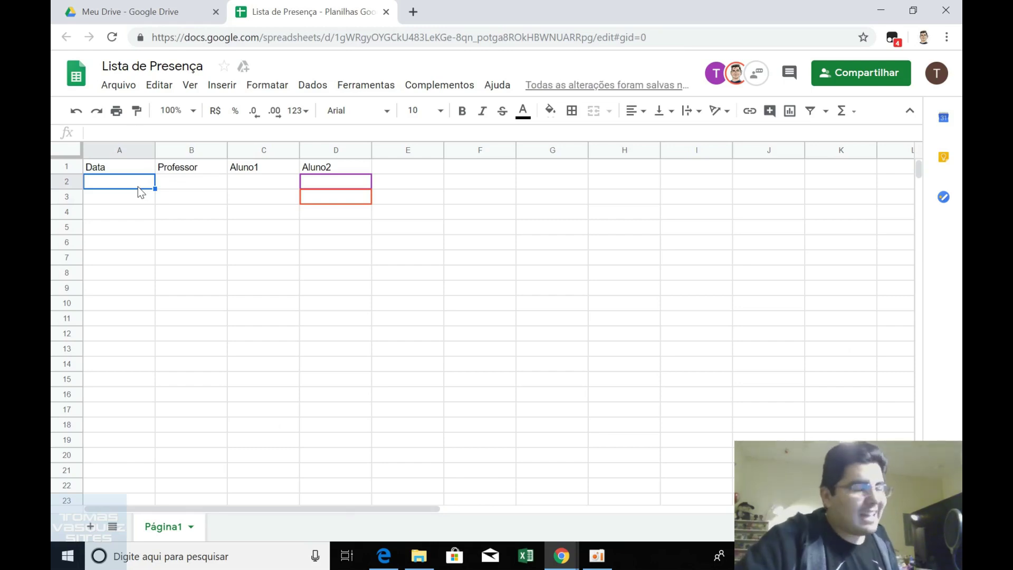
Bring the owner's Lista de Presença window to the front and show the Dados menu.
{"action": "mouse_move", "coordinate": [562, 556]}
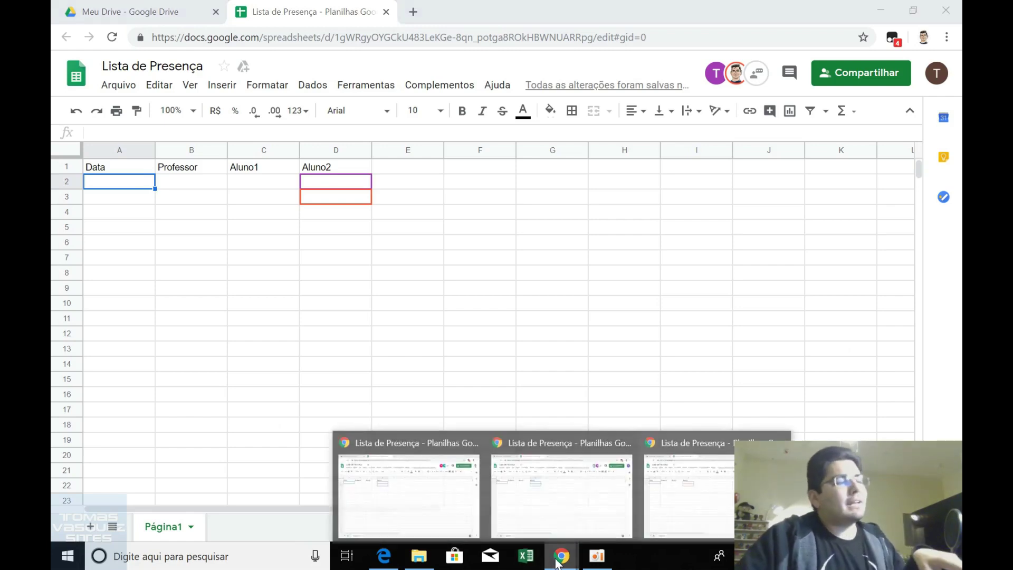
{"action": "left_click", "coordinate": [471, 503]}
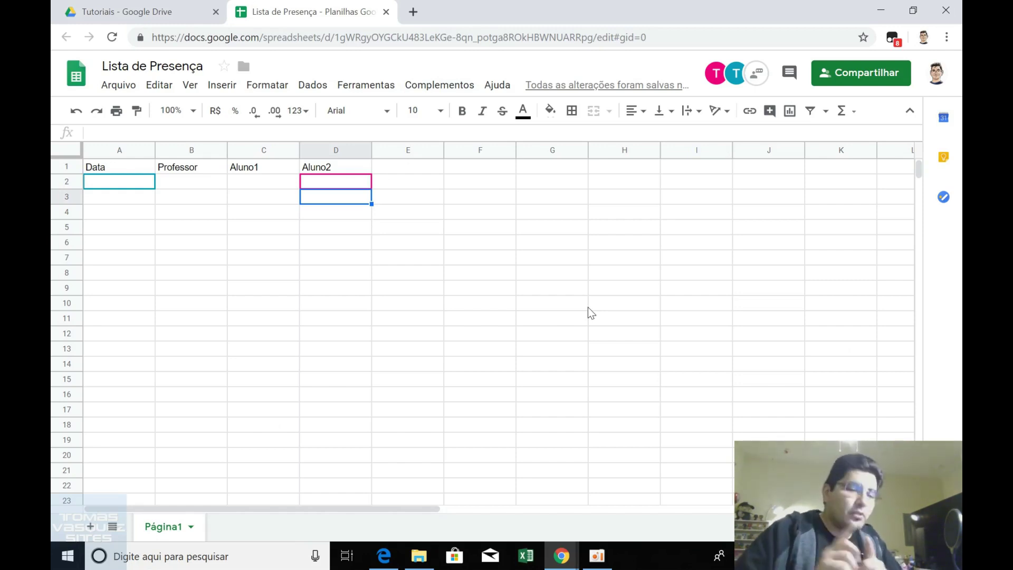
{"action": "left_click", "coordinate": [310, 85]}
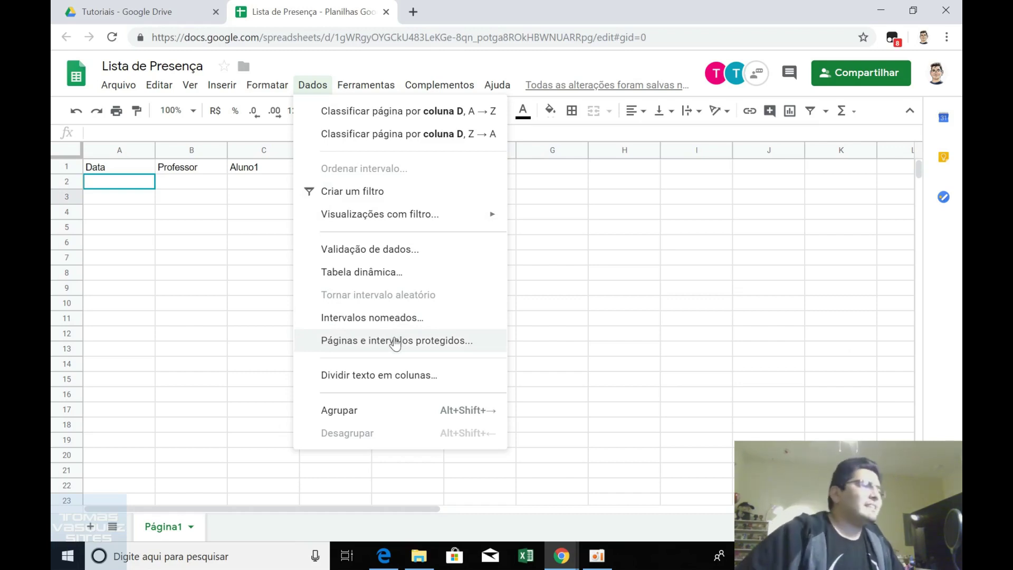
Open Páginas e intervalos protegidos and start a new protected range for Página1!D3.
{"action": "left_click", "coordinate": [395, 342]}
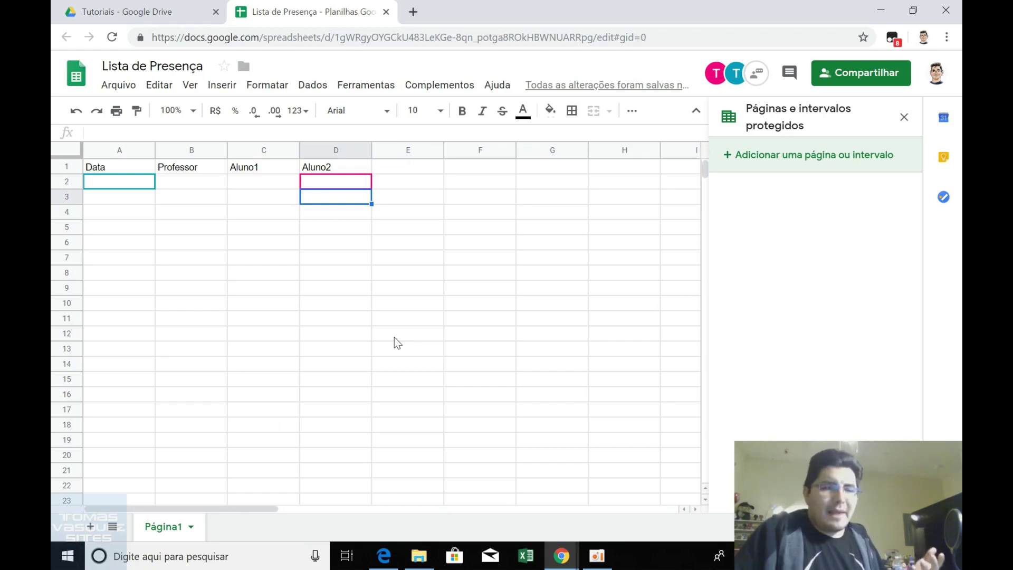
{"action": "left_click", "coordinate": [756, 149]}
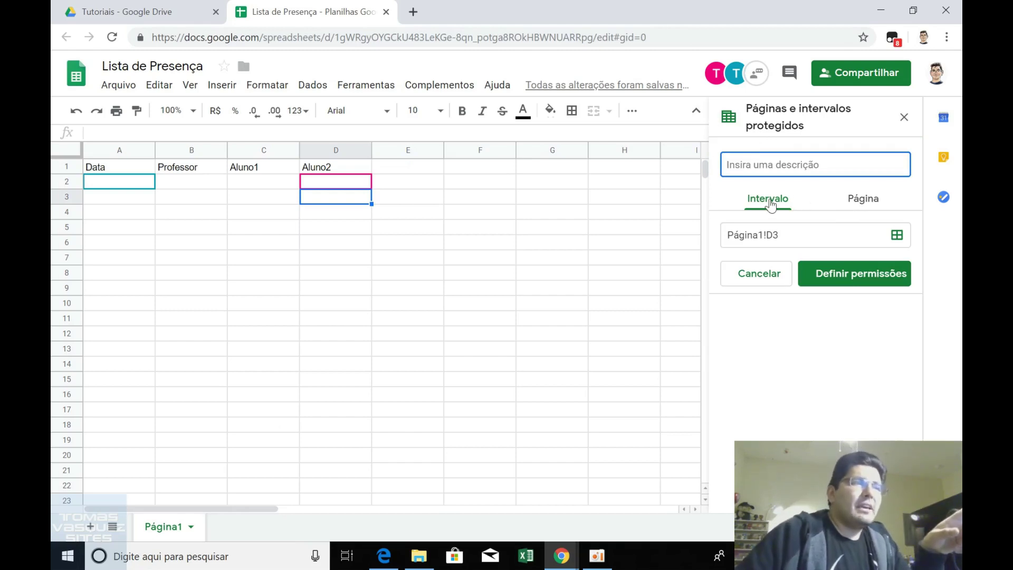
Protect sheet Página1 as 'Proteção do professor', excepting columns C:D.
{"action": "left_click", "coordinate": [856, 203]}
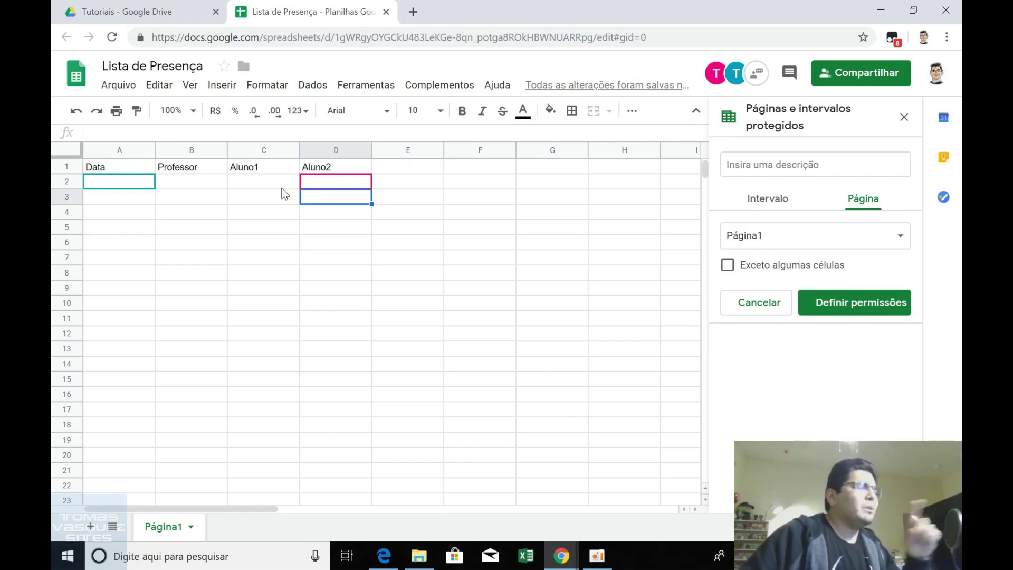
{"action": "left_click", "coordinate": [738, 167]}
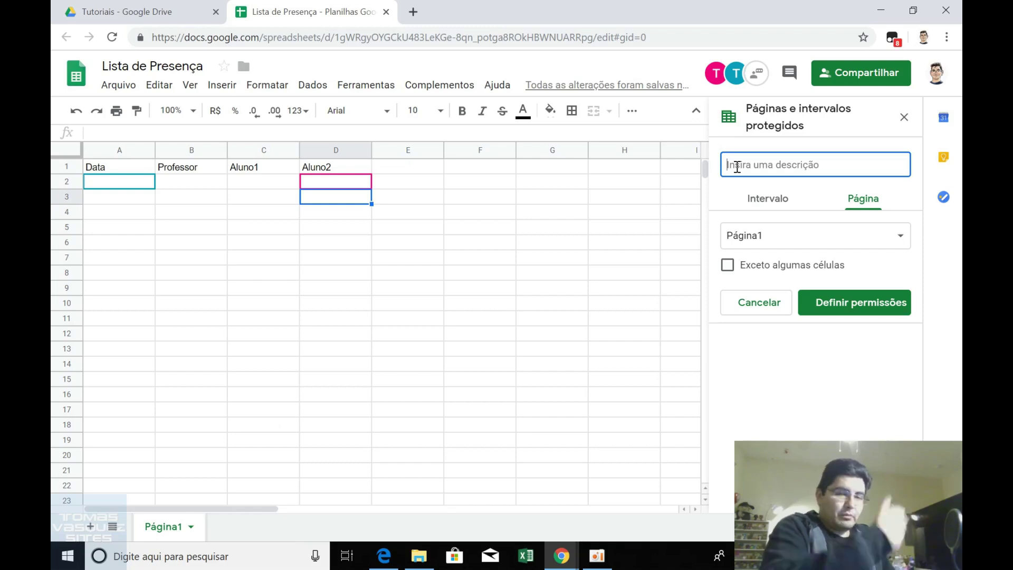
{"action": "type", "text": "P"}
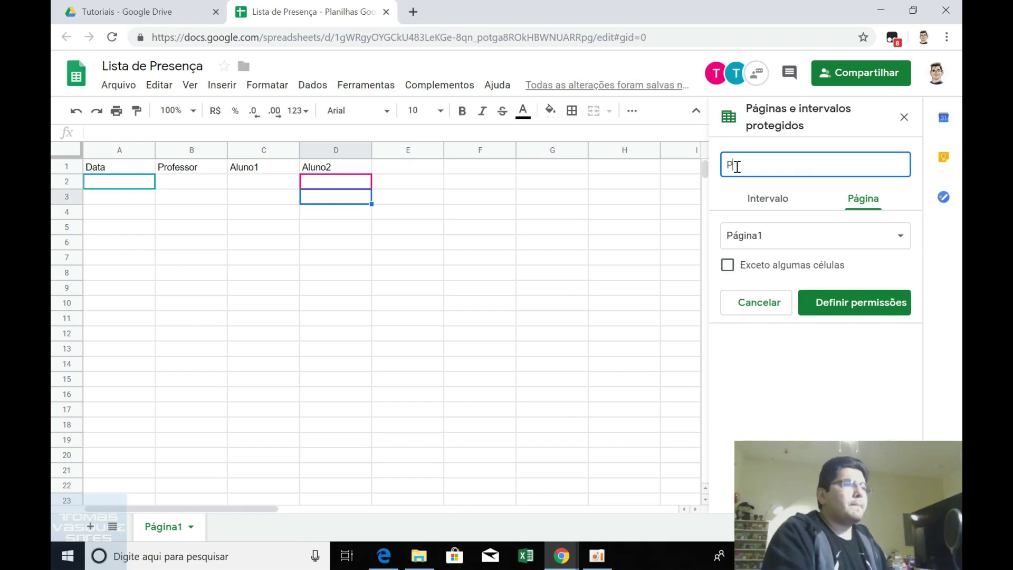
{"action": "type", "text": "roteç"}
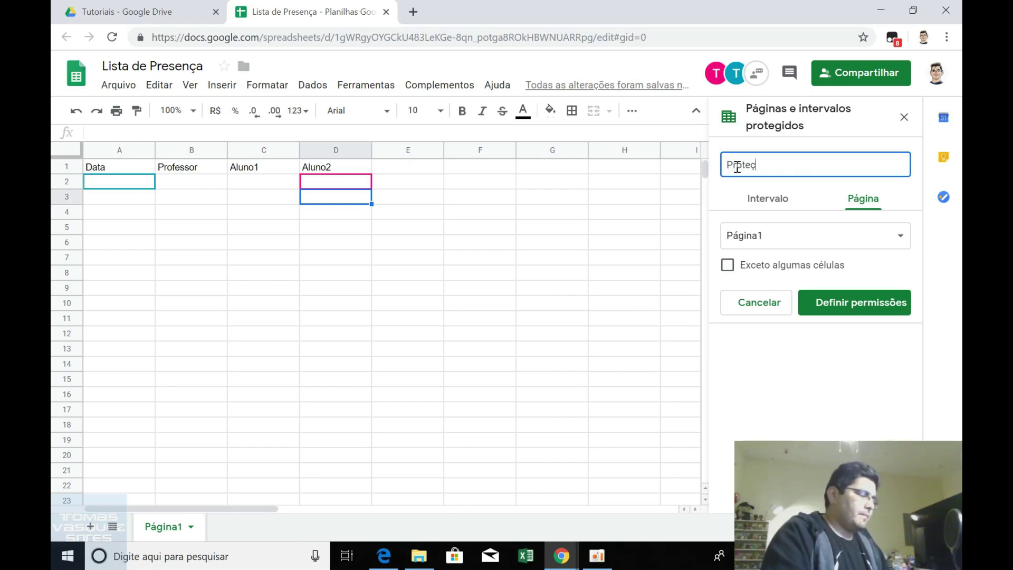
{"action": "type", "text": "ão do professor"}
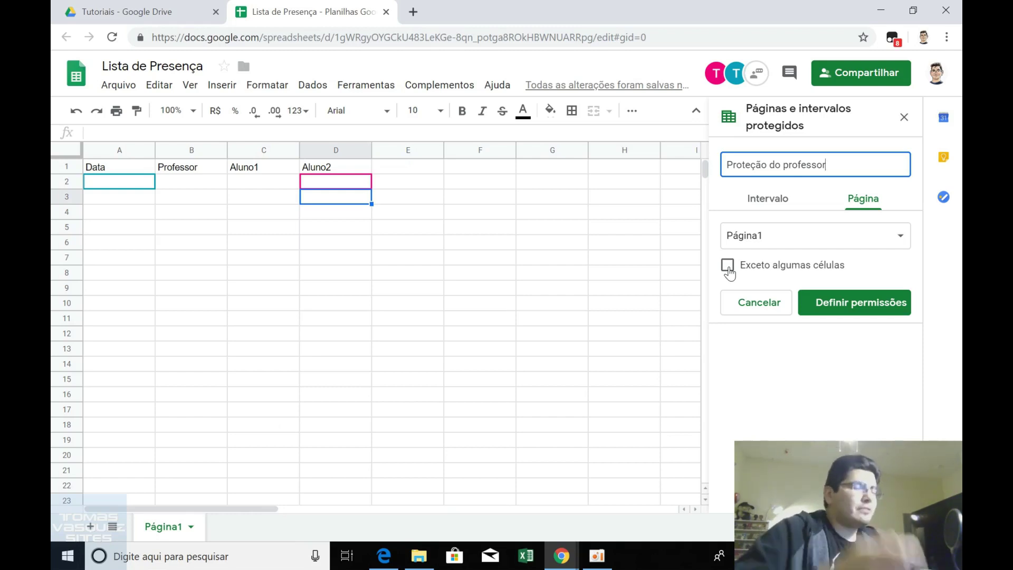
{"action": "left_click", "coordinate": [728, 265]}
{"action": "left_click_drag", "start_coordinate": [746, 290], "coordinate": [729, 285]}
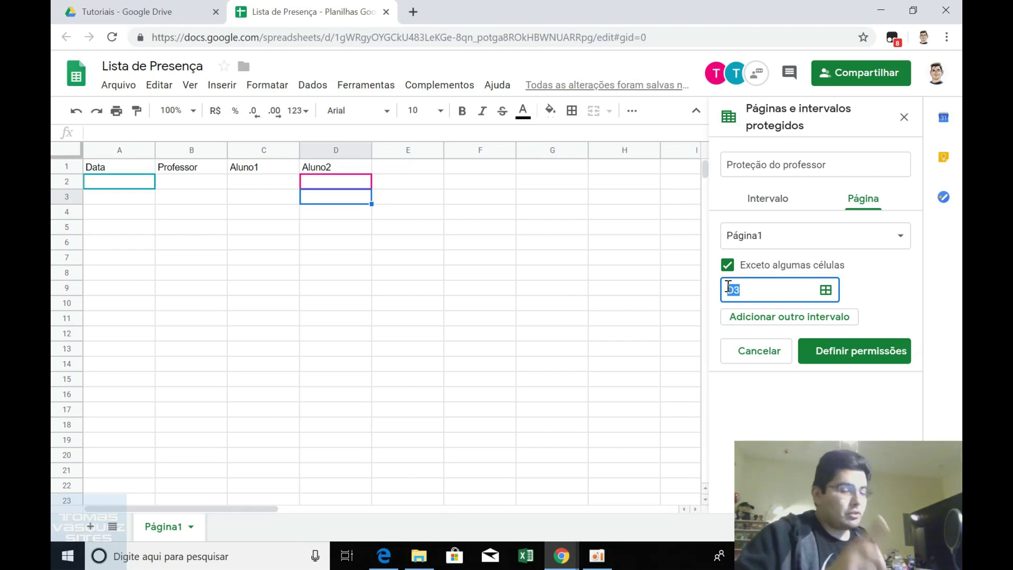
{"action": "key", "text": "BackSpace"}
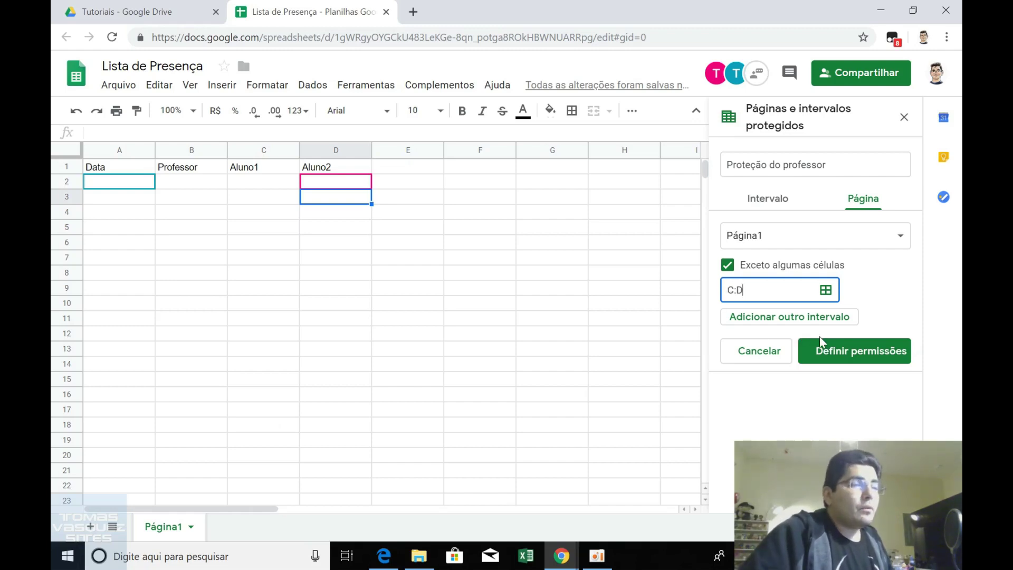
{"action": "left_click", "coordinate": [816, 353]}
Remove the students from the allowed editors so only the professor can edit, then close the panel.
{"action": "left_click", "coordinate": [832, 343]}
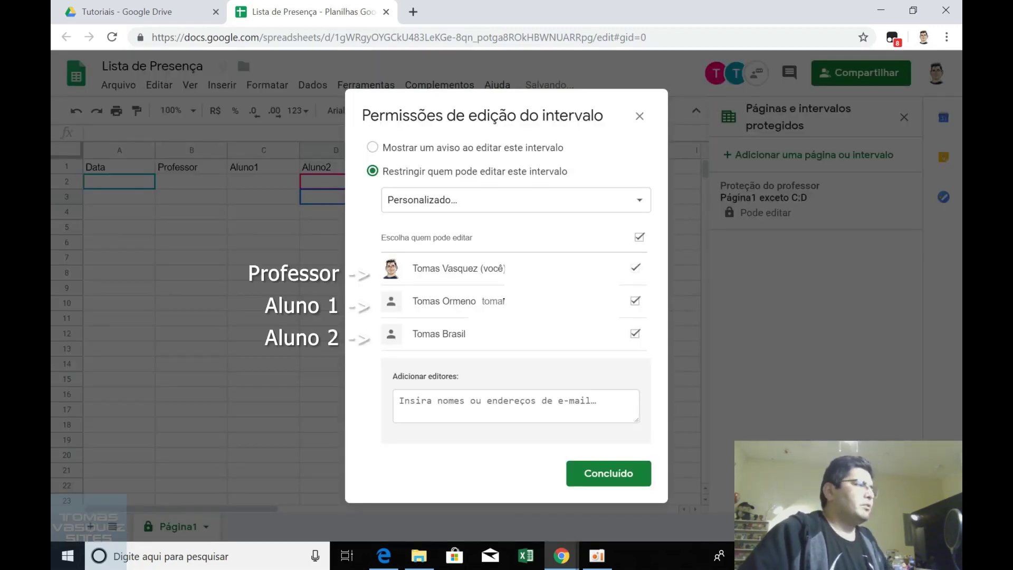
{"action": "left_click", "coordinate": [635, 301]}
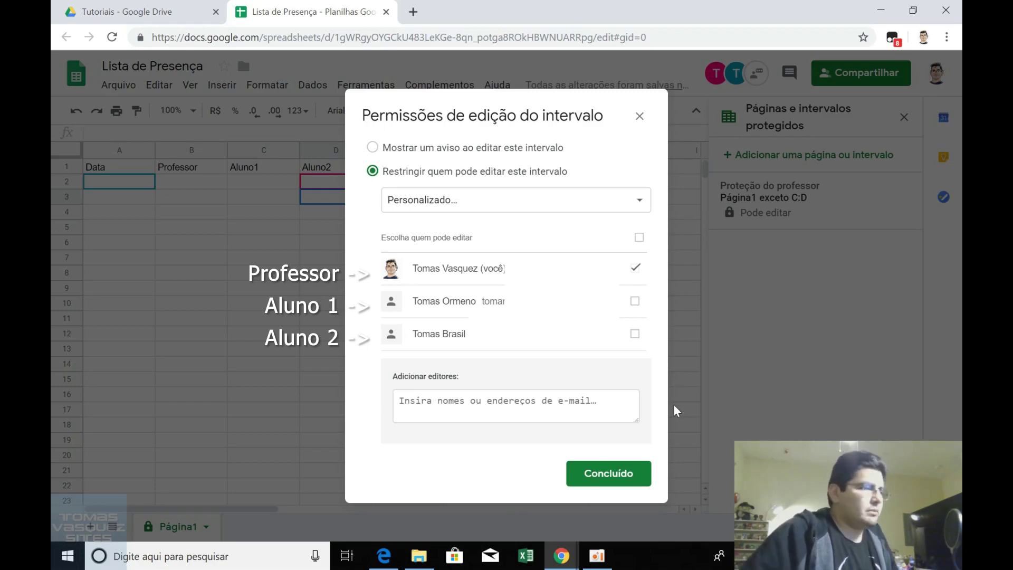
{"action": "left_click", "coordinate": [632, 481]}
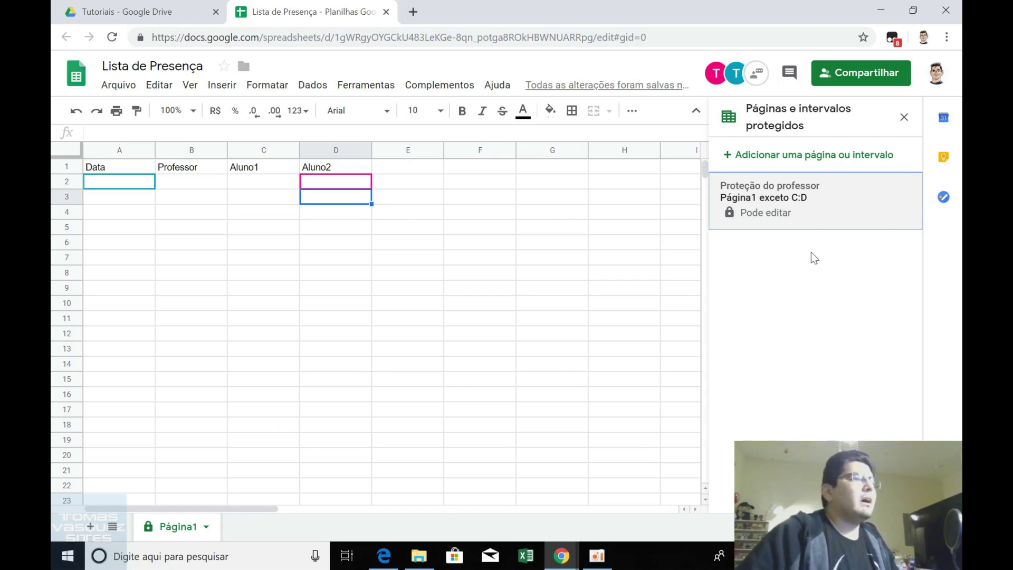
{"action": "left_click", "coordinate": [905, 117]}
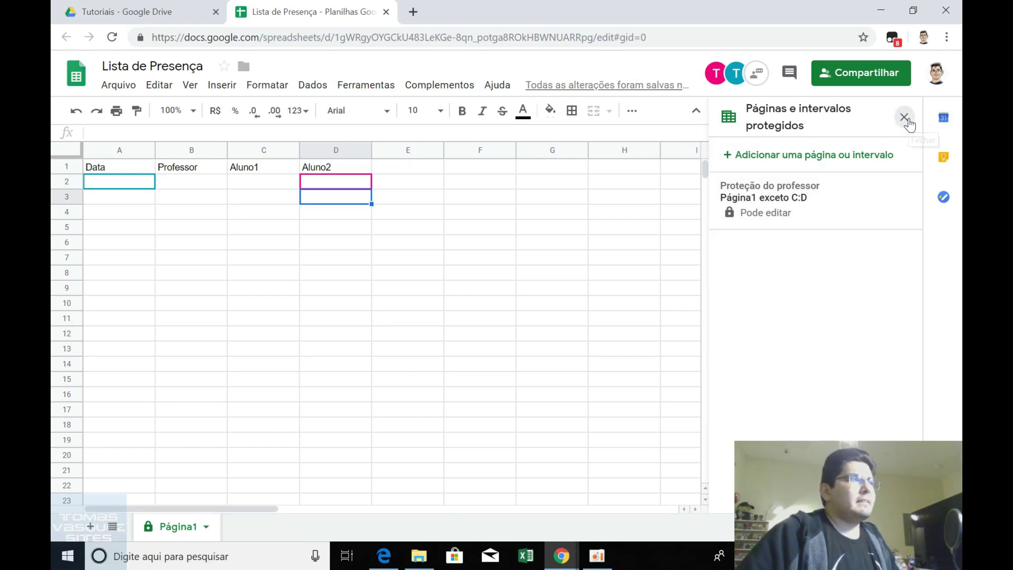
Insert today's date 13/03/2019 in A2 and the professor's name in B2.
{"action": "left_click", "coordinate": [248, 184]}
{"action": "key", "text": "Left"}
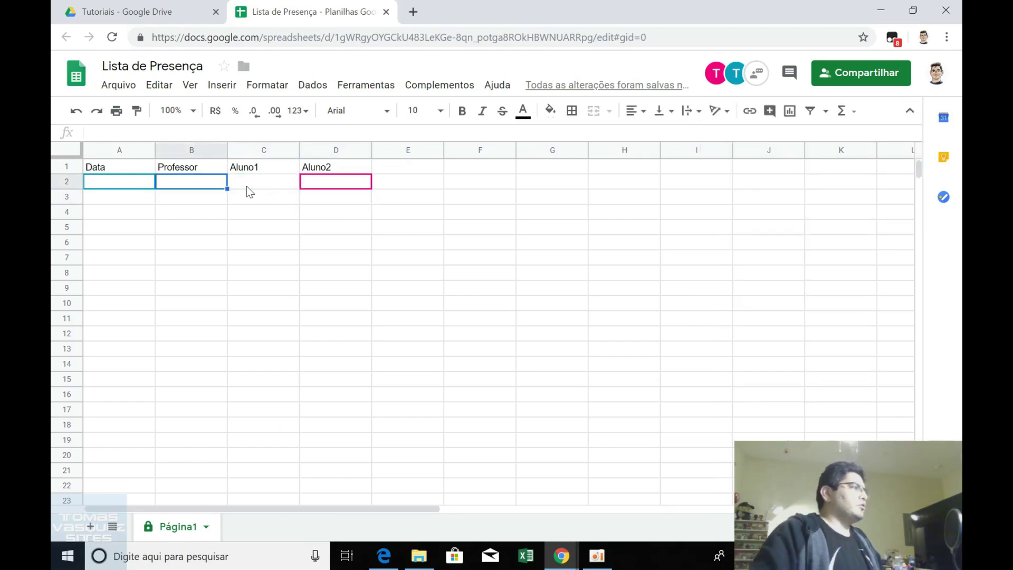
{"action": "key", "text": "Left"}
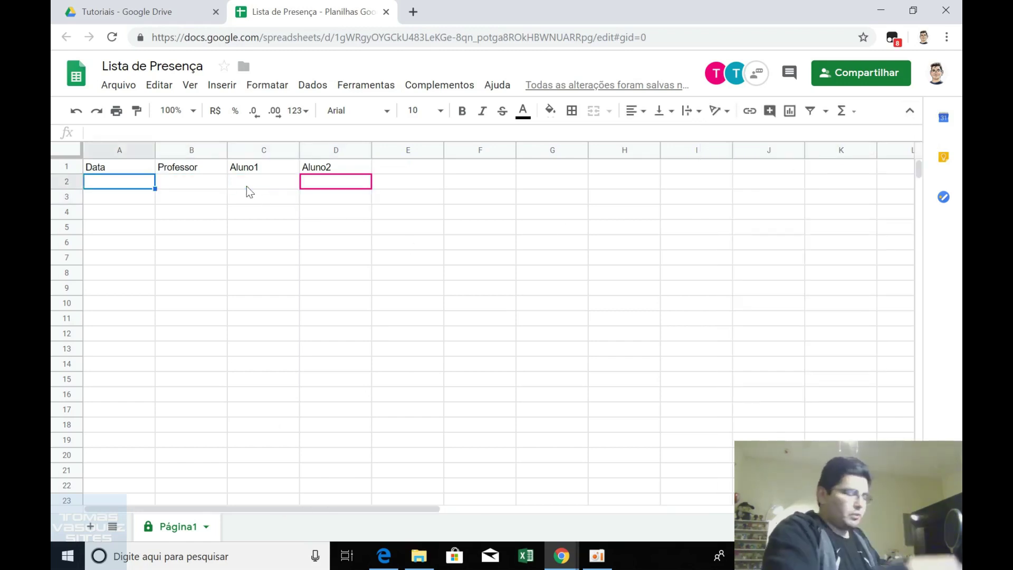
{"action": "key", "text": "ctrl+semicolon"}
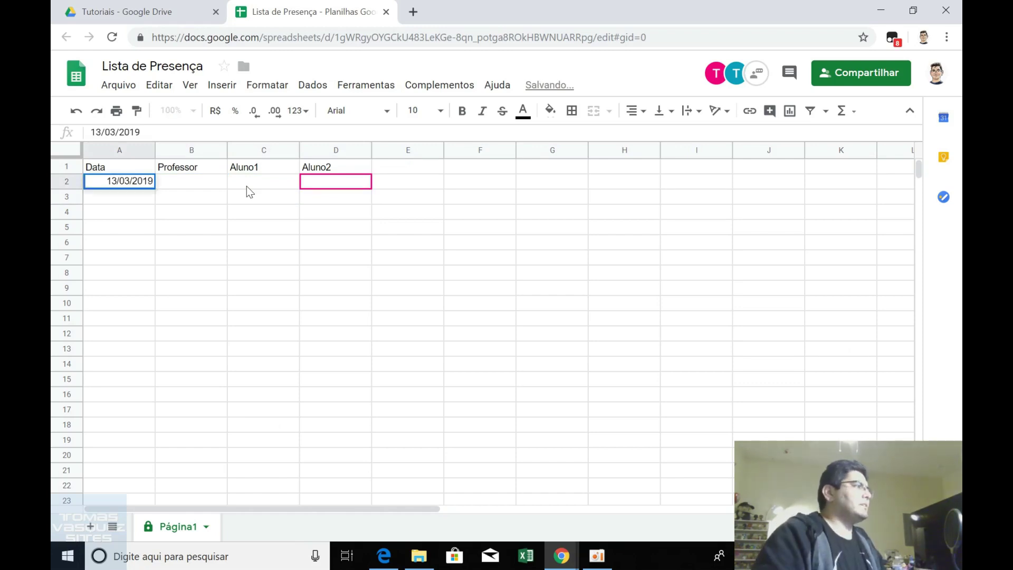
{"action": "key", "text": "Return"}
{"action": "key", "text": "Up"}
{"action": "key", "text": "Right"}
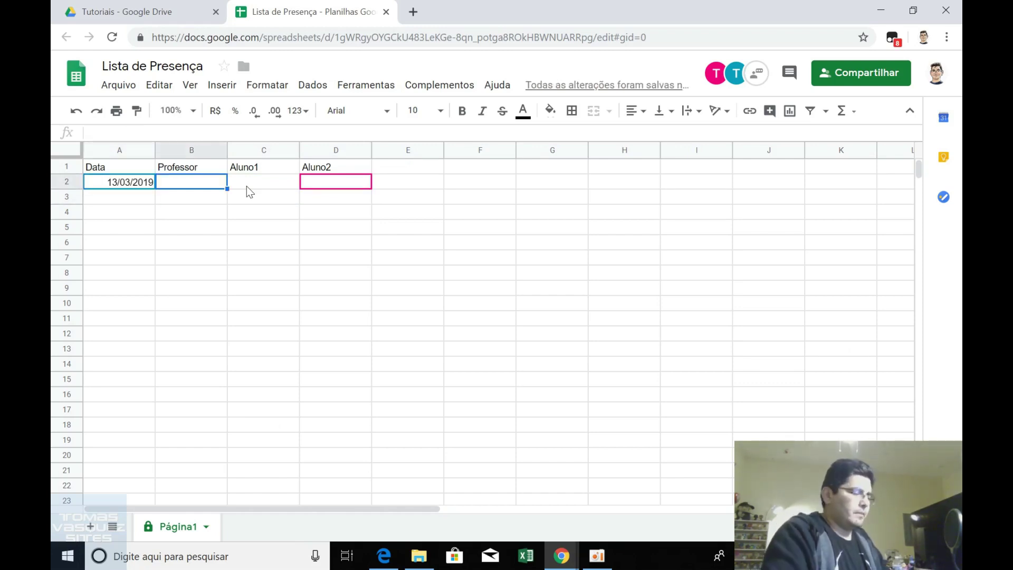
{"action": "type", "text": "Tomás"}
{"action": "key", "text": "Tab"}
Test Presente in C2 and D2, then clear both cells.
{"action": "type", "text": "A"}
{"action": "key", "text": "BackSpace"}
{"action": "key", "text": "BackSpace"}
{"action": "type", "text": "Presn"}
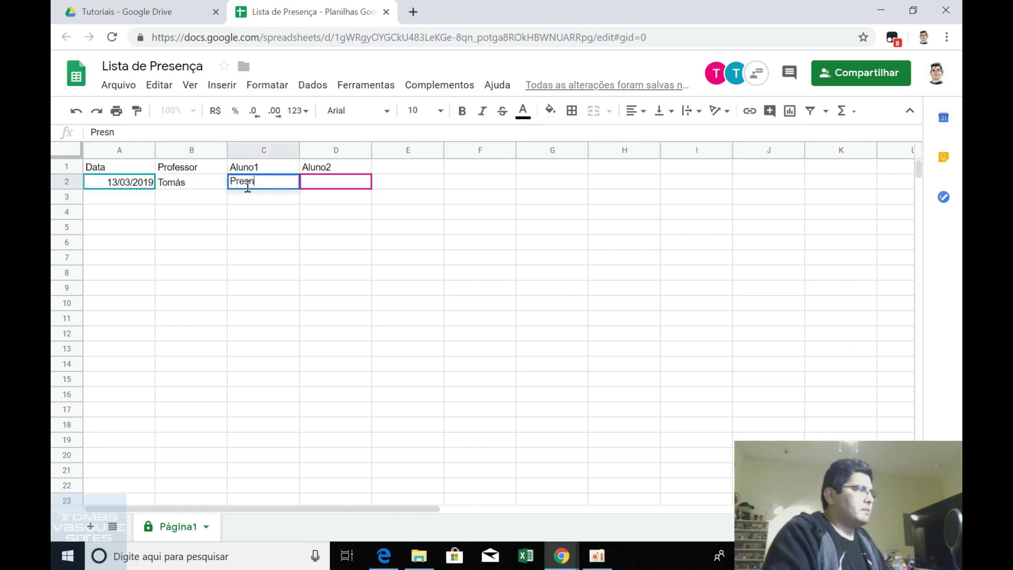
{"action": "key", "text": "BackSpace"}
{"action": "type", "text": "ente"}
{"action": "key", "text": "Tab"}
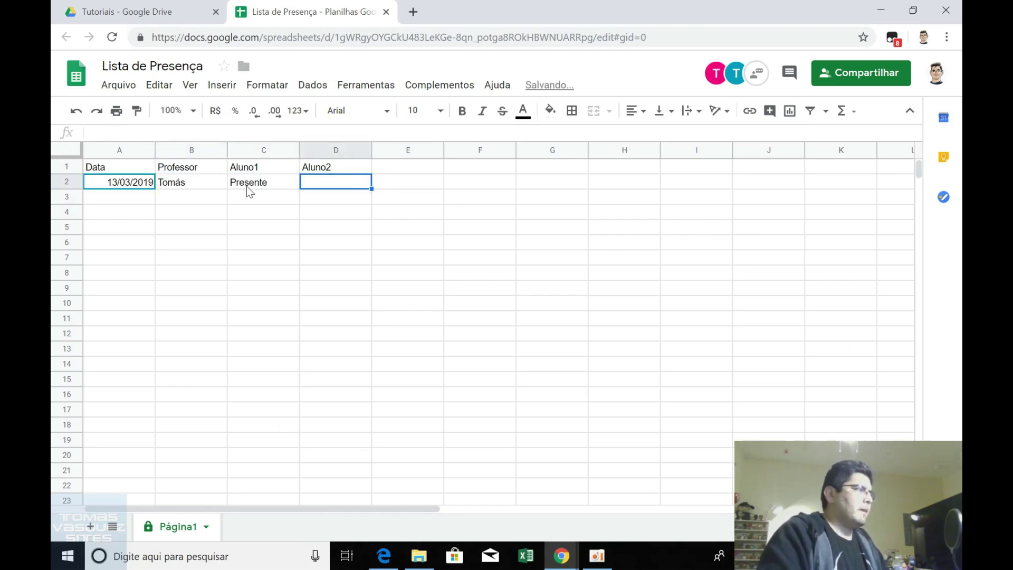
{"action": "type", "text": "Presente"}
{"action": "key", "text": "Return"}
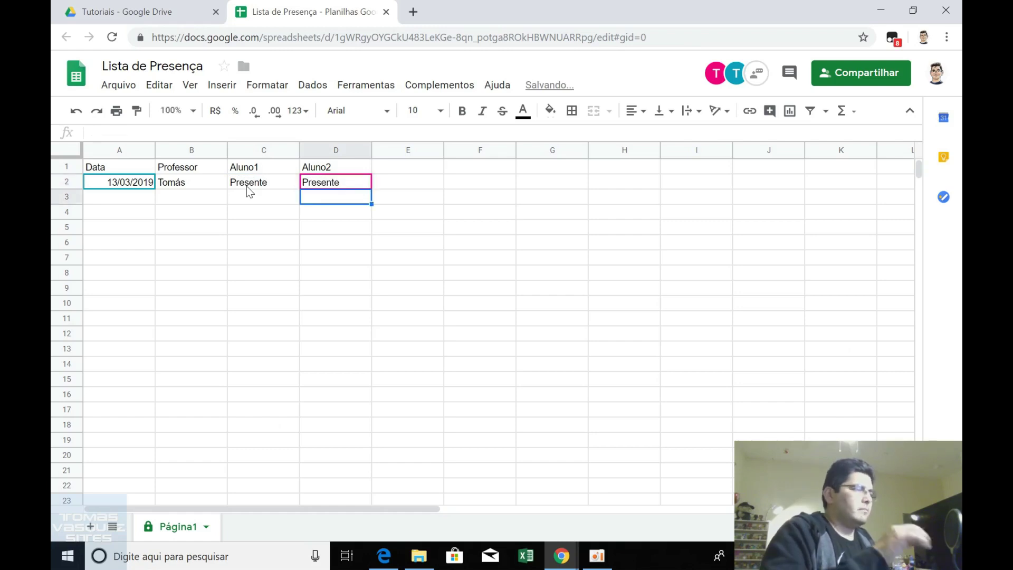
{"action": "key", "text": "Up"}
{"action": "key", "text": "shift+Left"}
{"action": "key", "text": "Delete"}
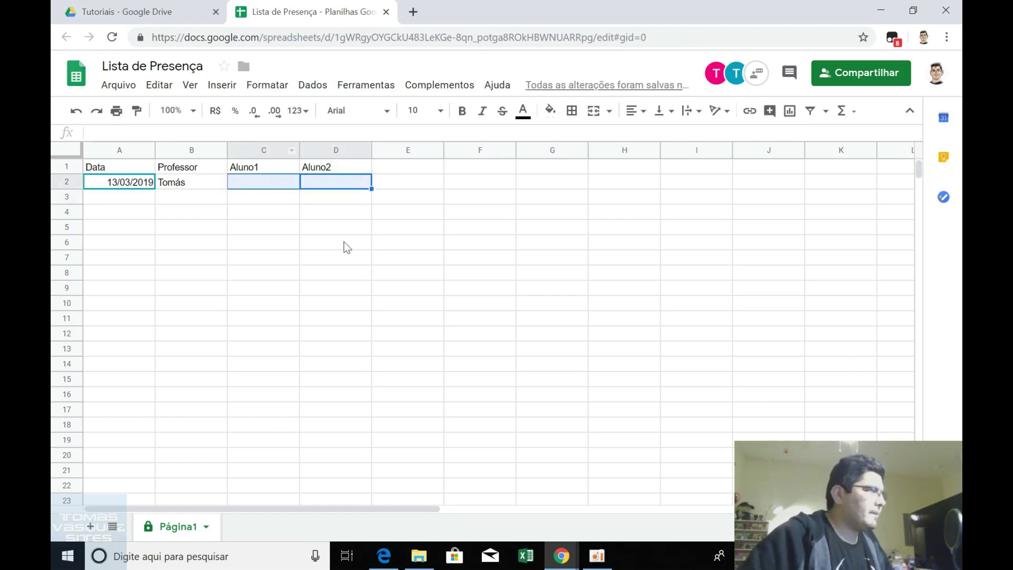
{"action": "left_click", "coordinate": [404, 228]}
{"action": "left_click", "coordinate": [574, 552]}
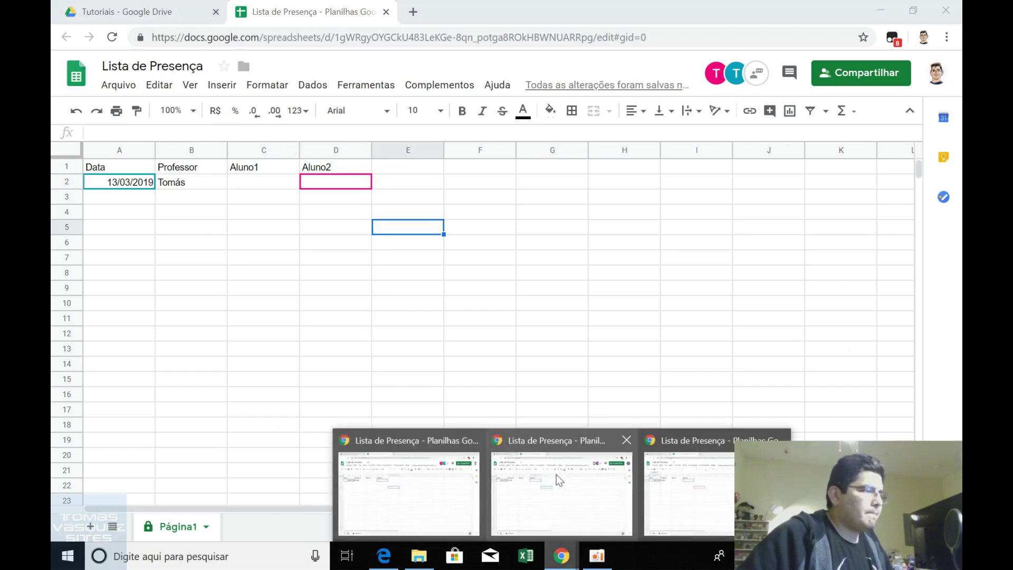
In the first student's window, enter Presente in C2.
{"action": "mouse_move", "coordinate": [557, 475]}
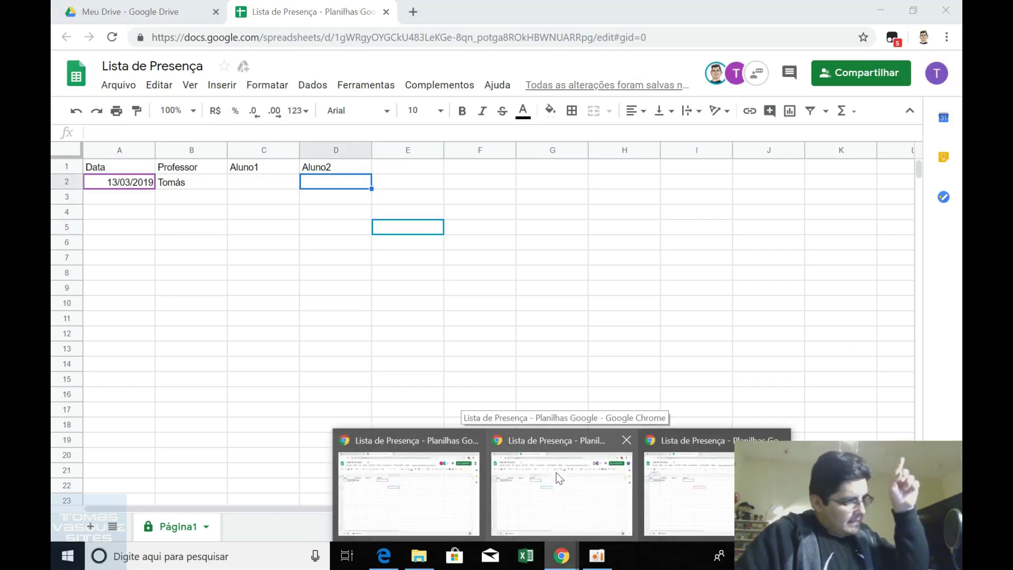
{"action": "left_click", "coordinate": [557, 472]}
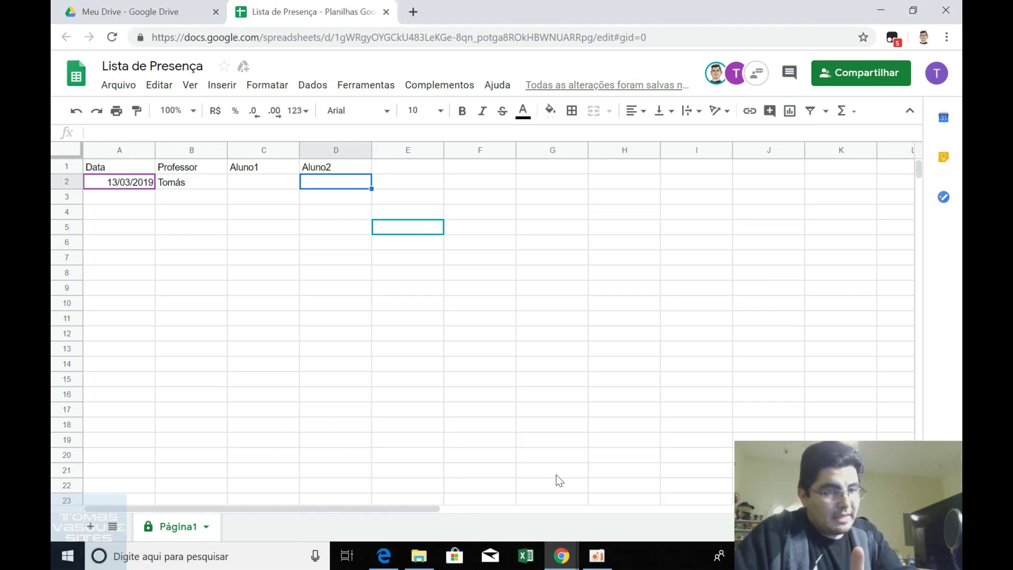
{"action": "left_click", "coordinate": [265, 187]}
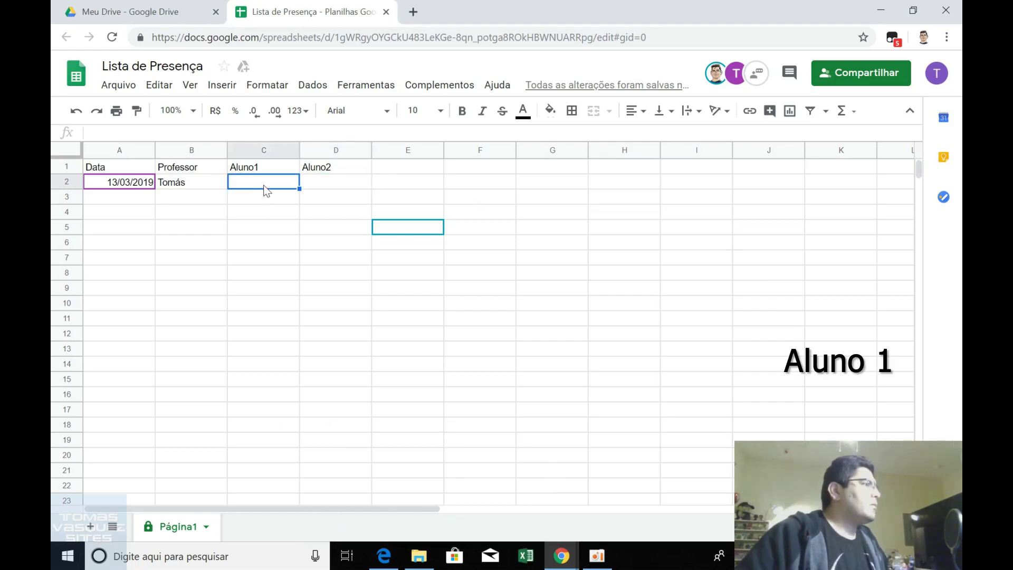
{"action": "type", "text": "Presente"}
{"action": "key", "text": "Return"}
{"action": "left_click", "coordinate": [263, 187]}
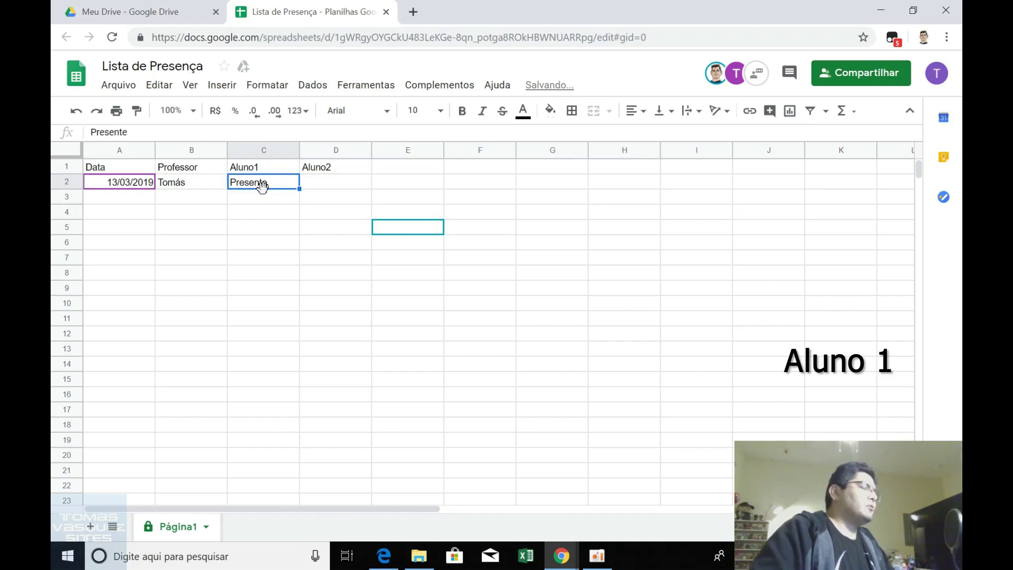
Try editing the professor's cell B2 and dismiss the protected-cell error.
{"action": "left_click", "coordinate": [190, 185]}
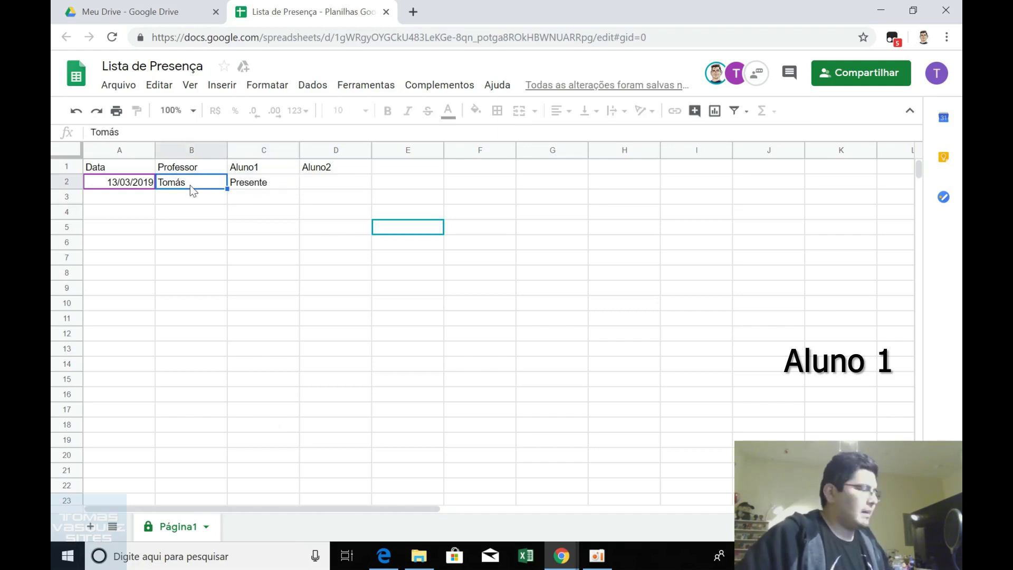
{"action": "double_click", "coordinate": [191, 184]}
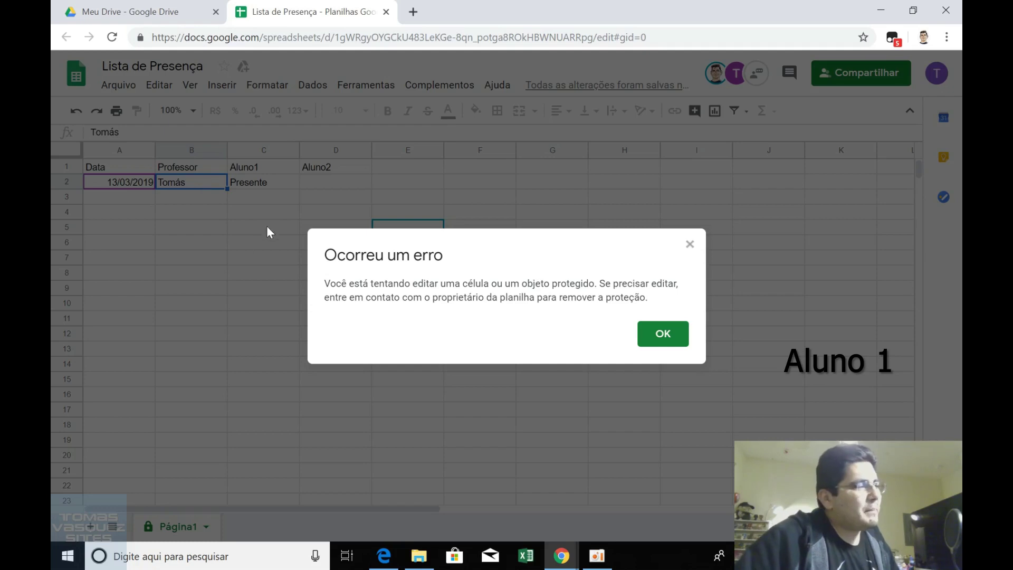
{"action": "left_click_drag", "start_coordinate": [467, 283], "coordinate": [660, 298]}
{"action": "left_click", "coordinate": [660, 299]}
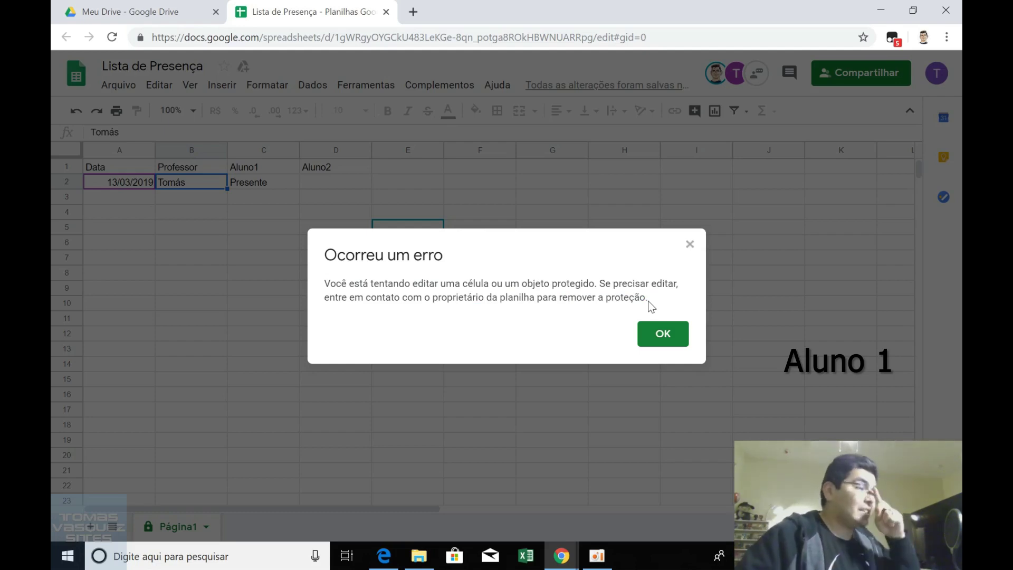
{"action": "left_click", "coordinate": [670, 331]}
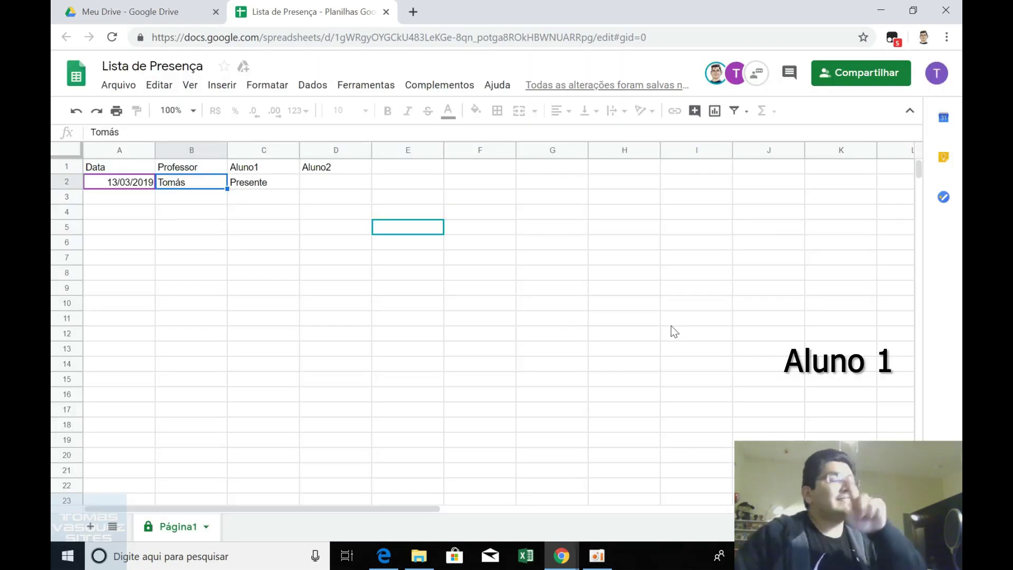
{"action": "left_click", "coordinate": [339, 186]}
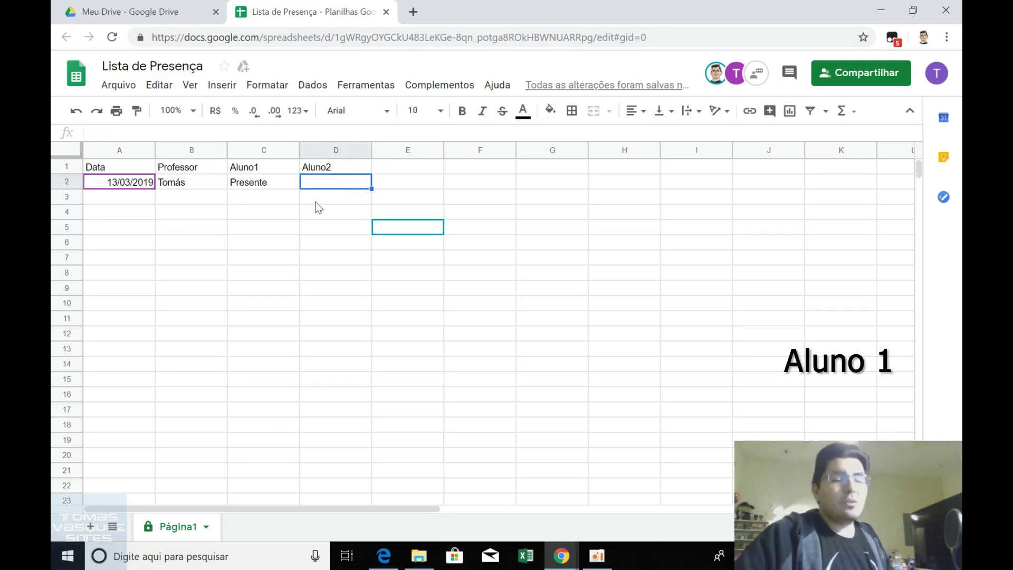
{"action": "left_click", "coordinate": [576, 558]}
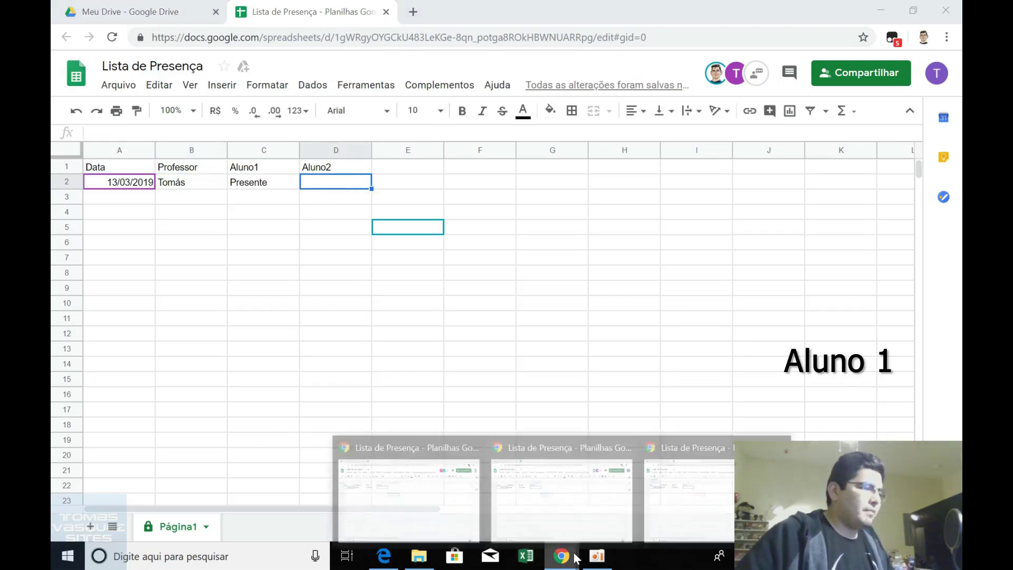
In the second student's window, enter Presente in D2 and confirm protected cells refuse edits.
{"action": "left_click", "coordinate": [697, 509]}
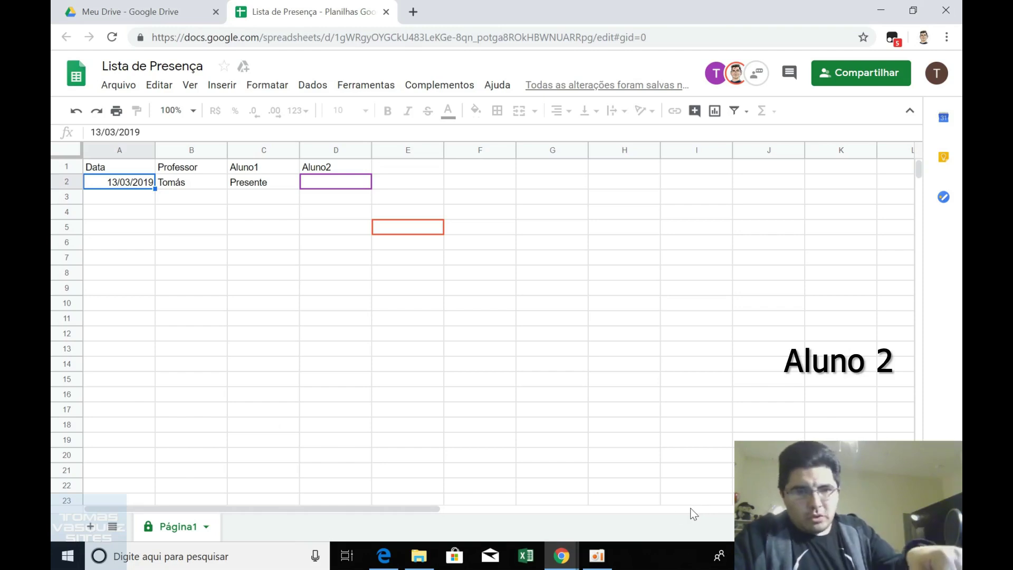
{"action": "key", "text": "Up"}
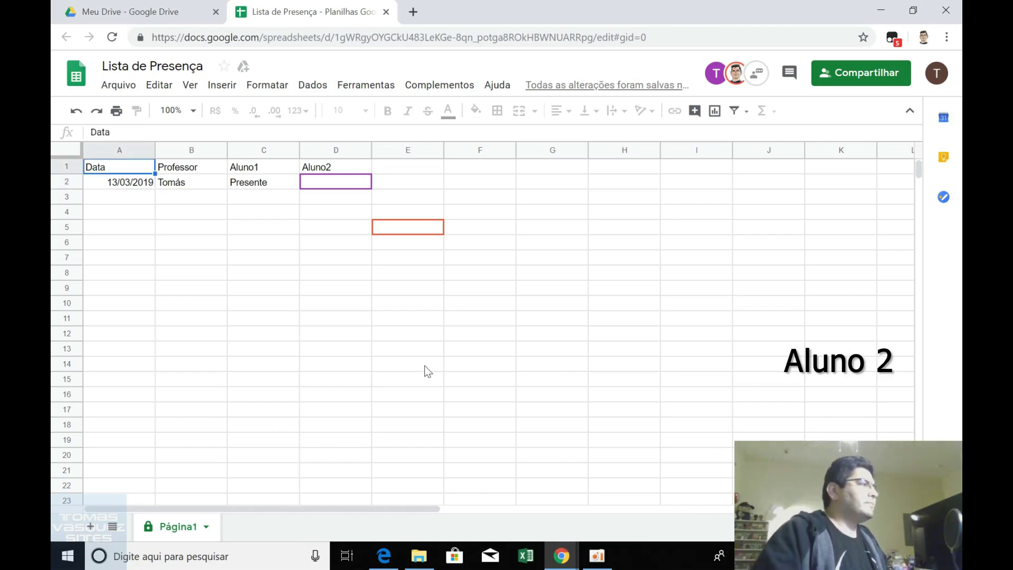
{"action": "left_click", "coordinate": [354, 187]}
{"action": "type", "text": "Presente"}
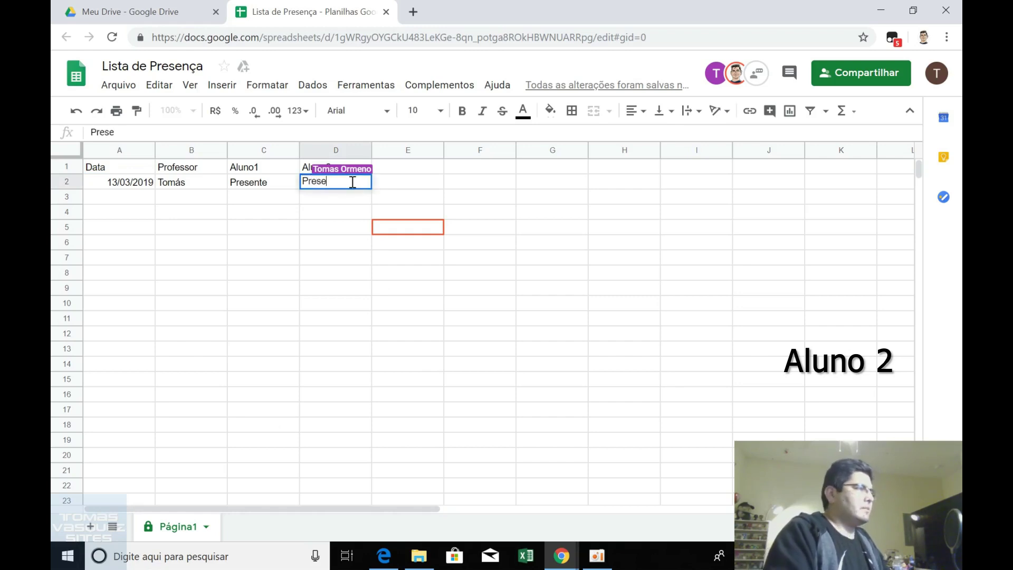
{"action": "key", "text": "Left"}
{"action": "key", "text": "Left"}
{"action": "key", "text": "Left"}
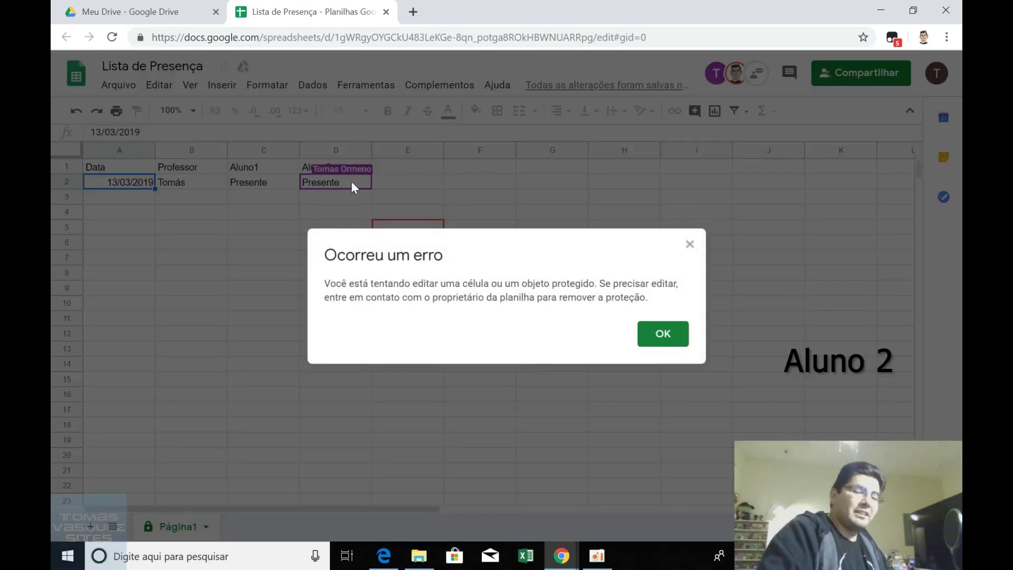
{"action": "key", "text": "Return"}
{"action": "key", "text": "Right"}
{"action": "key", "text": "Right"}
{"action": "key", "text": "Right"}
{"action": "key", "text": "Right"}
{"action": "key", "text": "a"}
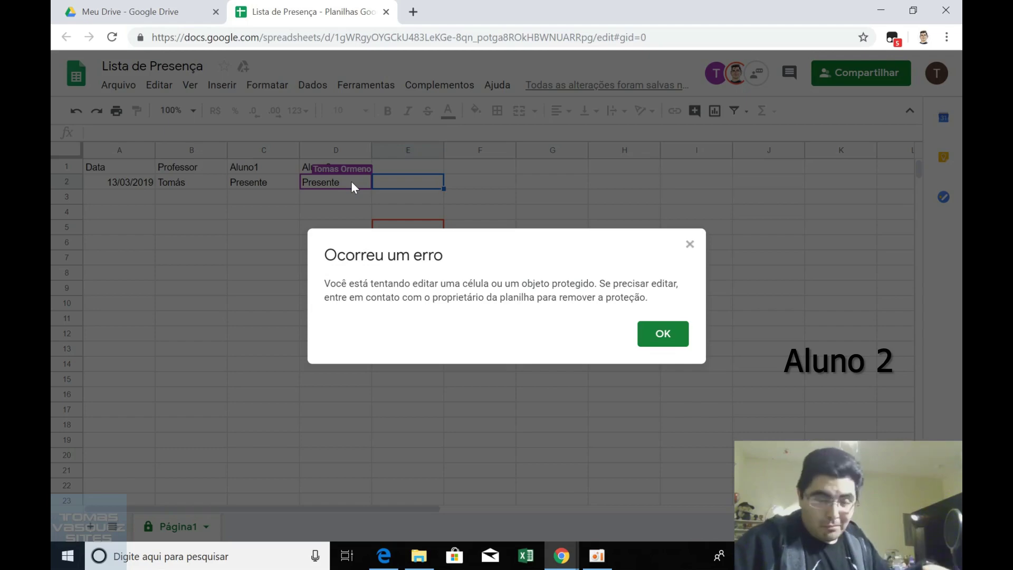
{"action": "key", "text": "Return"}
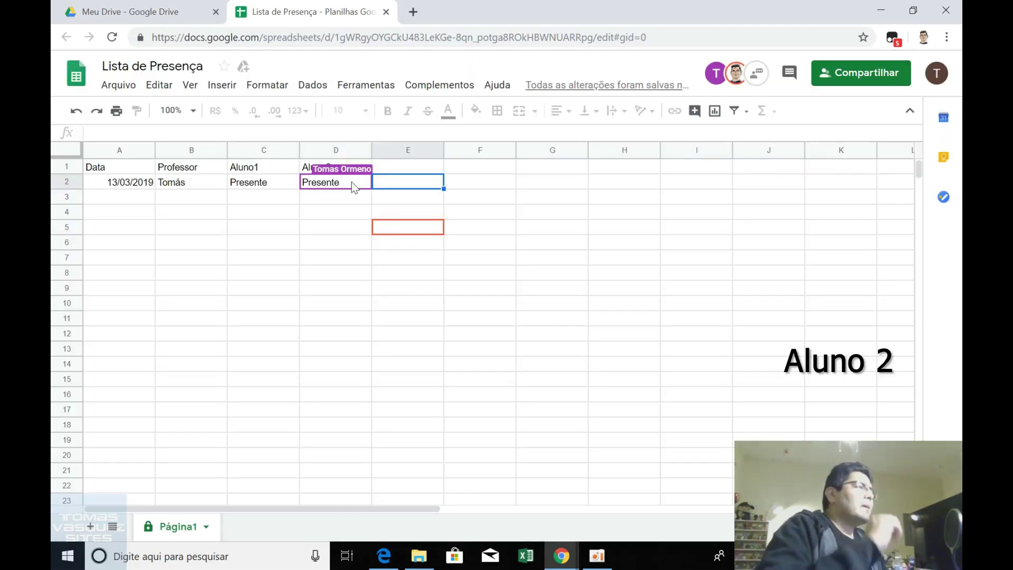
{"action": "left_click", "coordinate": [429, 199]}
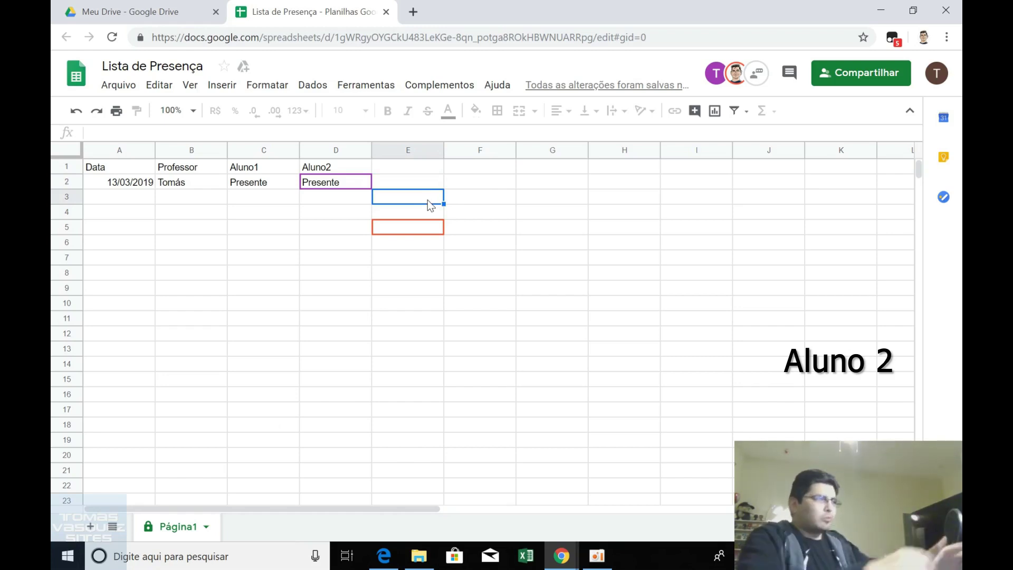
Clear Aluno1's Presente from cell C2.
{"action": "left_click", "coordinate": [242, 187]}
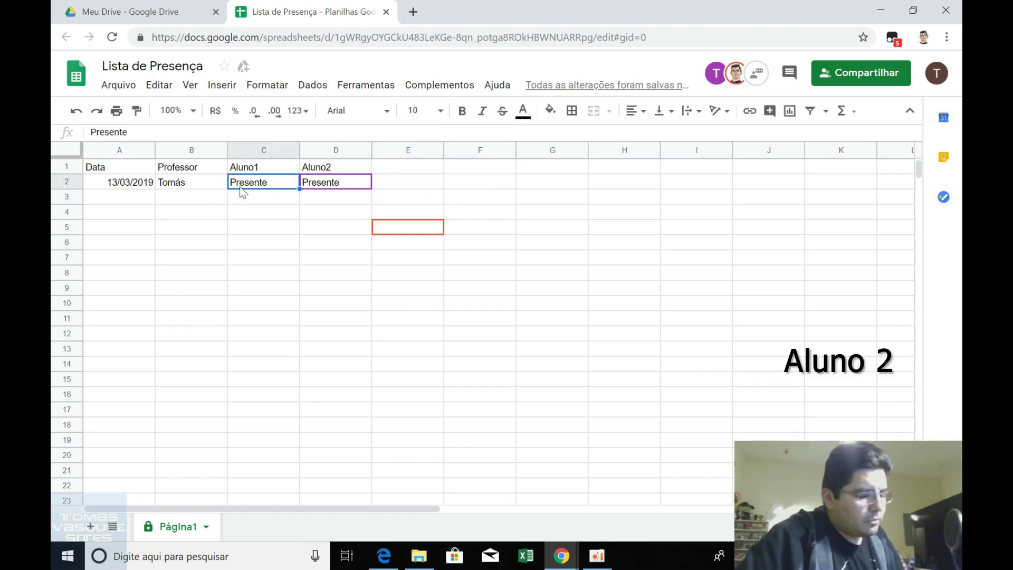
{"action": "key", "text": "Delete"}
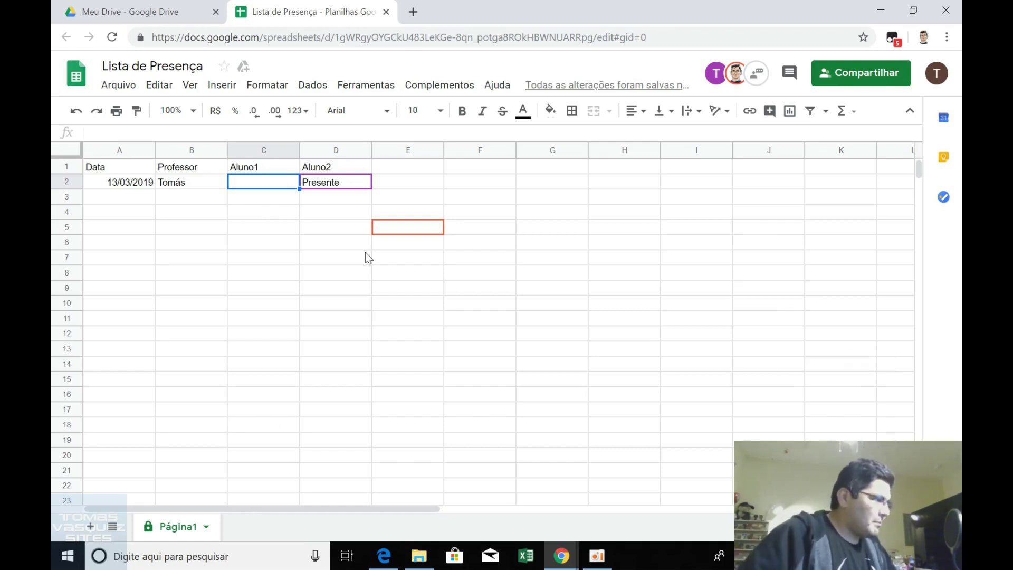
{"action": "mouse_move", "coordinate": [562, 556]}
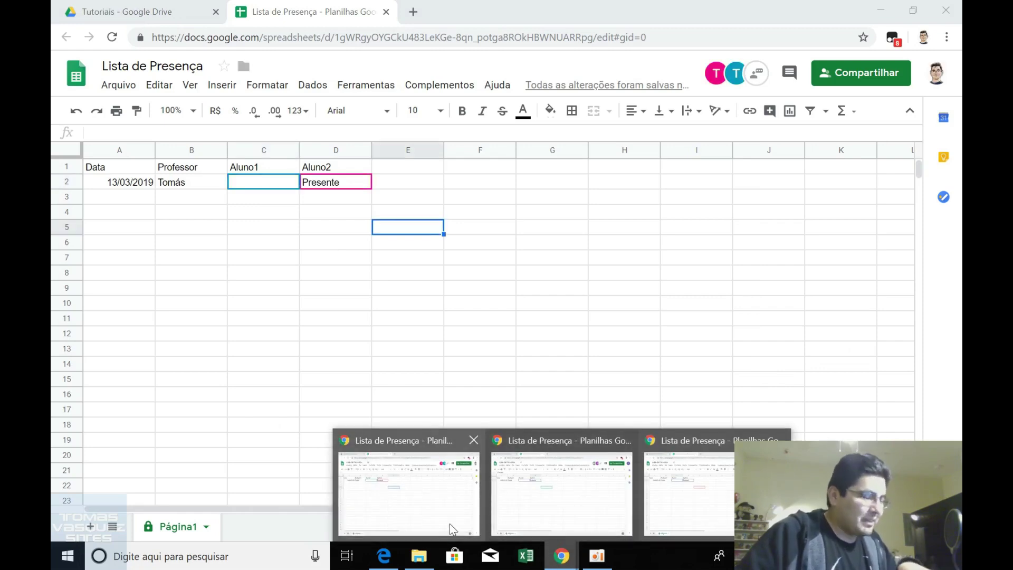
In the professor's window, clear the Presente entry from cell D2.
{"action": "left_click", "coordinate": [449, 522]}
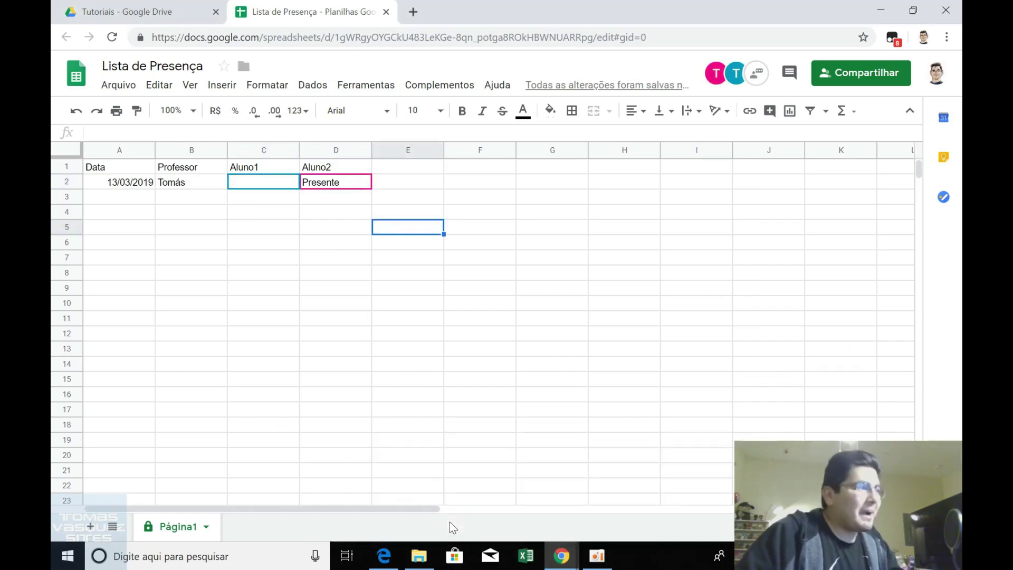
{"action": "left_click", "coordinate": [351, 184]}
{"action": "key", "text": "Delete"}
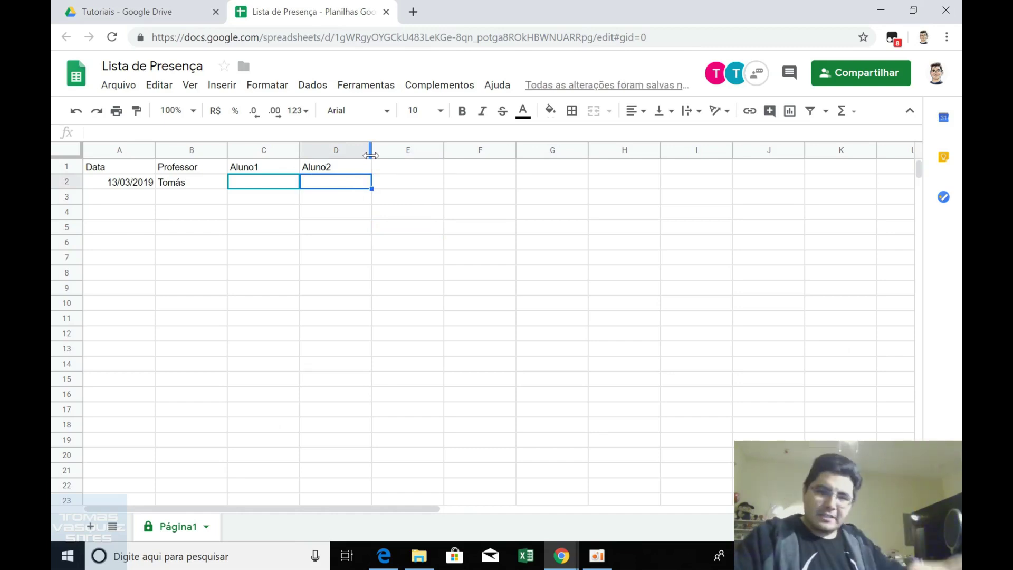
Add a new protected range Página1!C:C and bring up its editing permissions.
{"action": "left_click", "coordinate": [314, 87]}
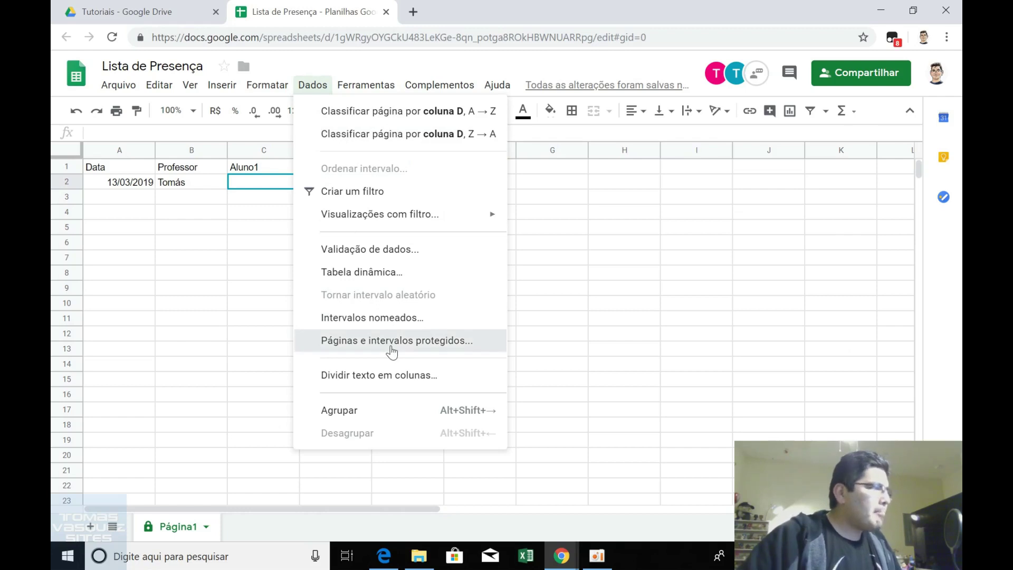
{"action": "left_click", "coordinate": [392, 348]}
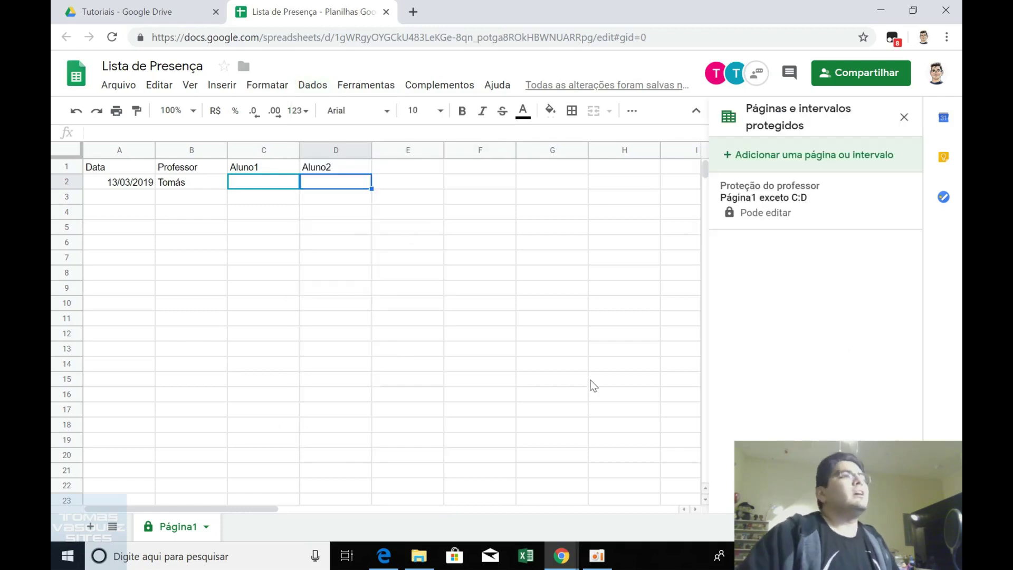
{"action": "left_click", "coordinate": [857, 156]}
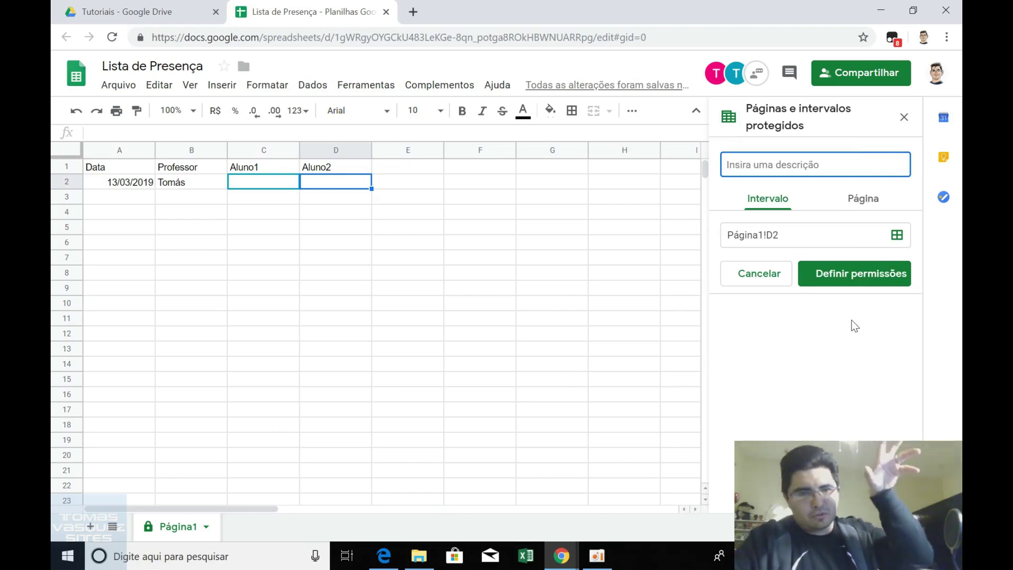
{"action": "left_click", "coordinate": [795, 239]}
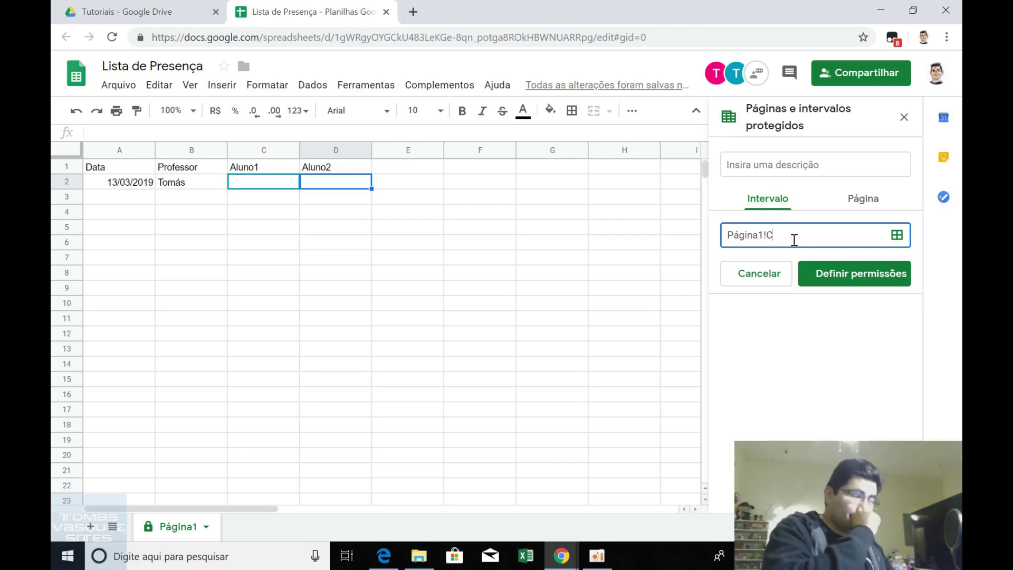
{"action": "left_click", "coordinate": [833, 273]}
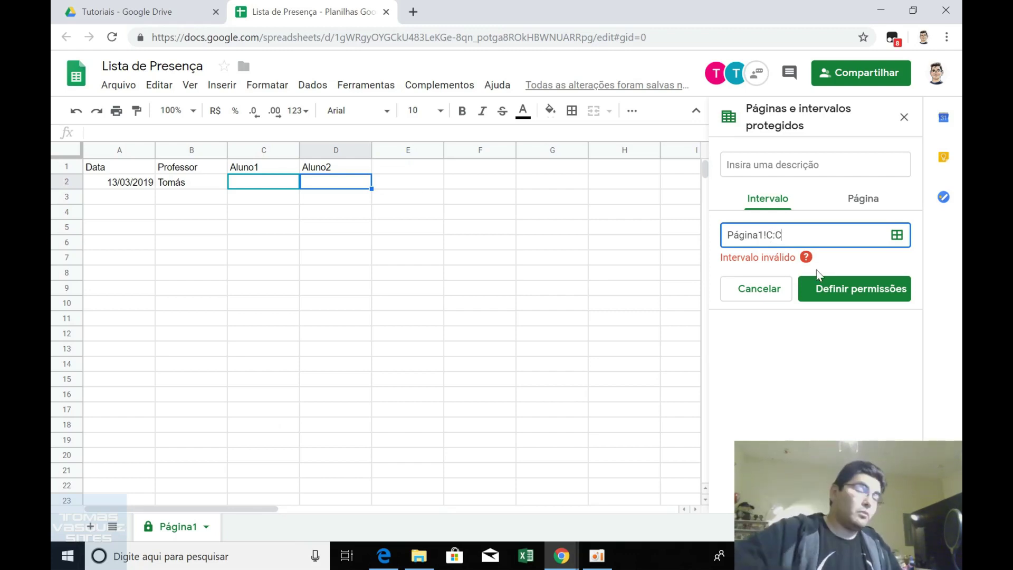
{"action": "left_click", "coordinate": [843, 290]}
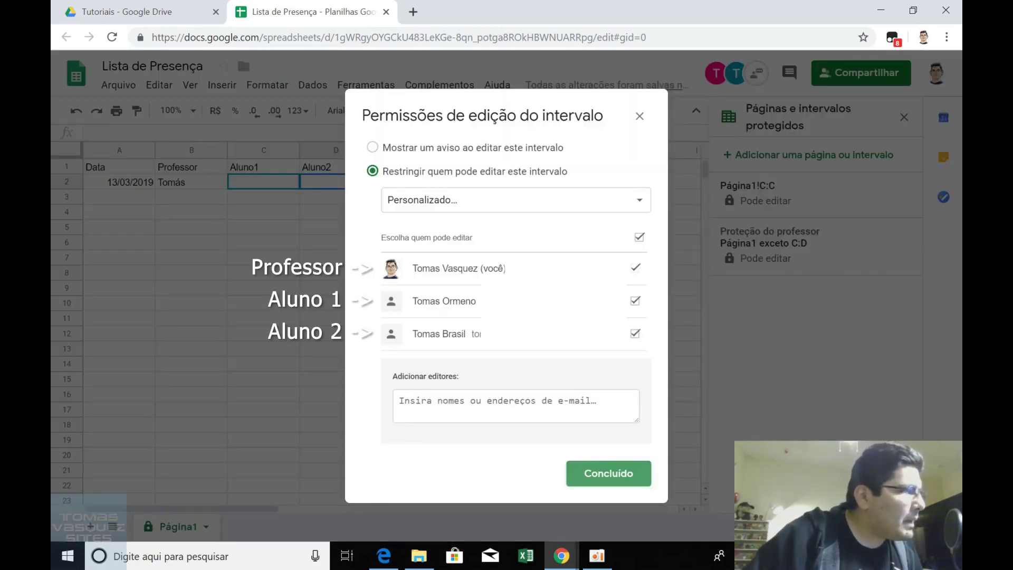
Allow only the professor and Aluno1 to edit column C, leaving the second student out.
{"action": "left_click_drag", "start_coordinate": [414, 302], "coordinate": [478, 302]}
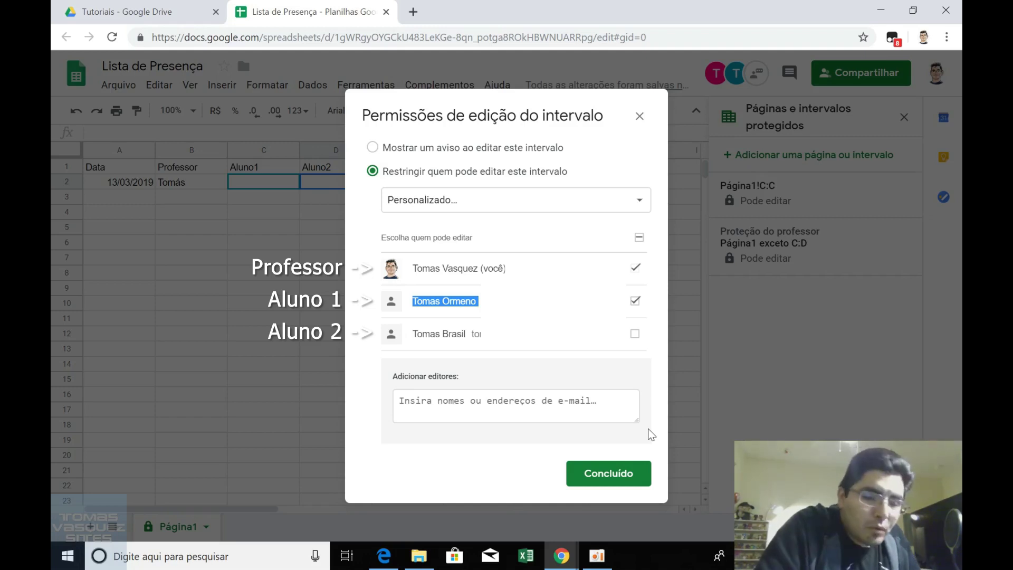
{"action": "left_click", "coordinate": [593, 412]}
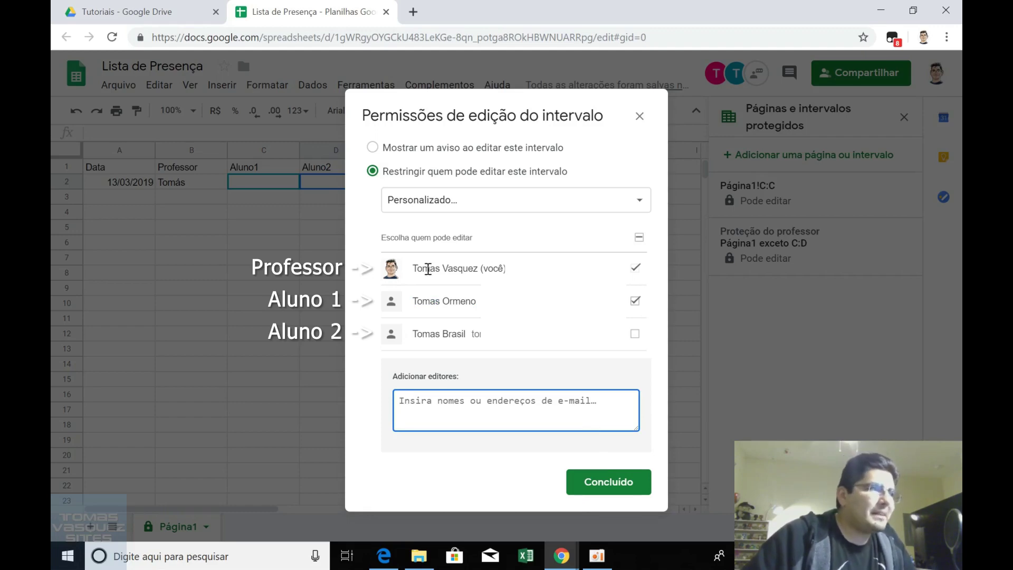
{"action": "left_click_drag", "start_coordinate": [414, 269], "coordinate": [491, 269]}
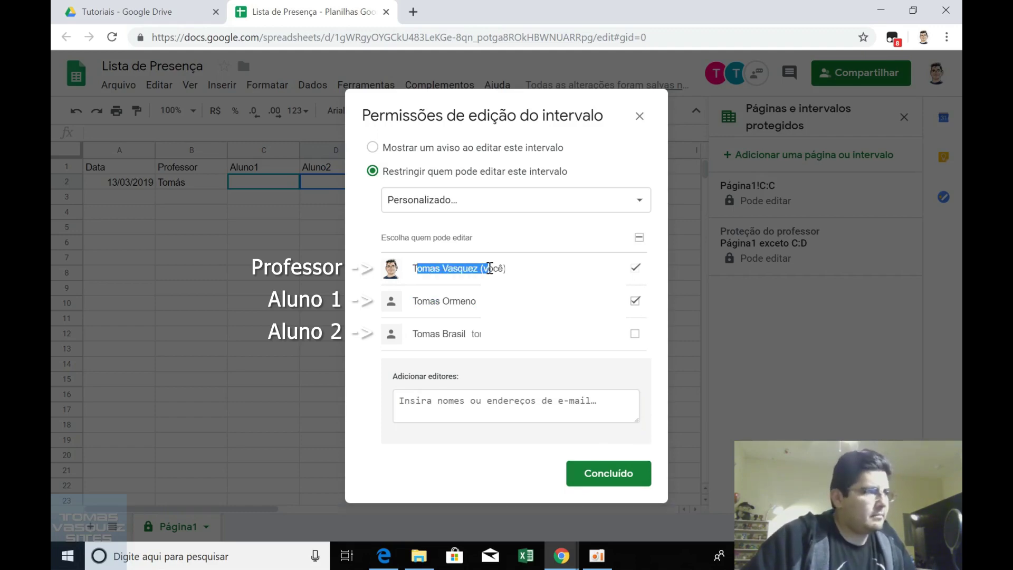
{"action": "left_click", "coordinate": [493, 270]}
{"action": "left_click", "coordinate": [631, 487]}
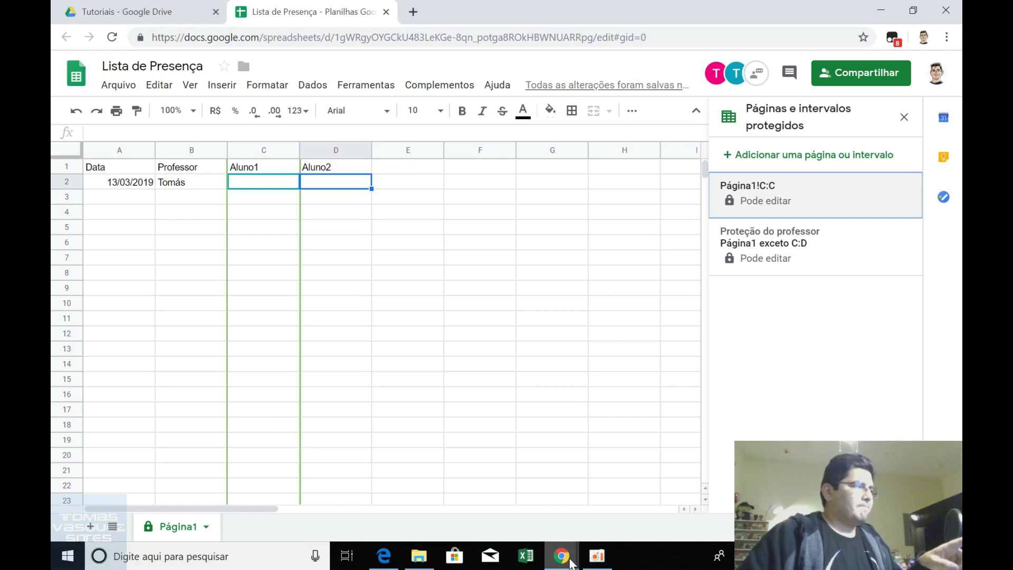
Give the Página1!C:C protection the description 'Proteção do Aluno1' and save it.
{"action": "mouse_move", "coordinate": [571, 563]}
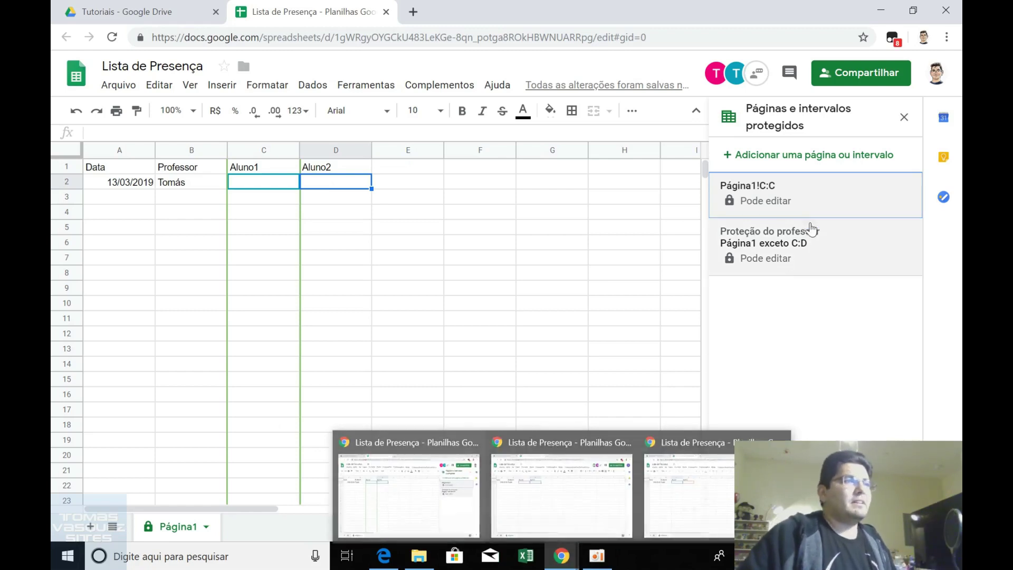
{"action": "left_click", "coordinate": [807, 203]}
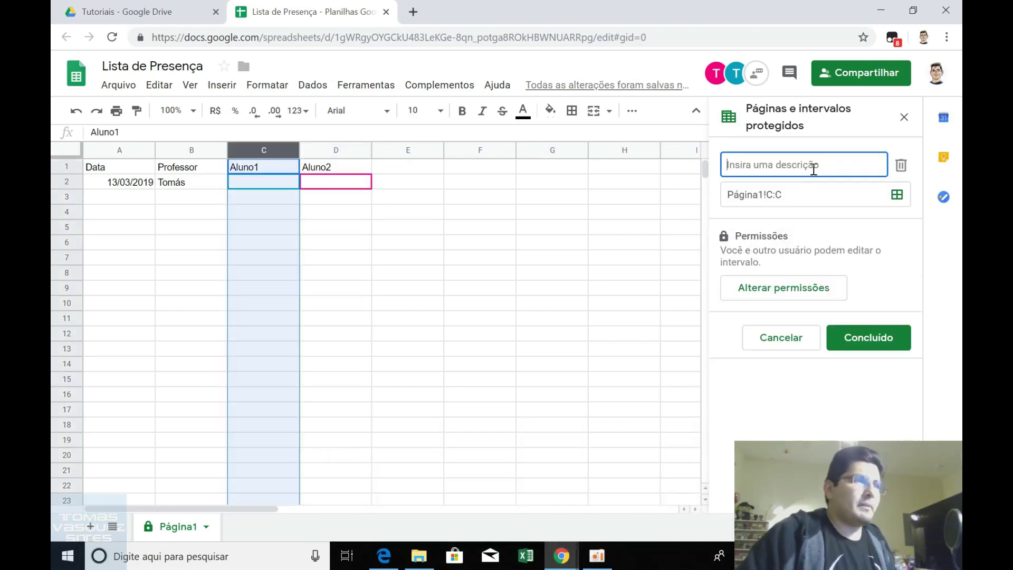
{"action": "type", "text": "Proteção"}
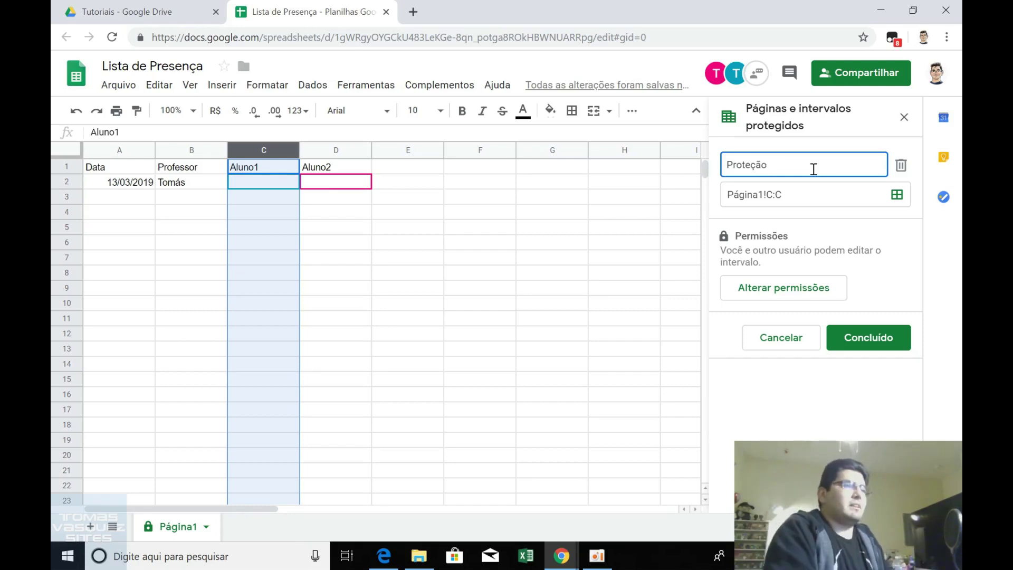
{"action": "type", "text": "do Aluno"}
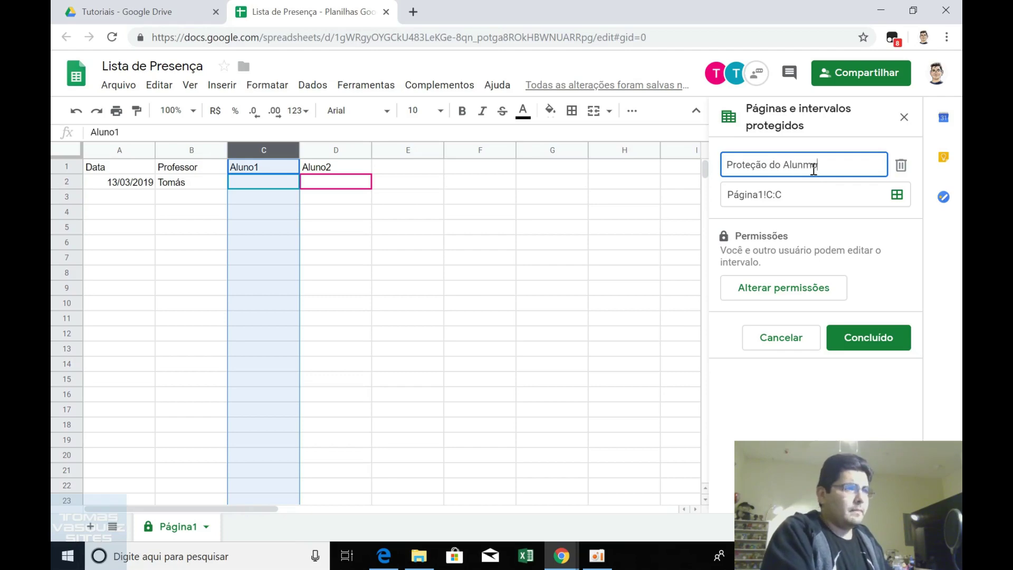
{"action": "key", "text": "BackSpace"}
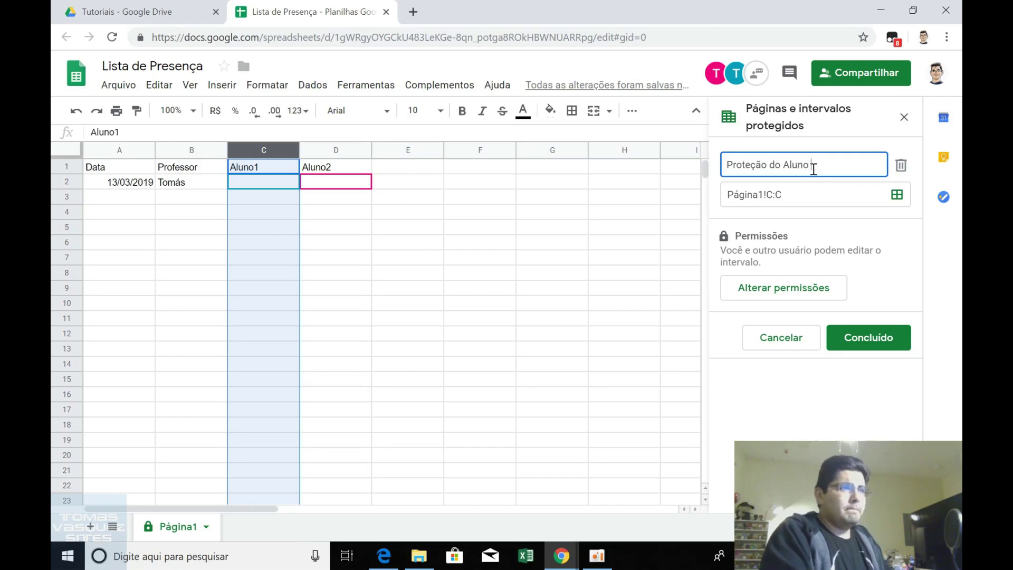
{"action": "type", "text": "1"}
{"action": "left_click", "coordinate": [871, 338]}
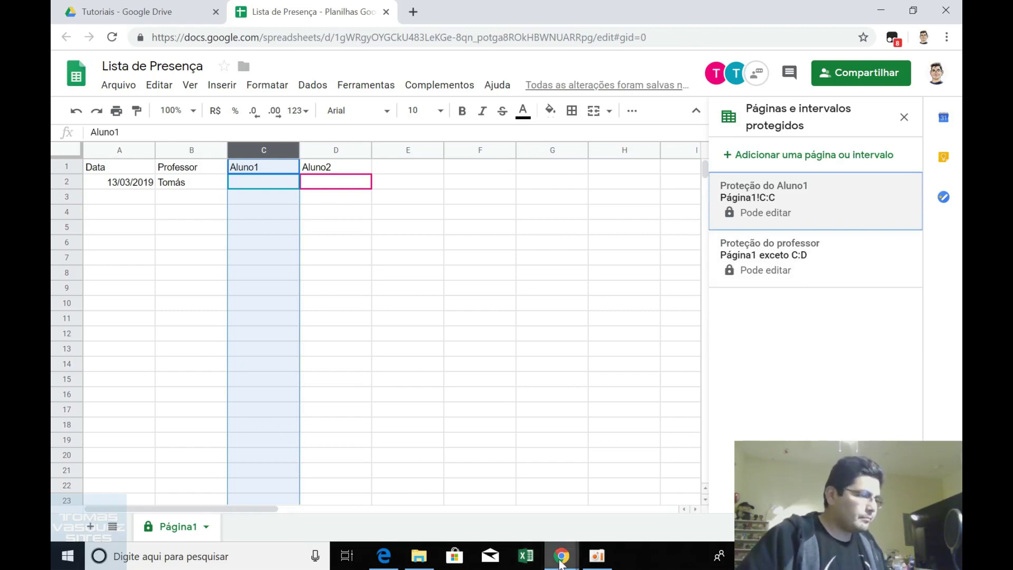
From the other account's window, enter Presente in cell C2.
{"action": "mouse_move", "coordinate": [561, 564]}
{"action": "mouse_move", "coordinate": [556, 496]}
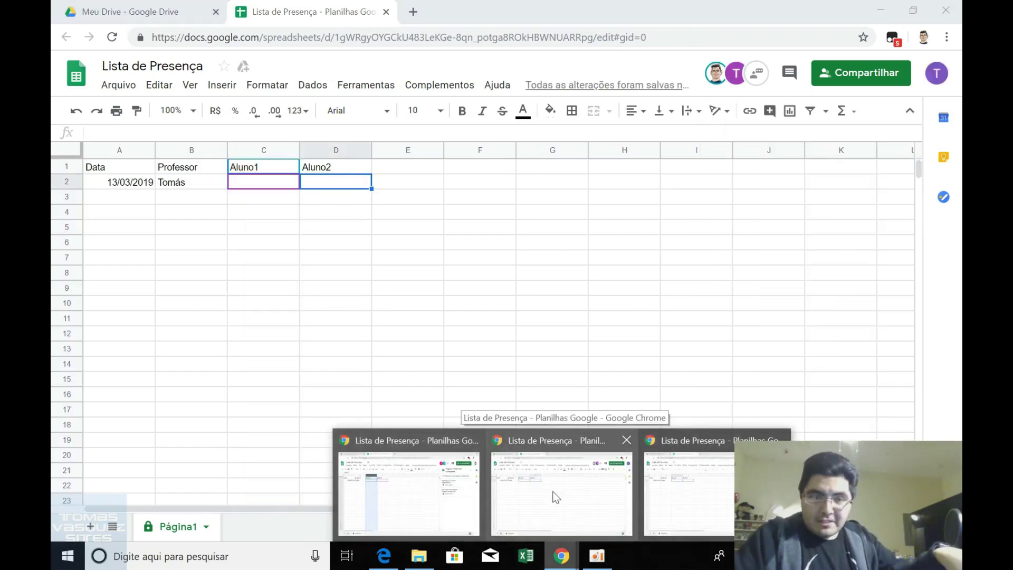
{"action": "left_click", "coordinate": [556, 496]}
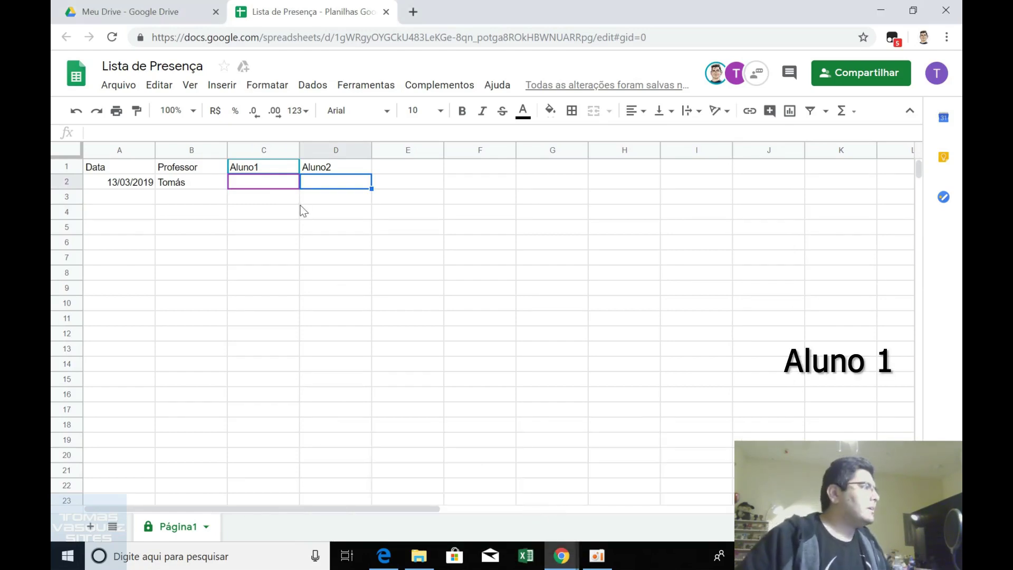
{"action": "left_click", "coordinate": [271, 184]}
{"action": "type", "text": "Presente"}
{"action": "key", "text": "Return"}
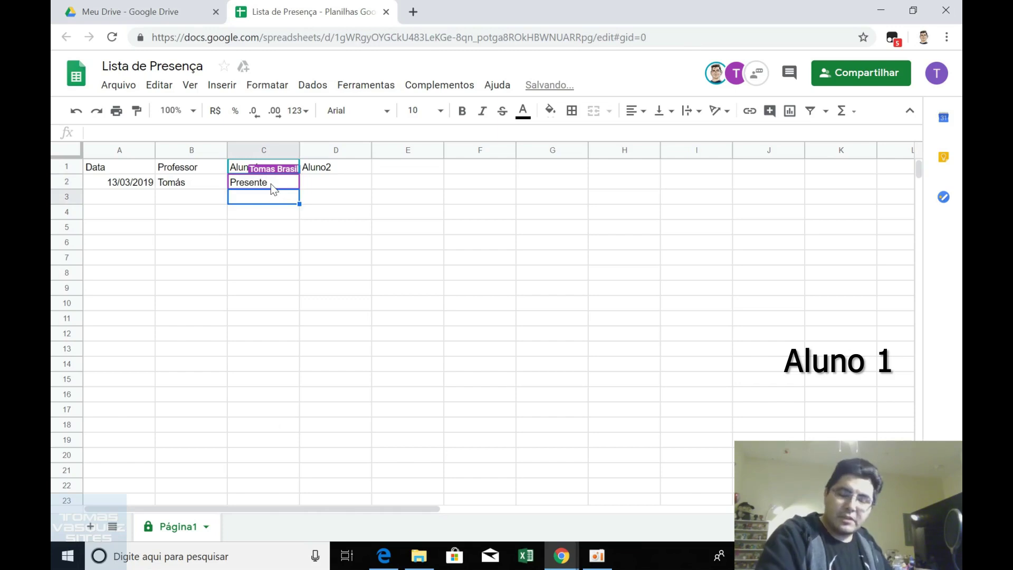
Test typing in D2, then cancel and clear it so D2 stays blank.
{"action": "key", "text": "Left"}
{"action": "key", "text": "Up"}
{"action": "key", "text": "Right"}
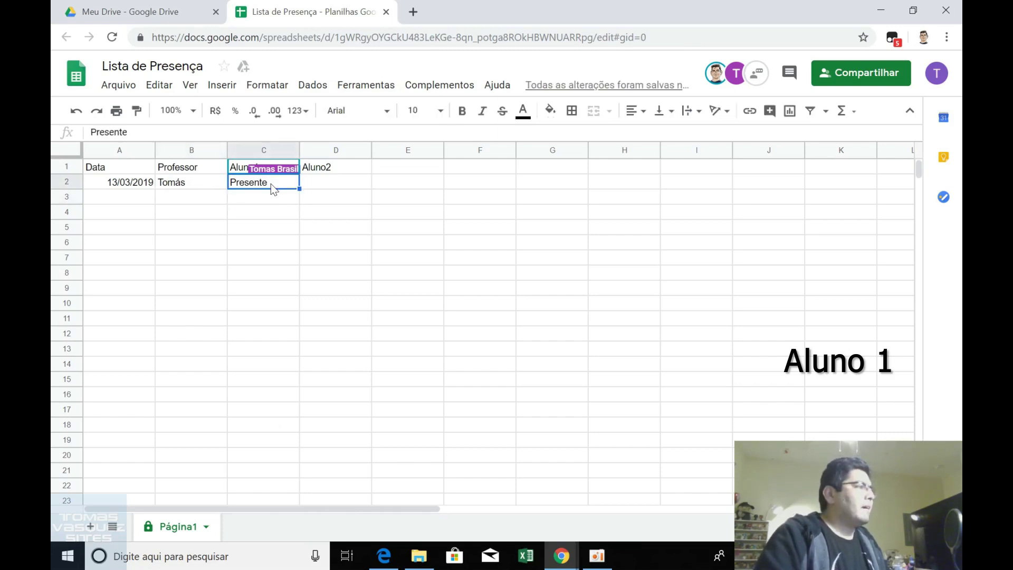
{"action": "key", "text": "Right"}
{"action": "type", "text": "Pre"}
{"action": "key", "text": "Return"}
{"action": "key", "text": "Up"}
{"action": "type", "text": "Prese"}
{"action": "key", "text": "Escape"}
{"action": "key", "text": "Delete"}
{"action": "key", "text": "Down"}
{"action": "key", "text": "Left"}
{"action": "key", "text": "Up"}
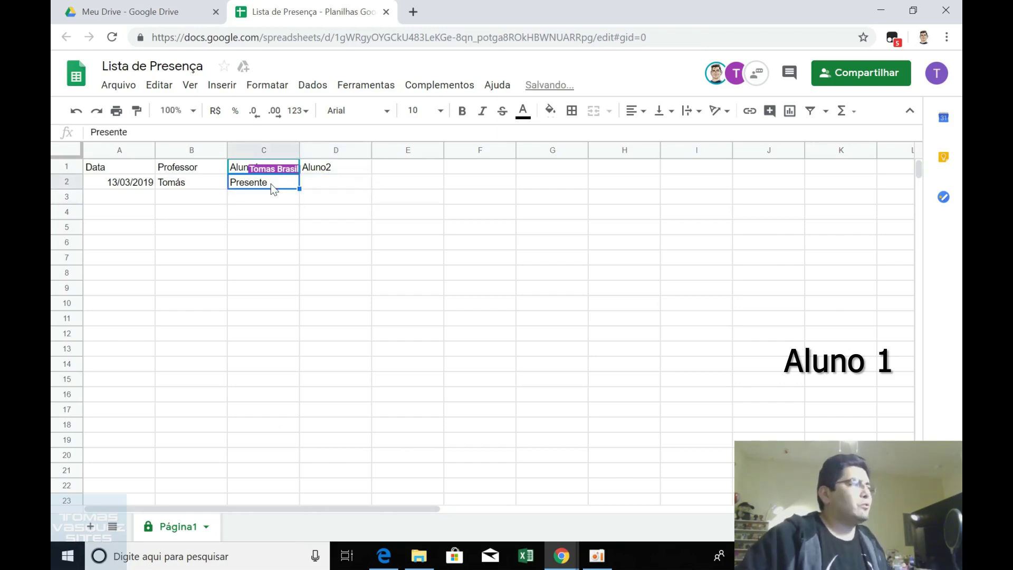
{"action": "left_click", "coordinate": [274, 229]}
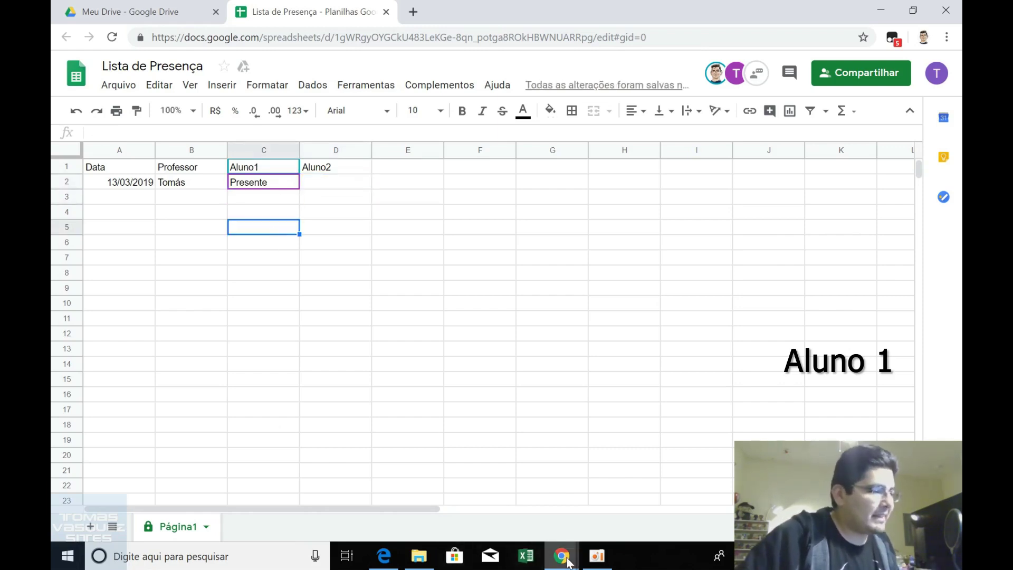
As Aluno 2, try clearing C2, dismiss the protection error, and return to the professor's window.
{"action": "mouse_move", "coordinate": [566, 558]}
{"action": "left_click", "coordinate": [678, 502]}
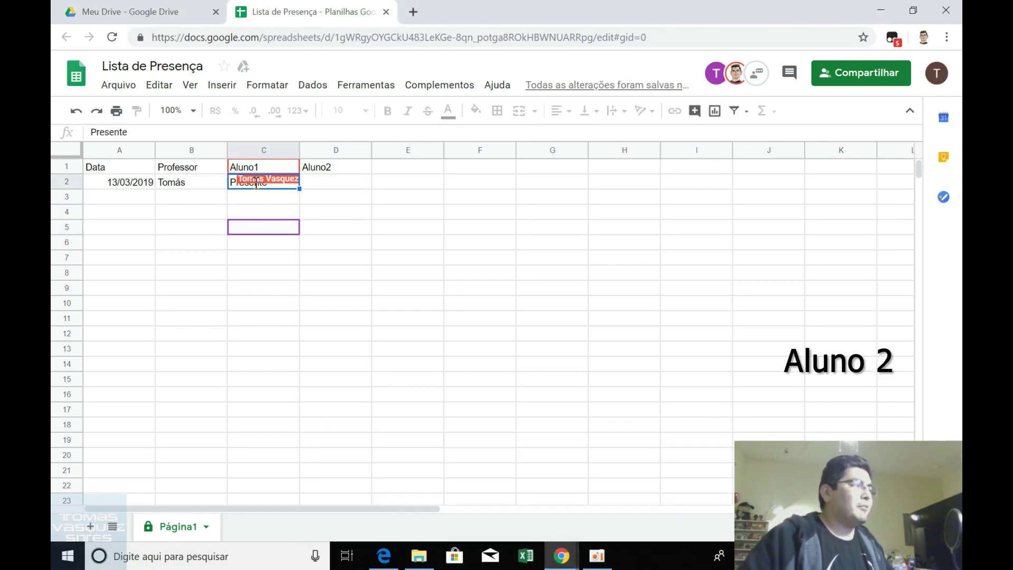
{"action": "left_click", "coordinate": [342, 202]}
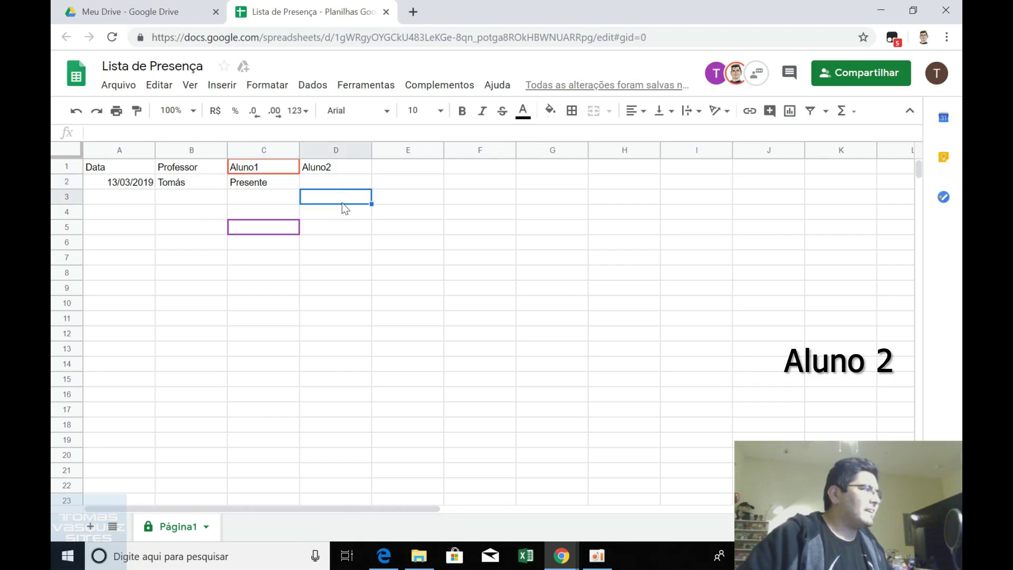
{"action": "key", "text": "Up"}
{"action": "key", "text": "Left"}
{"action": "key", "text": "Delete"}
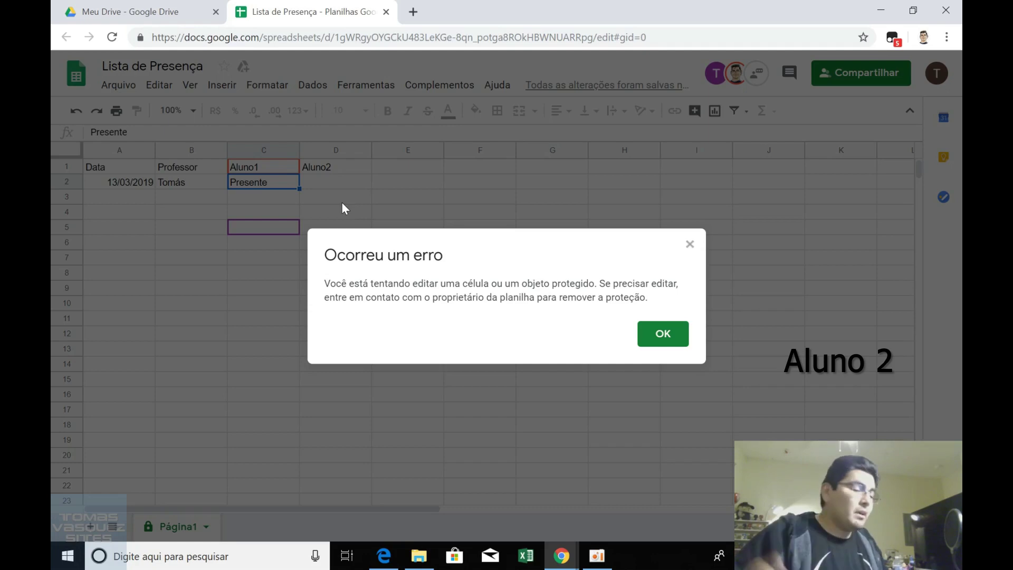
{"action": "left_click", "coordinate": [663, 333]}
{"action": "mouse_move", "coordinate": [561, 555]}
{"action": "left_click", "coordinate": [442, 506]}
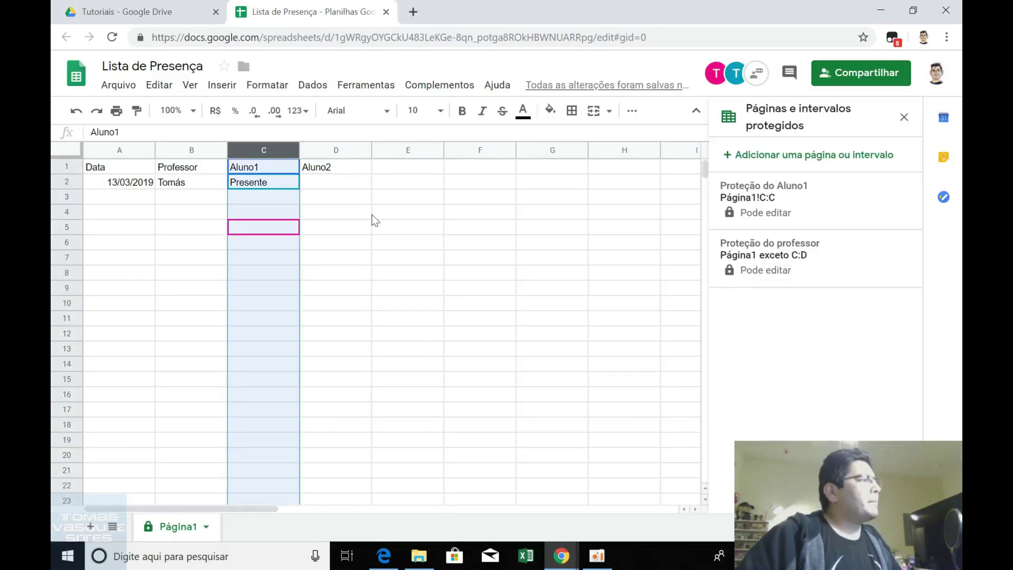
Add a protected range Página1!D:D described as 'Proteção do Aluno2'.
{"action": "left_click", "coordinate": [340, 183]}
{"action": "left_click", "coordinate": [827, 155]}
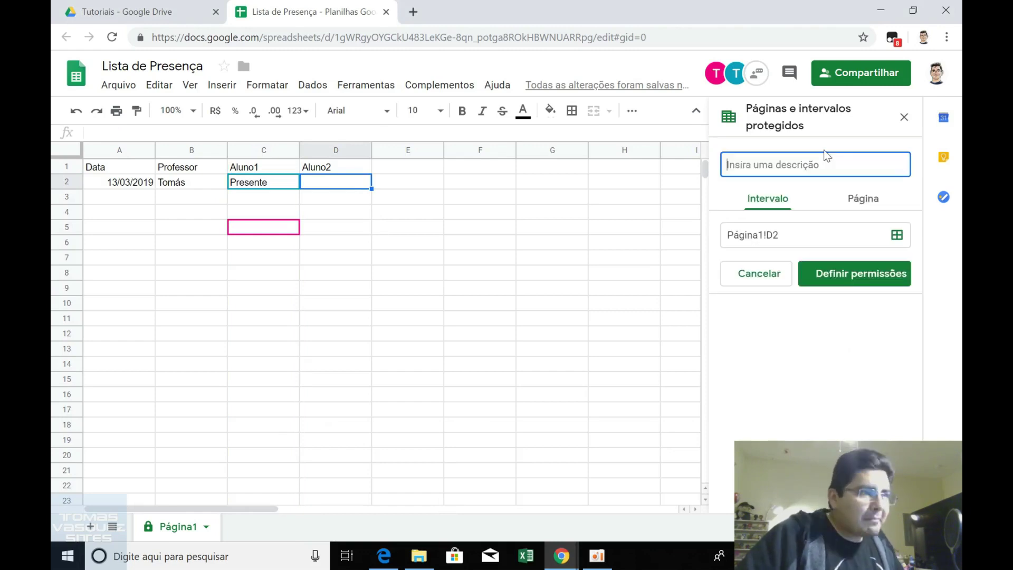
{"action": "left_click", "coordinate": [779, 237]}
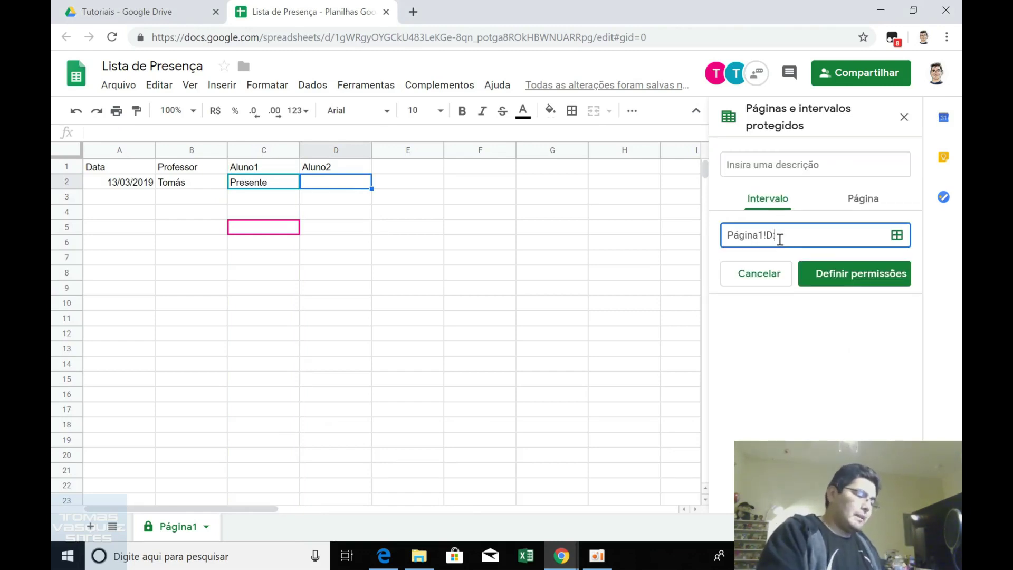
{"action": "left_click", "coordinate": [766, 160]}
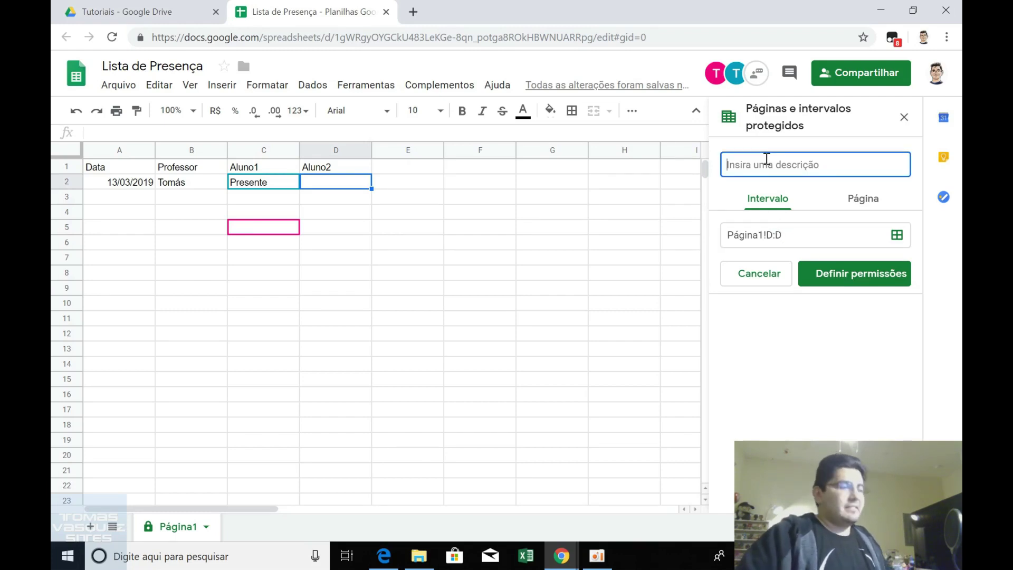
{"action": "type", "text": "Proteção d"}
{"action": "key", "text": "BackSpace"}
{"action": "key", "text": "BackSpace"}
{"action": "key", "text": "BackSpace"}
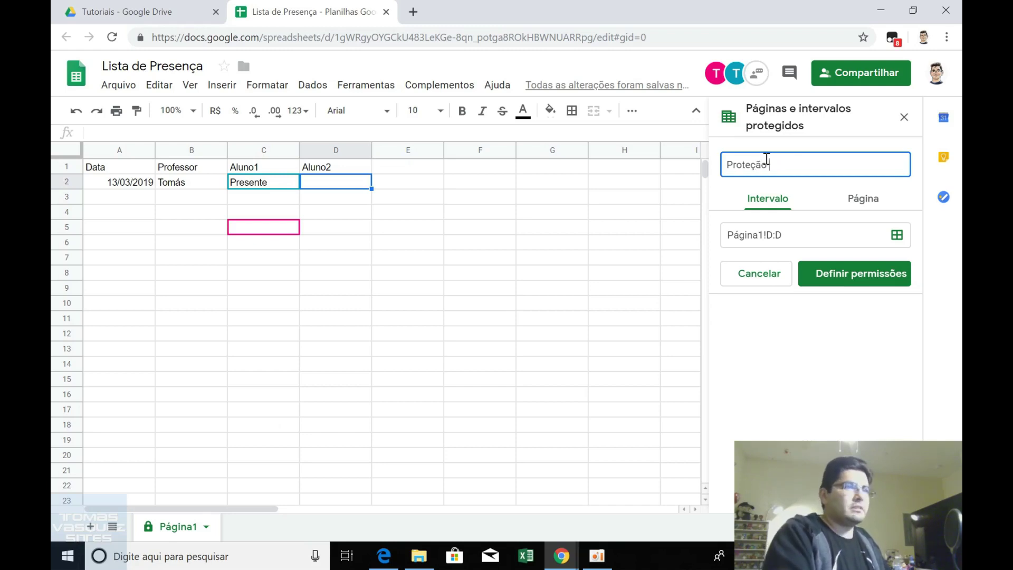
{"action": "type", "text": "o do Aluno2"}
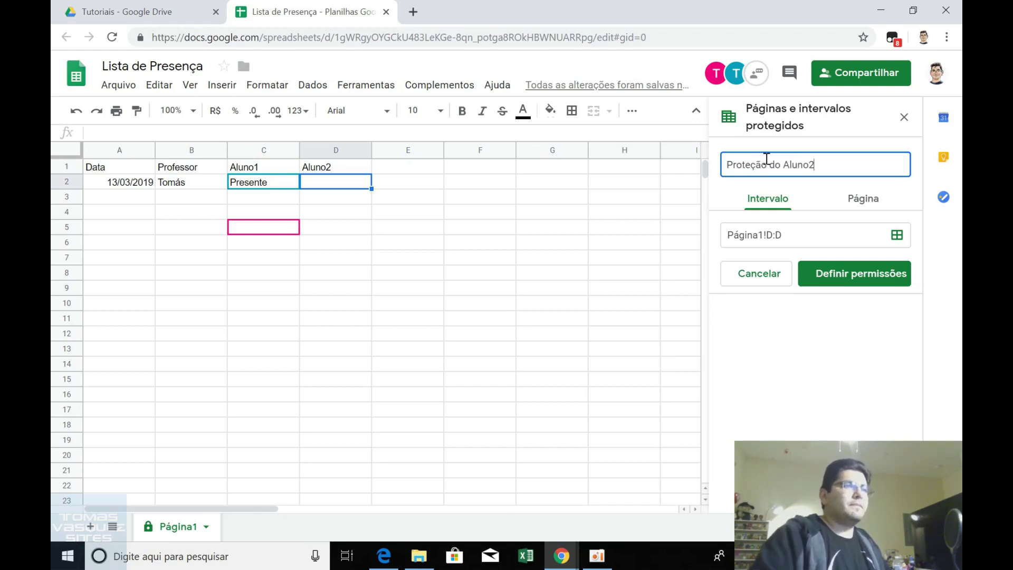
Restrict column D editing to the professor and Aluno2 by removing Aluno 1.
{"action": "left_click", "coordinate": [817, 274]}
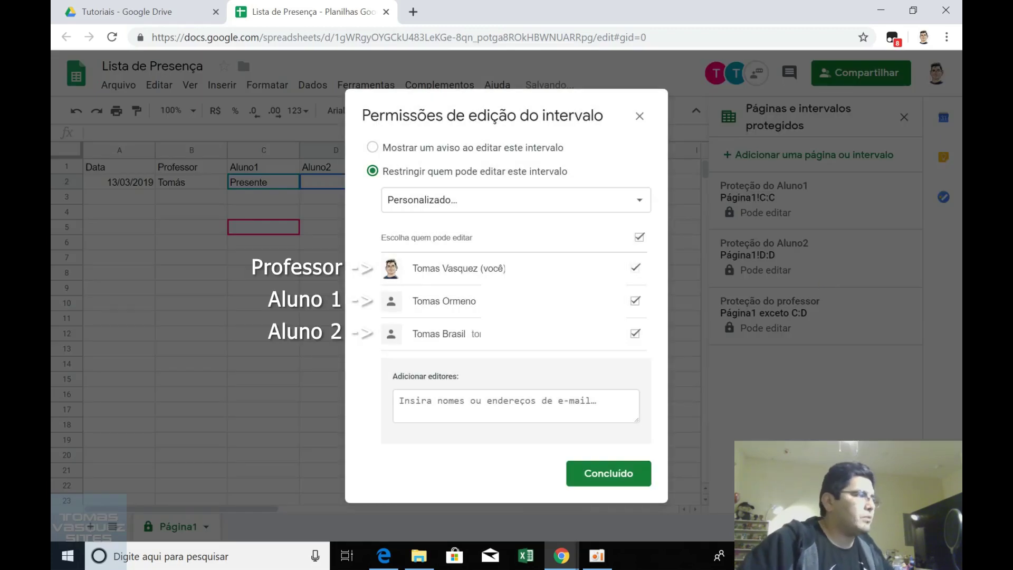
{"action": "left_click_drag", "start_coordinate": [413, 335], "coordinate": [462, 332]}
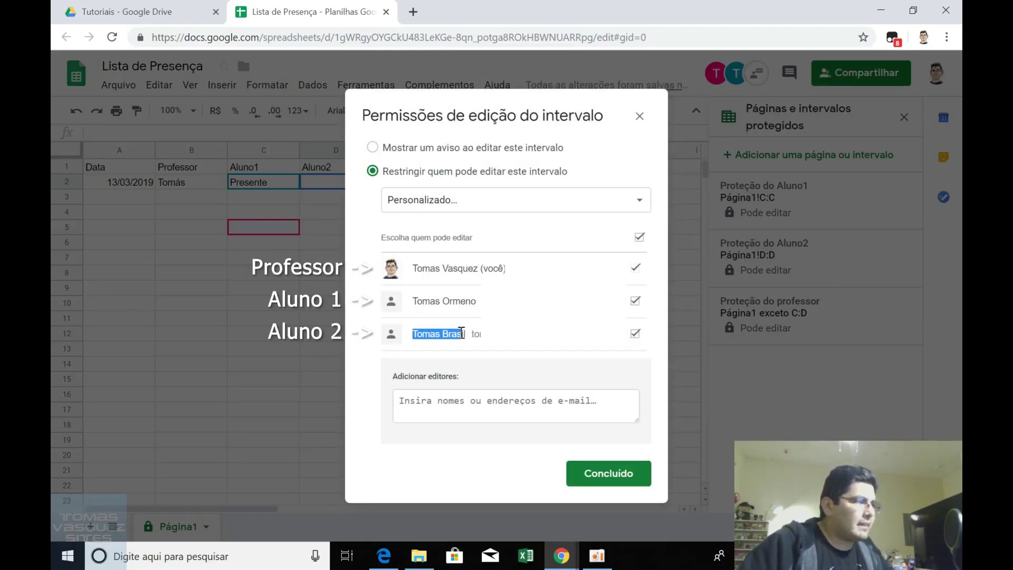
{"action": "left_click", "coordinate": [636, 302]}
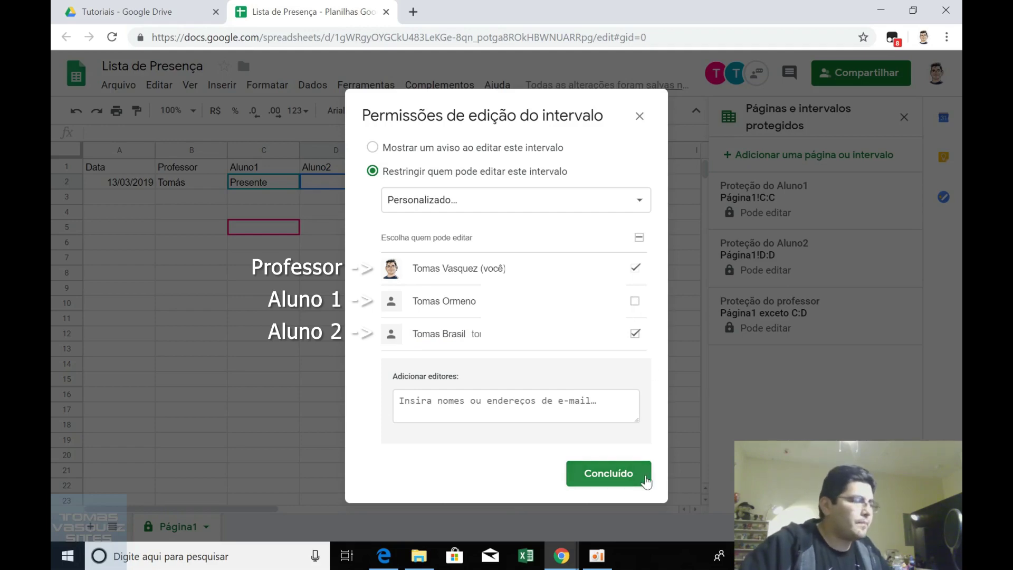
{"action": "left_click", "coordinate": [612, 473]}
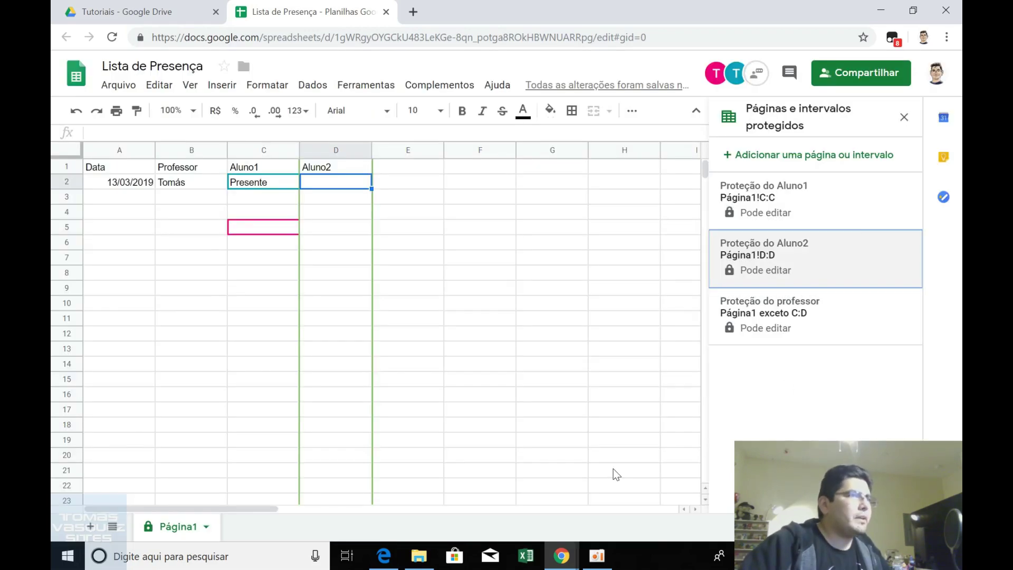
{"action": "left_click", "coordinate": [903, 118]}
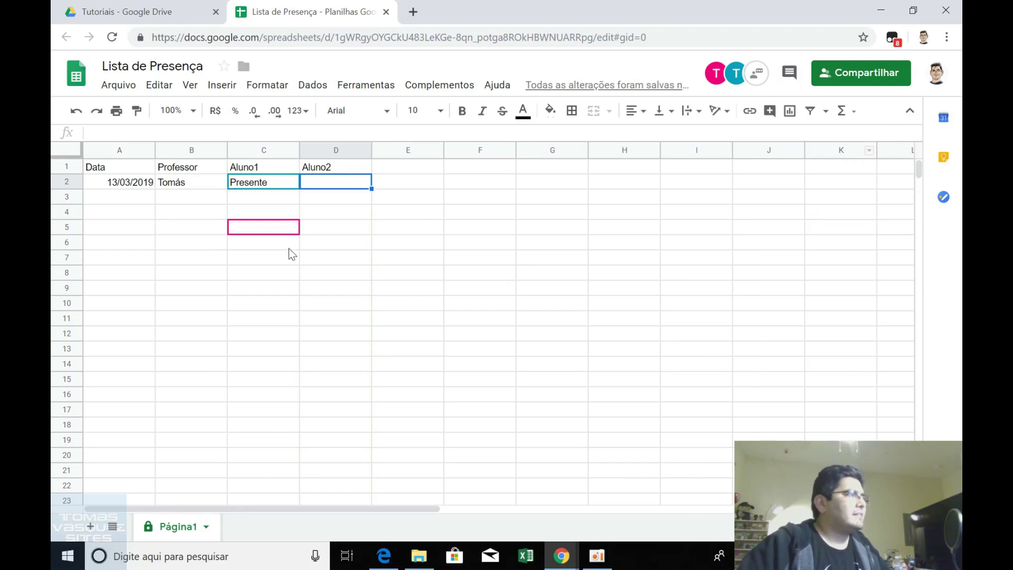
As the professor, write Presente in D2, then clear both D2 and C2.
{"action": "type", "text": "Prse"}
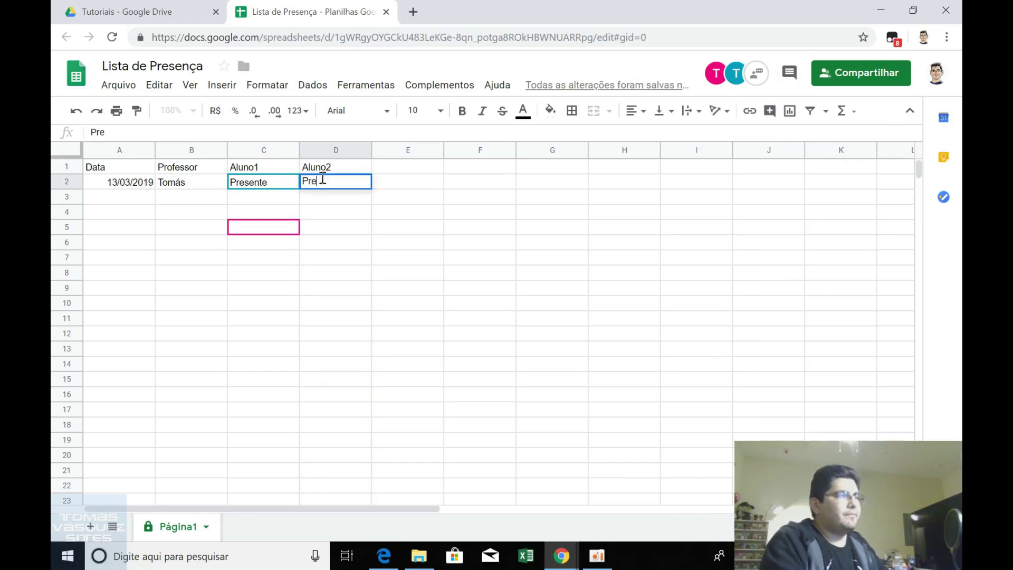
{"action": "type", "text": "esente"}
{"action": "key", "text": "Return"}
{"action": "left_click", "coordinate": [323, 182]}
{"action": "key", "text": "Delete"}
{"action": "key", "text": "Left"}
{"action": "key", "text": "Delete"}
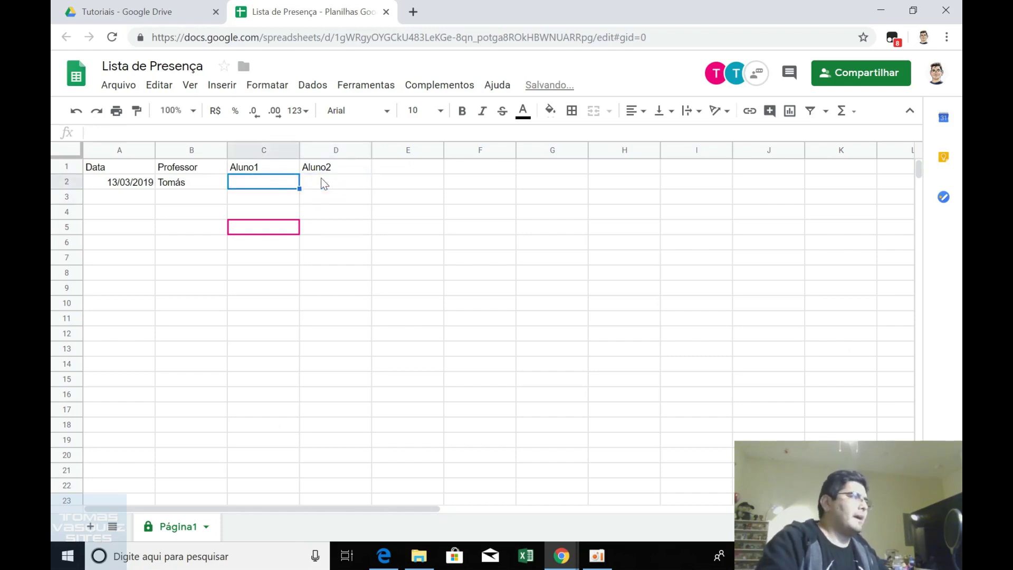
In Aluno1's window, try clearing the professor's cell B2 and dismiss the protection error.
{"action": "mouse_move", "coordinate": [562, 556]}
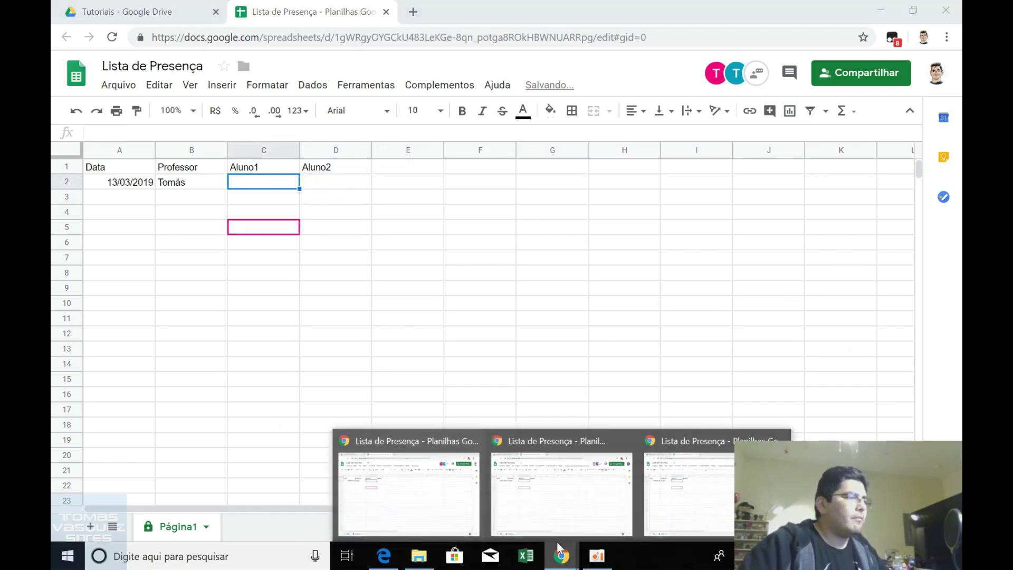
{"action": "left_click", "coordinate": [536, 509]}
{"action": "left_click", "coordinate": [197, 182]}
{"action": "key", "text": "Delete"}
{"action": "key", "text": "Escape"}
{"action": "key", "text": "Up"}
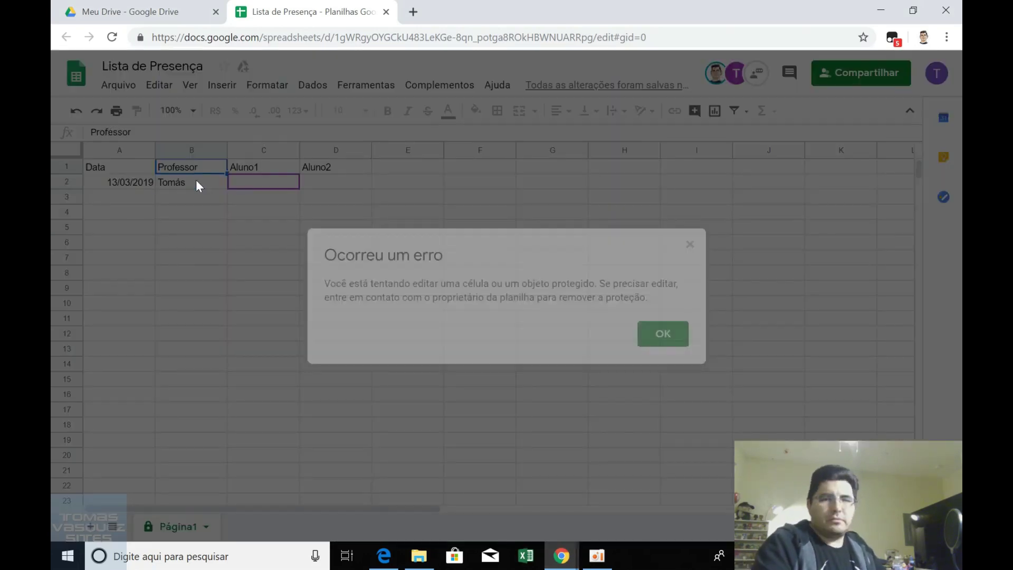
{"action": "key", "text": "Right"}
{"action": "key", "text": "Left"}
{"action": "key", "text": "Left"}
{"action": "key", "text": "Down"}
{"action": "key", "text": "Right"}
{"action": "key", "text": "Right"}
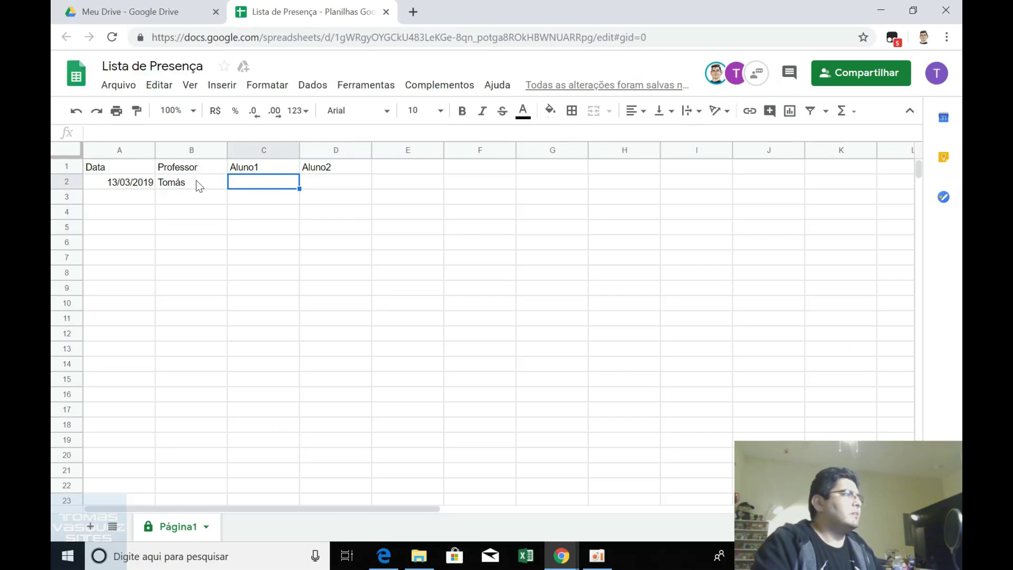
Enter Presente in C2, then confirm typing in Aluno2's D2 is refused.
{"action": "type", "text": "Presente"}
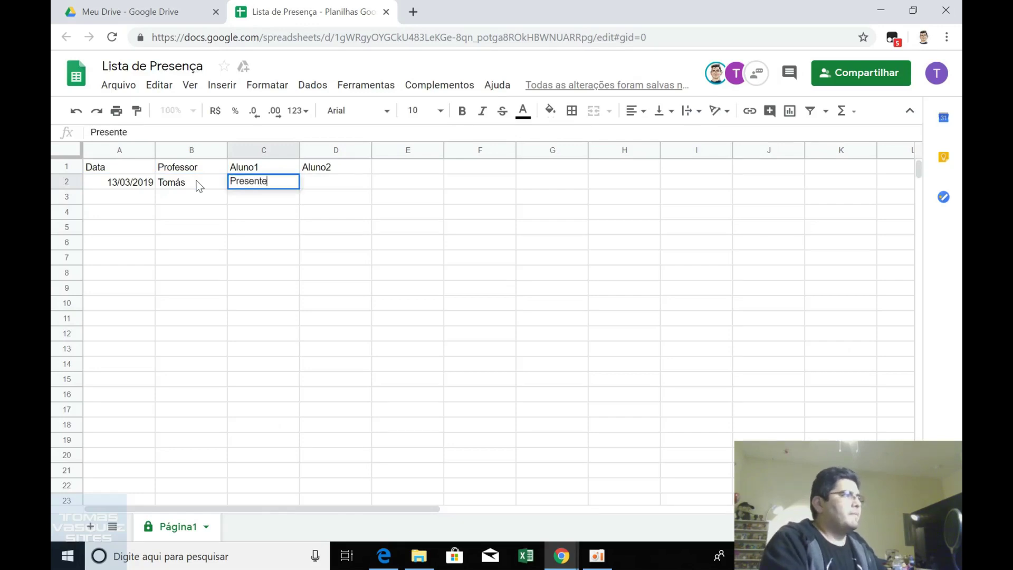
{"action": "key", "text": "Return"}
{"action": "key", "text": "Up"}
{"action": "key", "text": "Right"}
{"action": "type", "text": "P"}
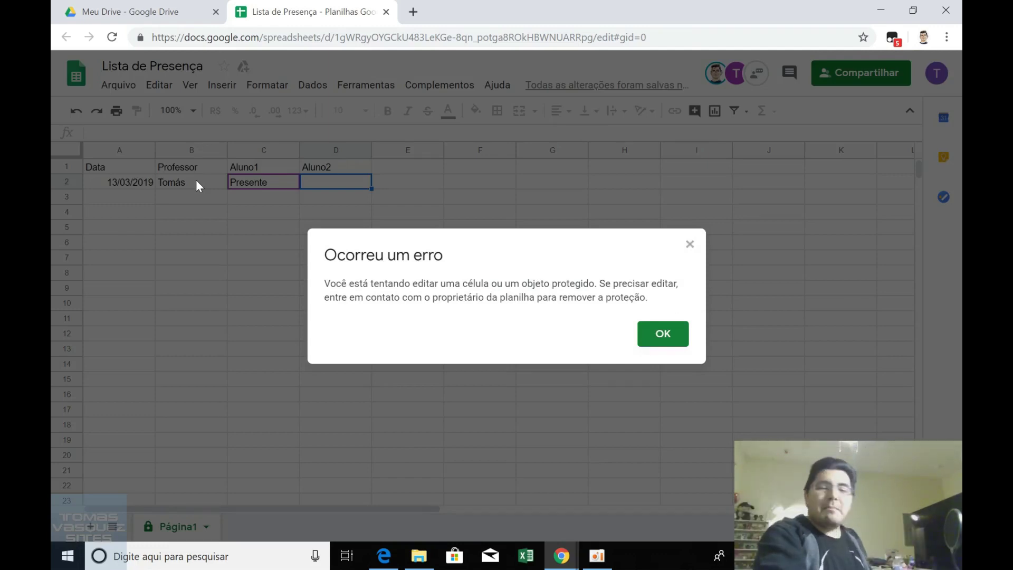
{"action": "key", "text": "Return"}
Switch to the second student's window of the sheet.
{"action": "left_click", "coordinate": [197, 181]}
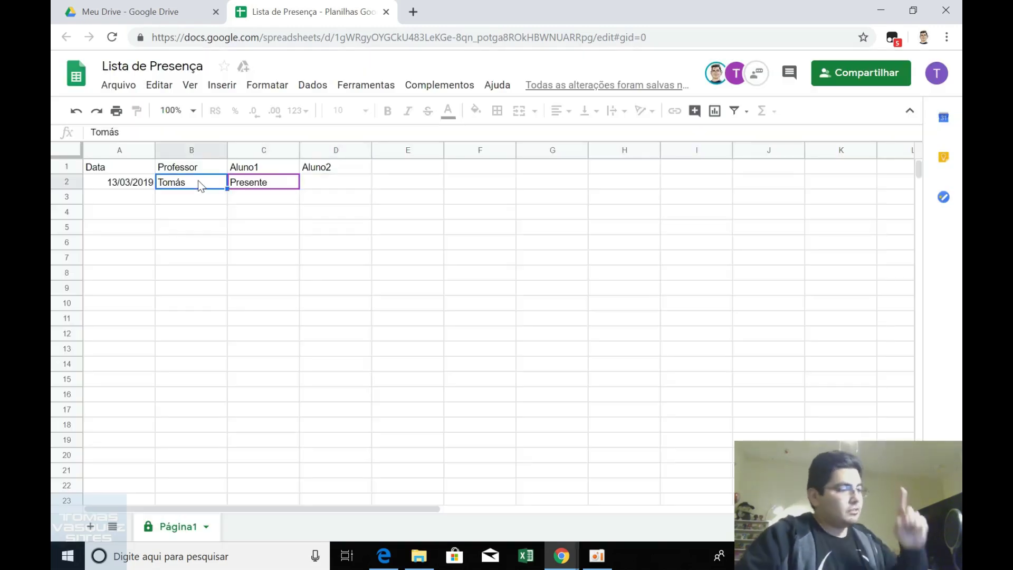
{"action": "left_click", "coordinate": [561, 556]}
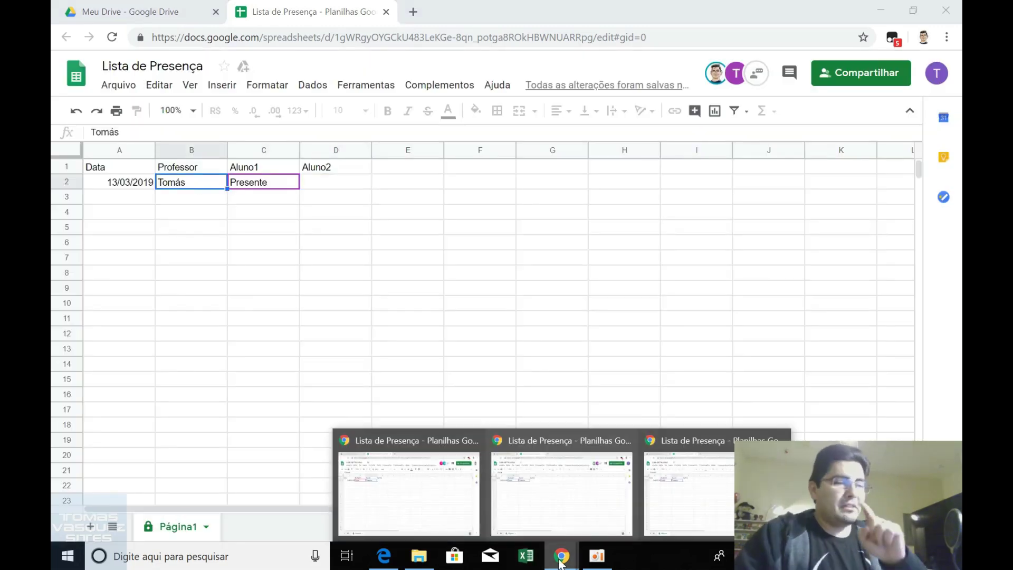
{"action": "left_click", "coordinate": [673, 492]}
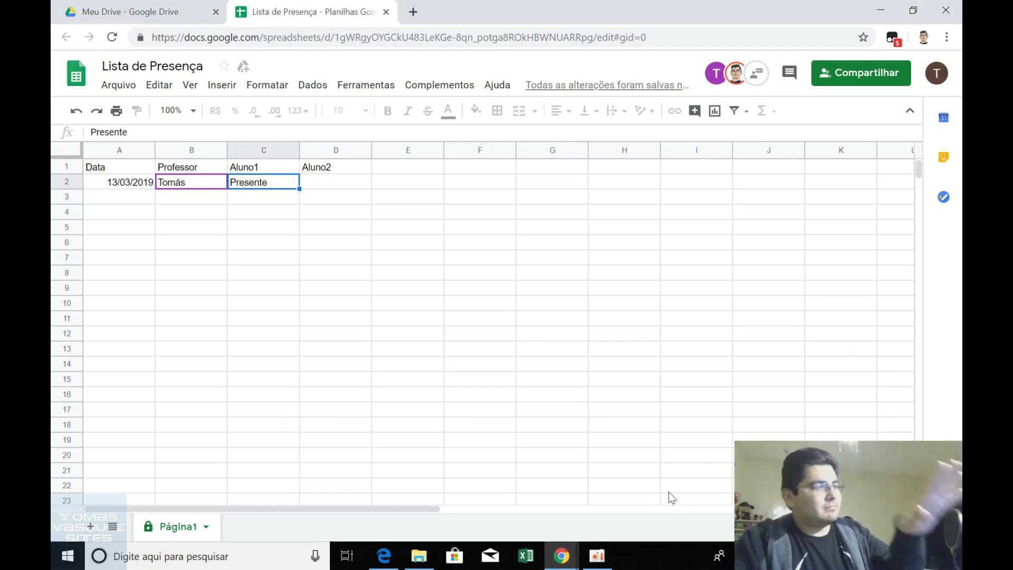
As Aluno2, enter Presente in cell D2.
{"action": "left_click", "coordinate": [321, 185]}
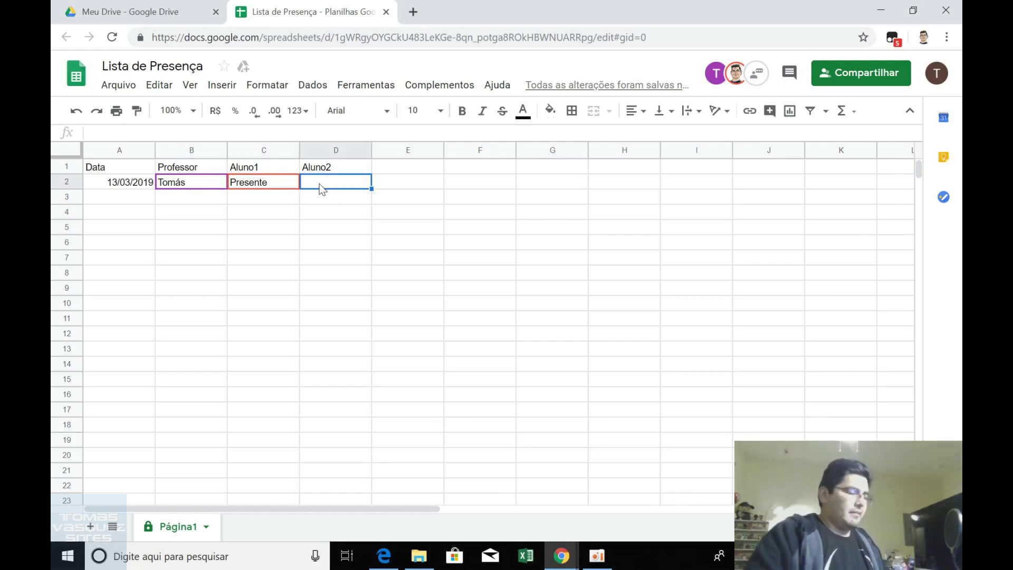
{"action": "type", "text": "Prs"}
{"action": "key", "text": "BackSpace"}
{"action": "type", "text": "esente"}
{"action": "key", "text": "Up"}
Try clearing Aluno1's cell C2, dismiss the refusal, and select dates A2 to A10.
{"action": "key", "text": "Left"}
{"action": "key", "text": "Down"}
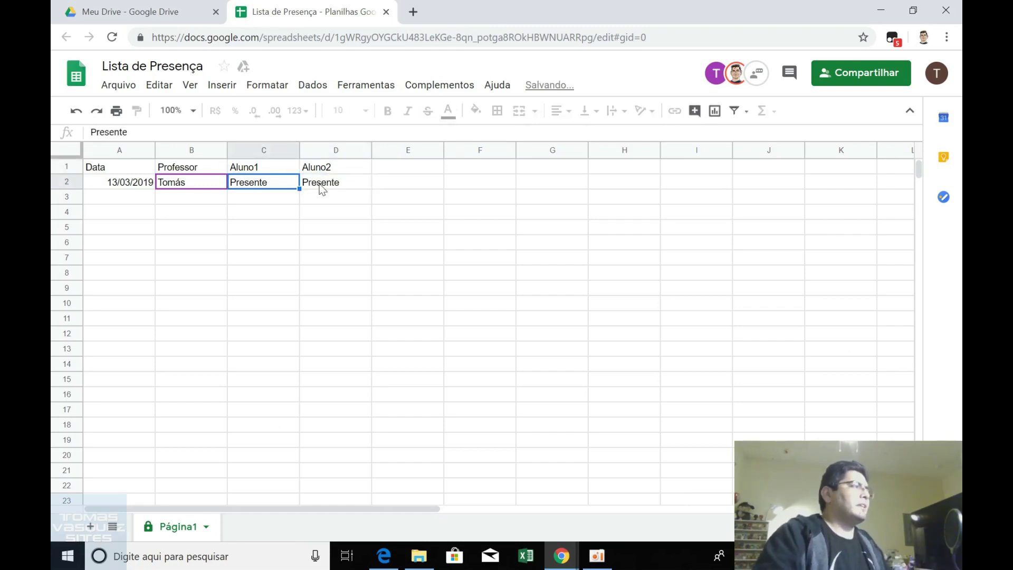
{"action": "key", "text": "Delete"}
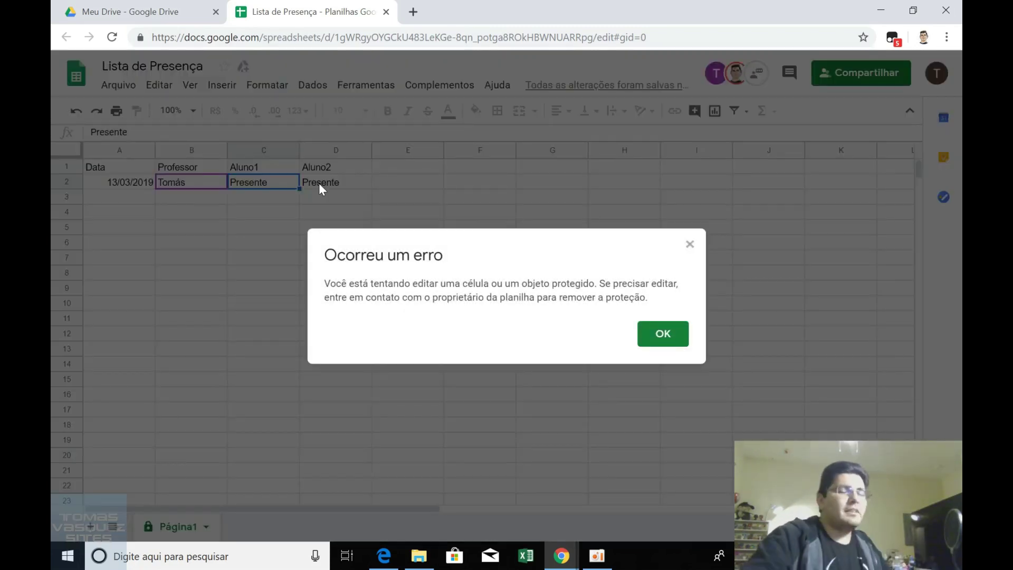
{"action": "key", "text": "Return"}
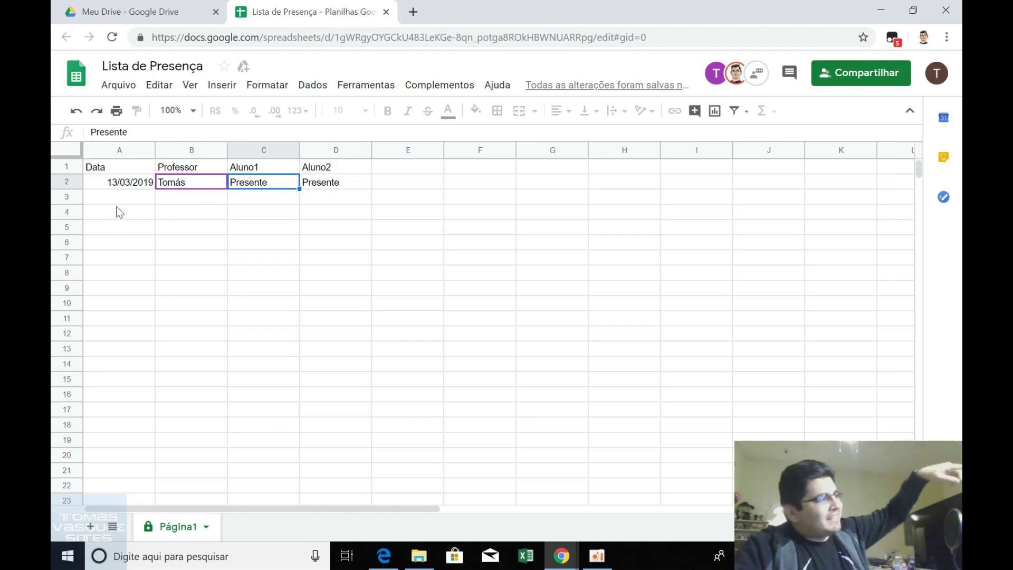
{"action": "left_click_drag", "start_coordinate": [124, 188], "coordinate": [125, 312]}
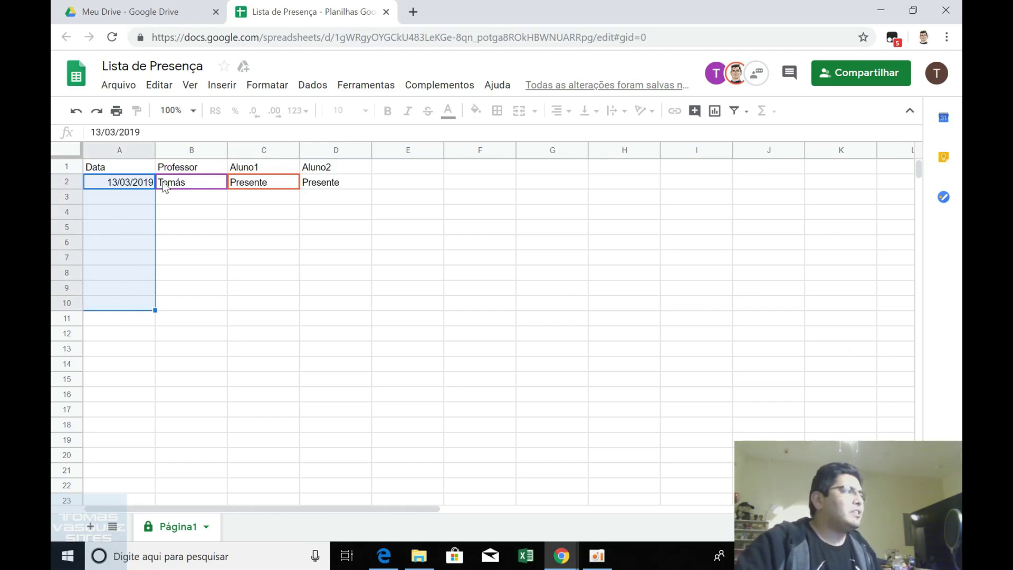
{"action": "left_click", "coordinate": [123, 184]}
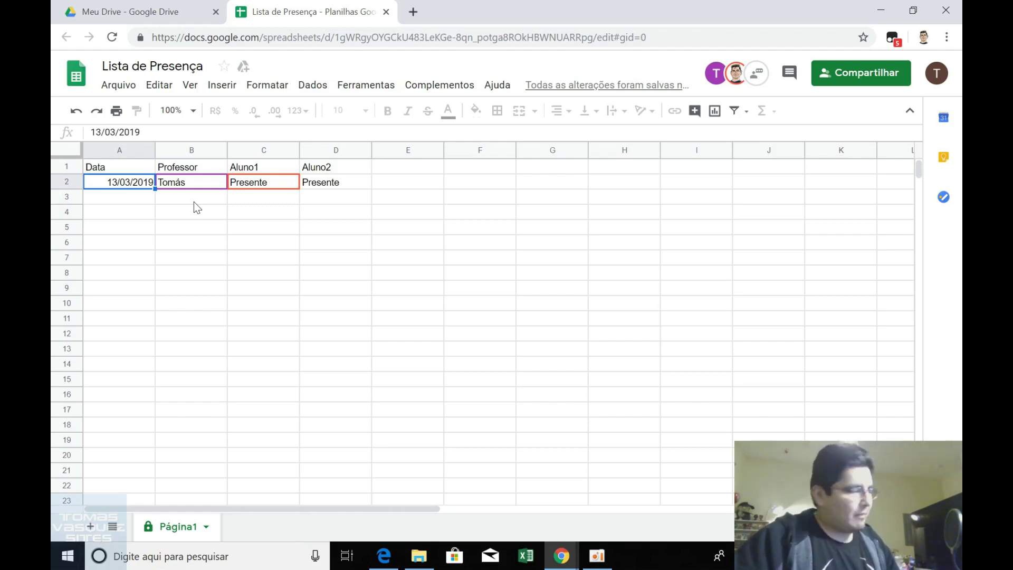
{"action": "mouse_move", "coordinate": [562, 556]}
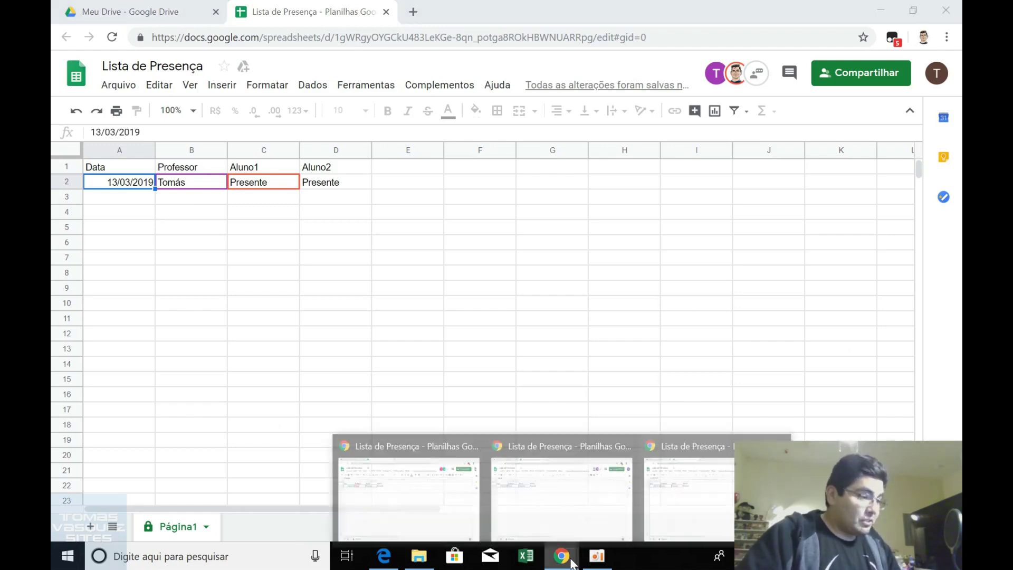
Back in the professor's window, check that C2 and D2 both read Presente.
{"action": "left_click", "coordinate": [476, 499]}
{"action": "left_click", "coordinate": [524, 379]}
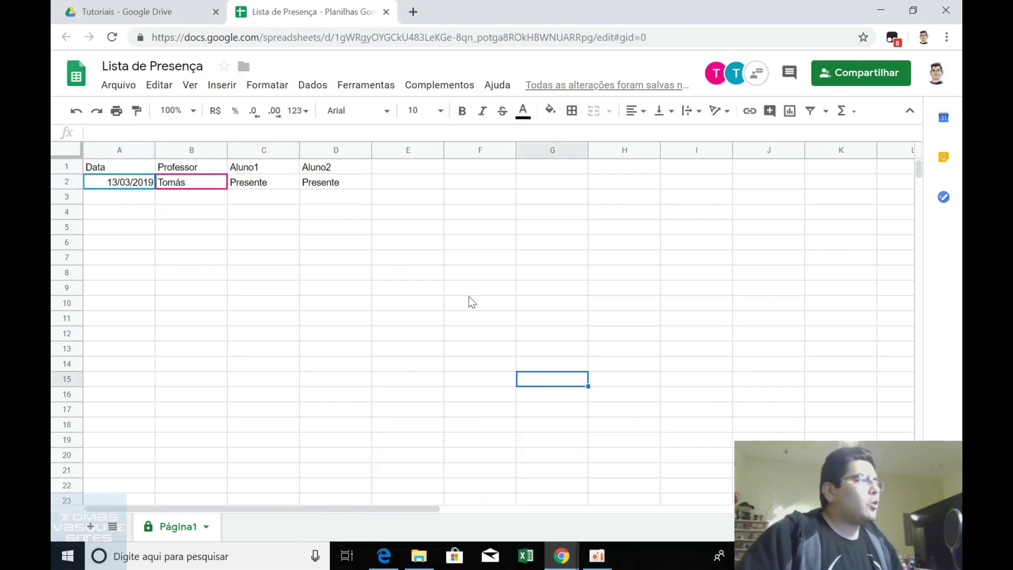
{"action": "left_click", "coordinate": [319, 189]}
{"action": "left_click", "coordinate": [296, 190]}
{"action": "left_click", "coordinate": [304, 185]}
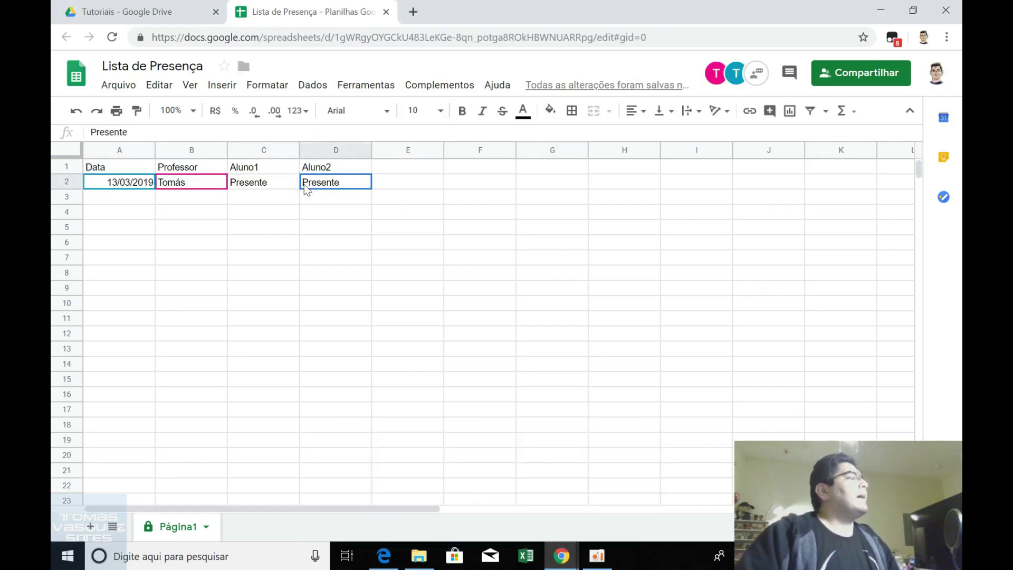